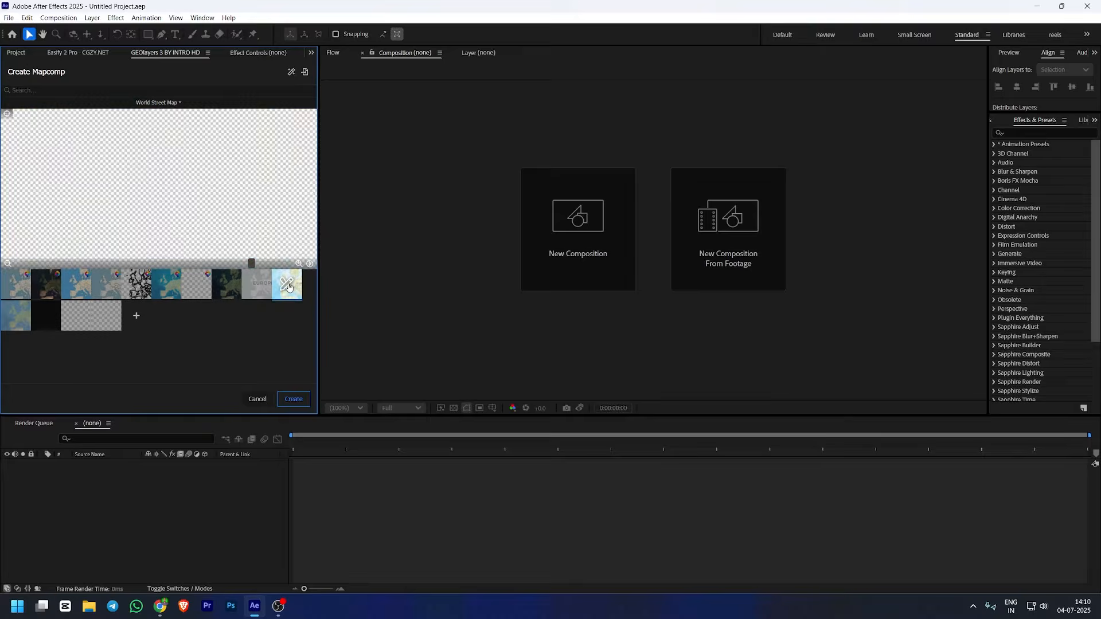
Create a mapcomp using the World Imagery map style, with the map framed on India and its surroundings
click(158, 105)
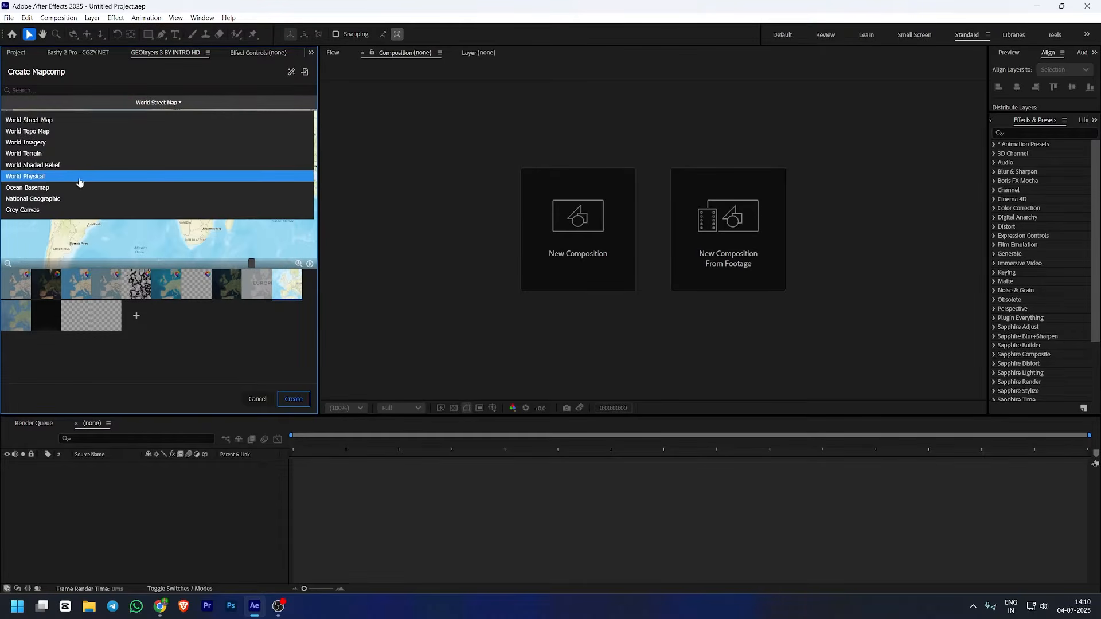
click(33, 143)
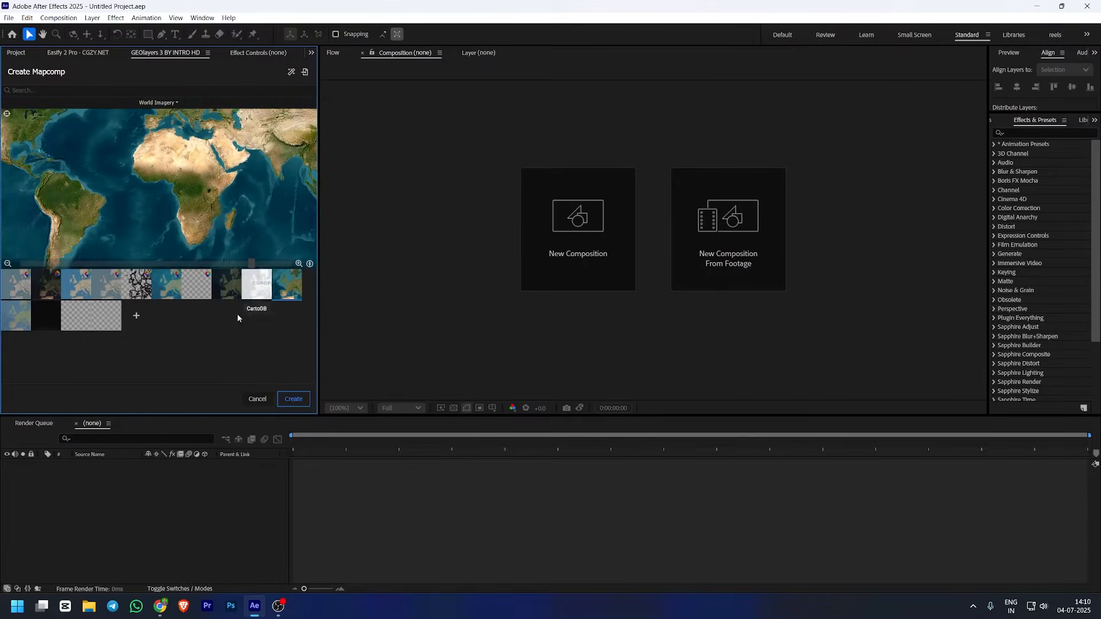
drag(246, 207, 199, 216)
scroll(160, 192, up, 3)
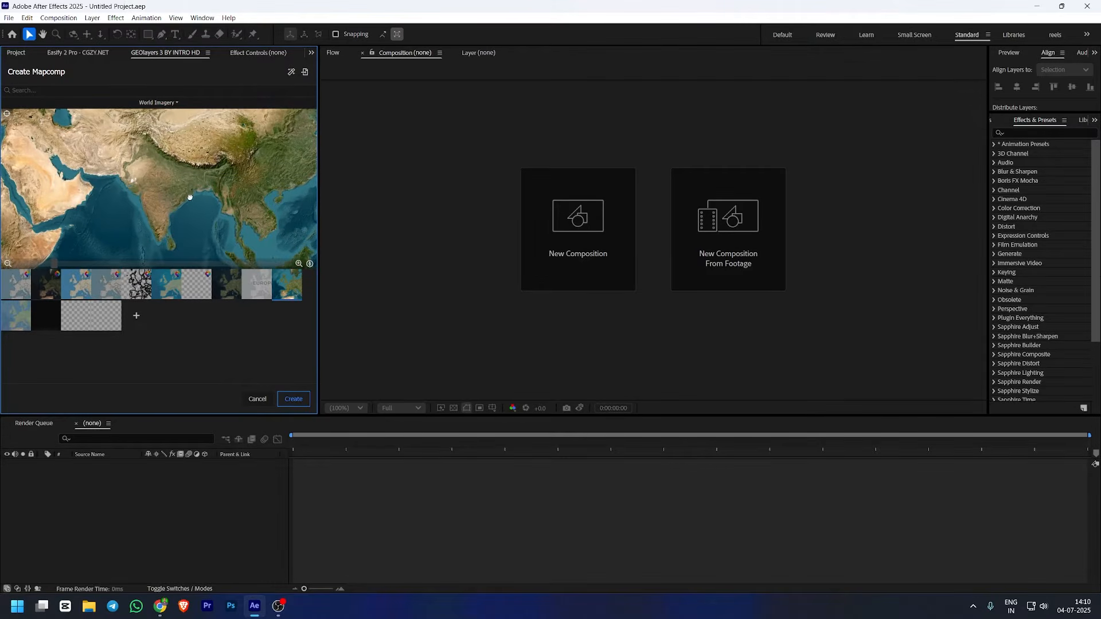
click(294, 399)
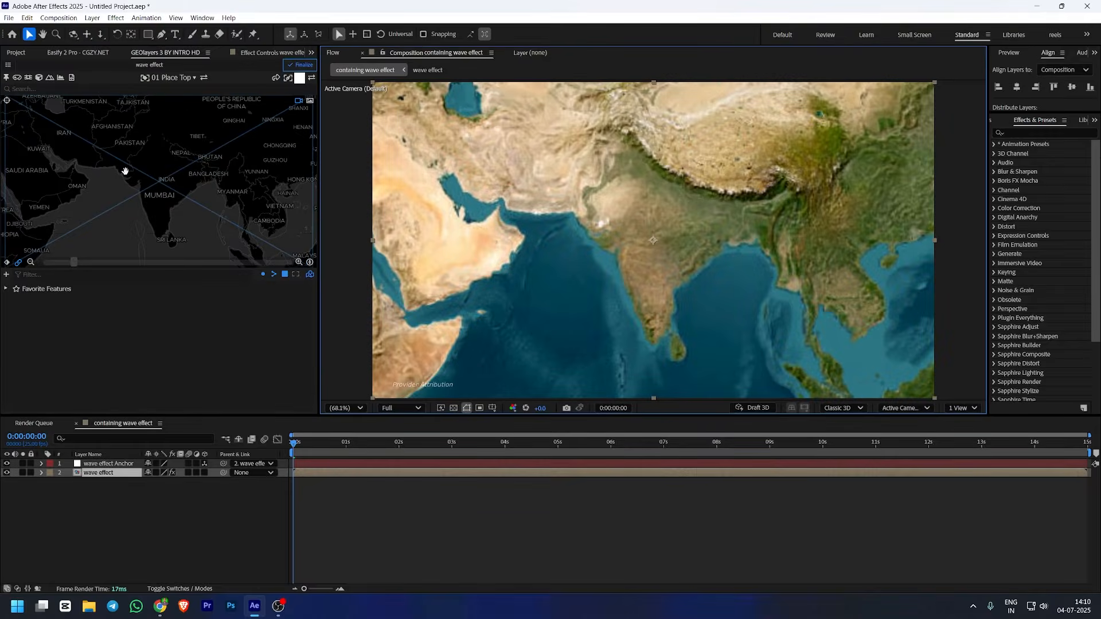
Import the india-soi.geojson file into the feature browser
scroll(166, 180, up, 3)
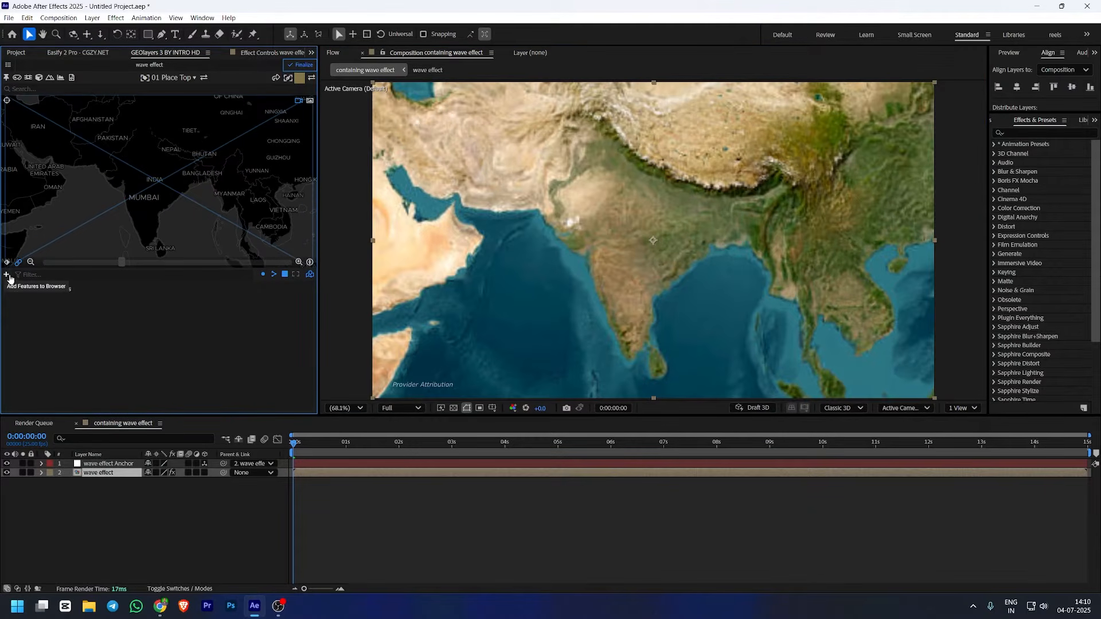
click(6, 278)
click(39, 299)
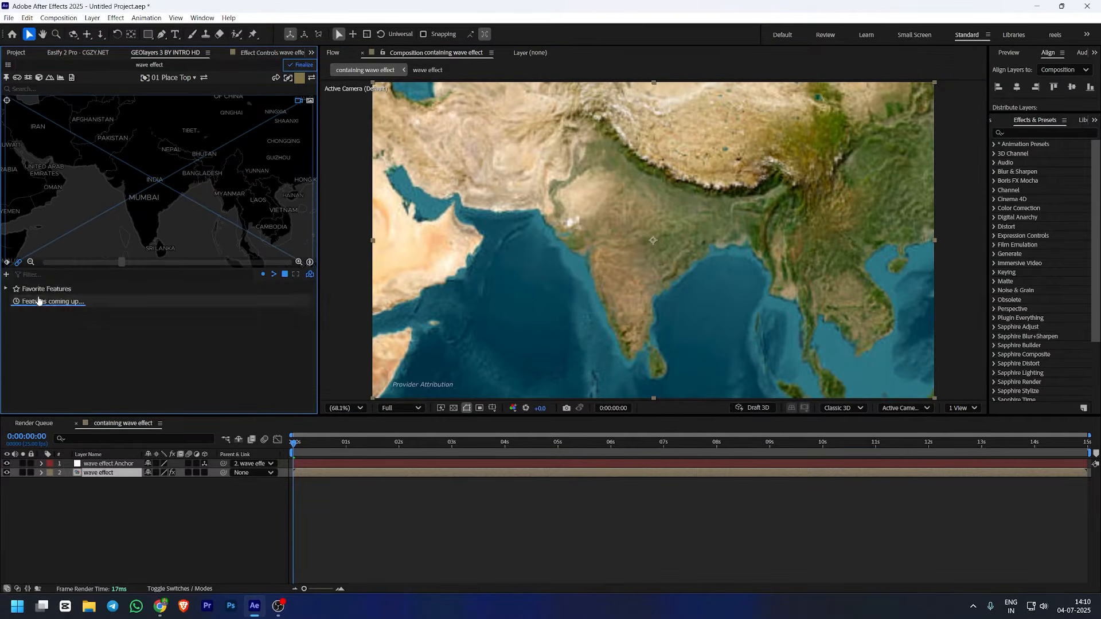
click(143, 125)
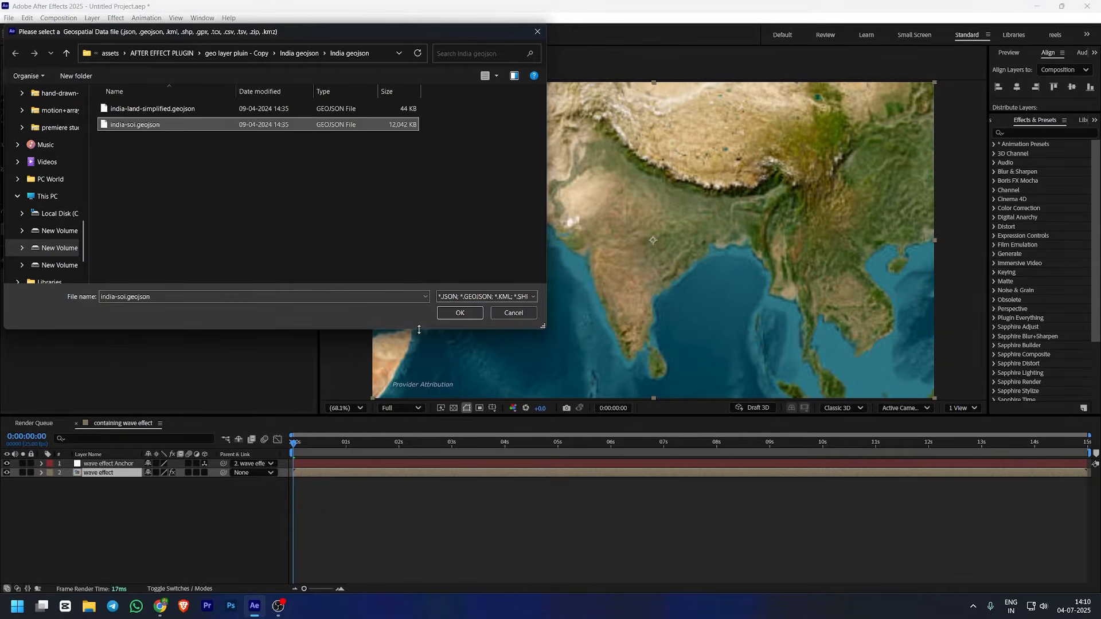
click(449, 316)
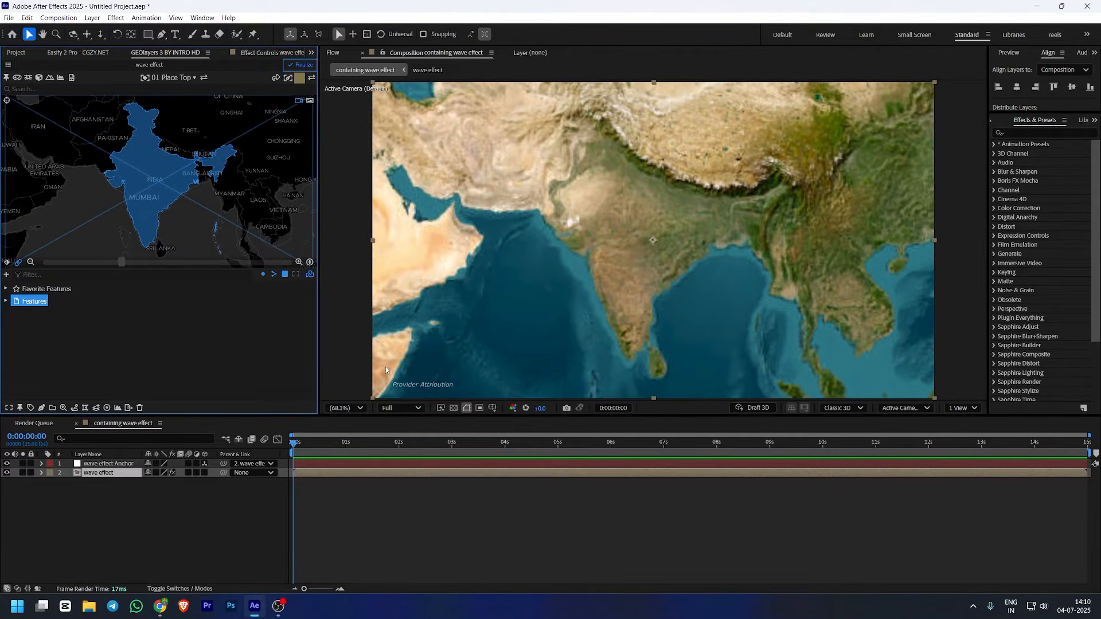
Turn off the provider attribution in the wave effect mapcomp's settings and apply the change
click(8, 64)
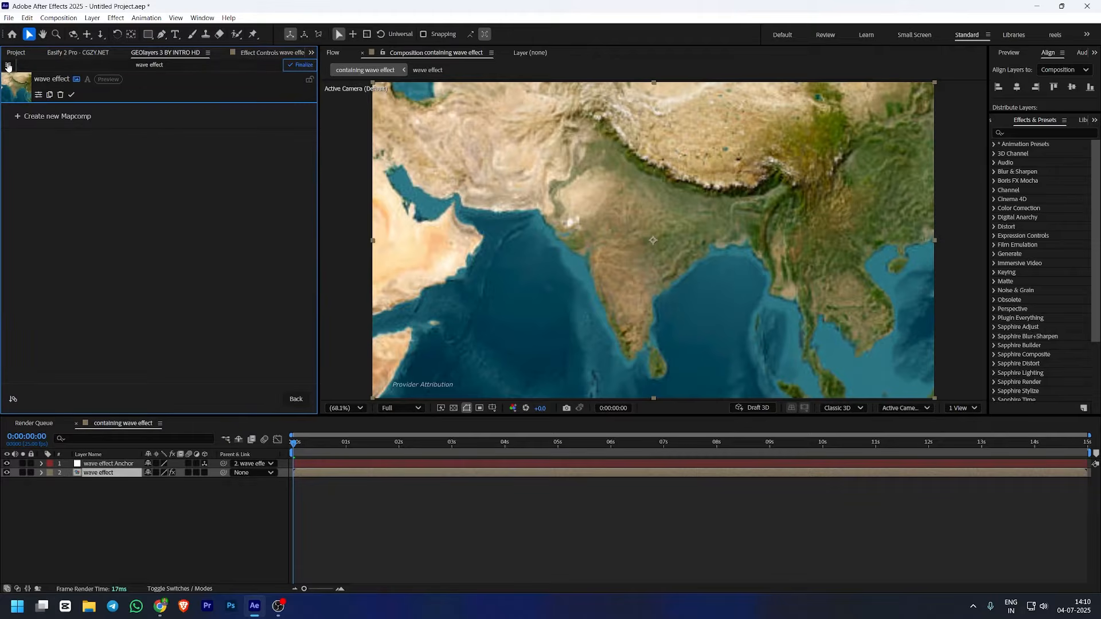
click(39, 94)
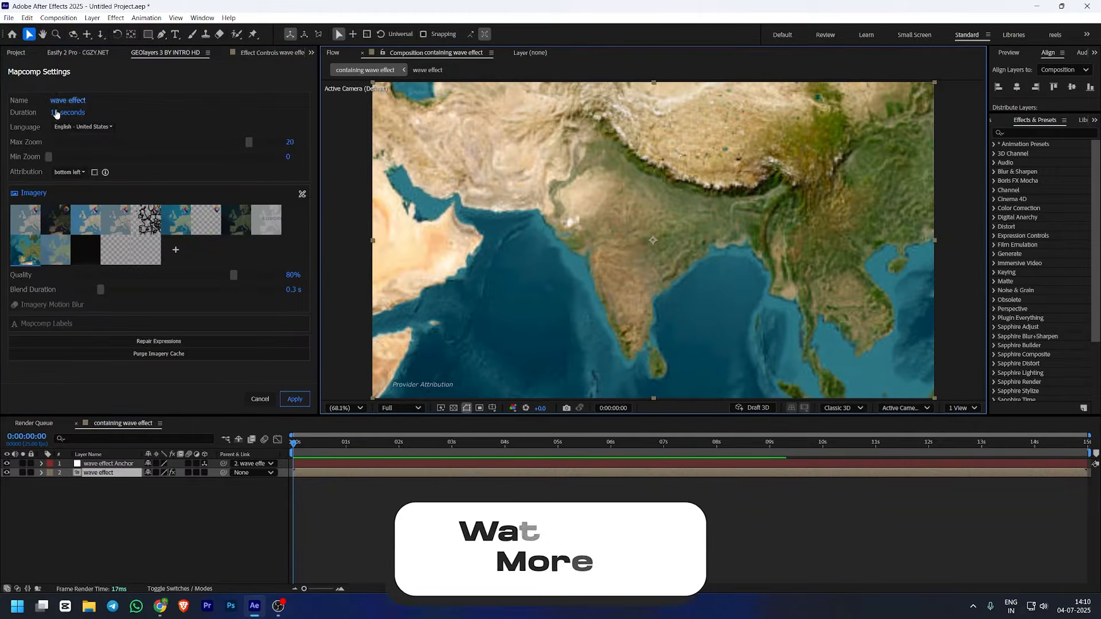
click(70, 172)
click(65, 243)
click(295, 399)
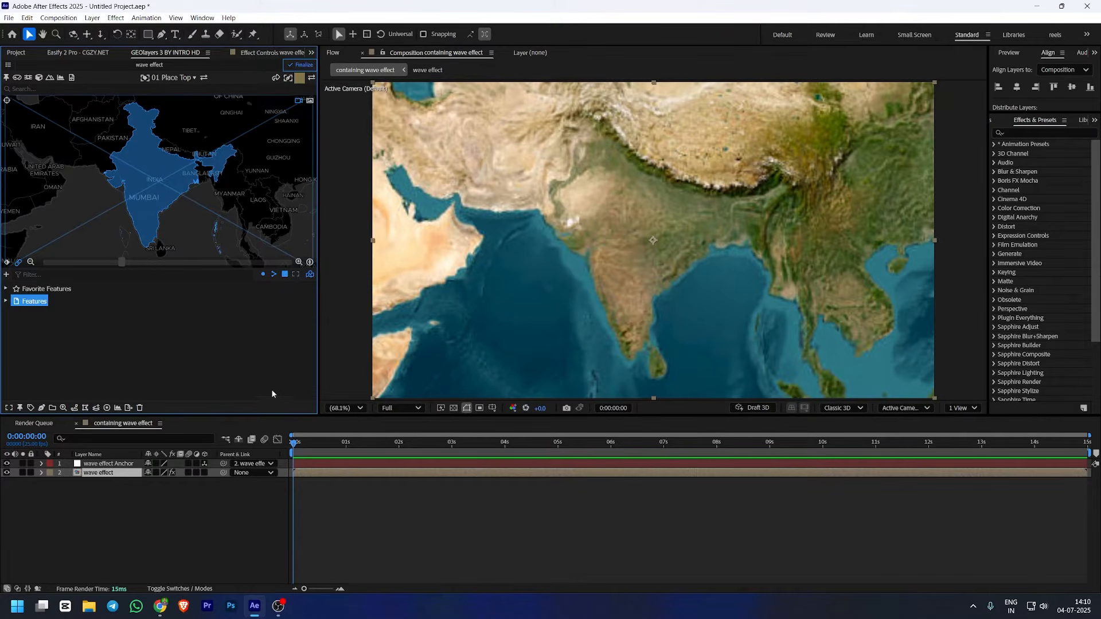
Draw the imported India feature as a shape layer and finalize the wave effect mapcomp
click(157, 512)
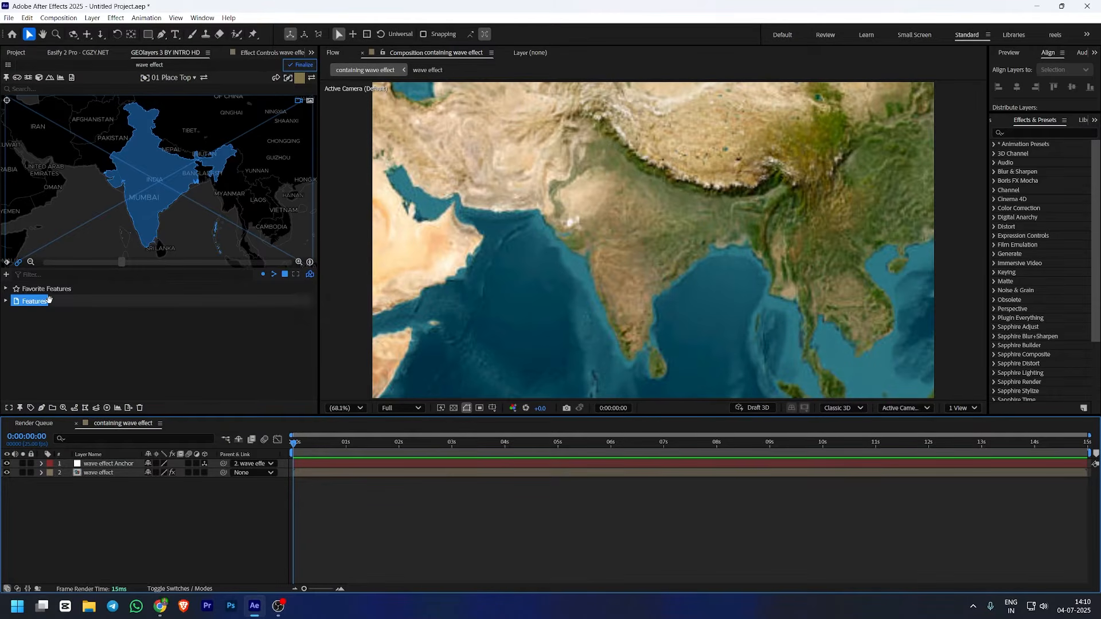
click(41, 408)
click(42, 407)
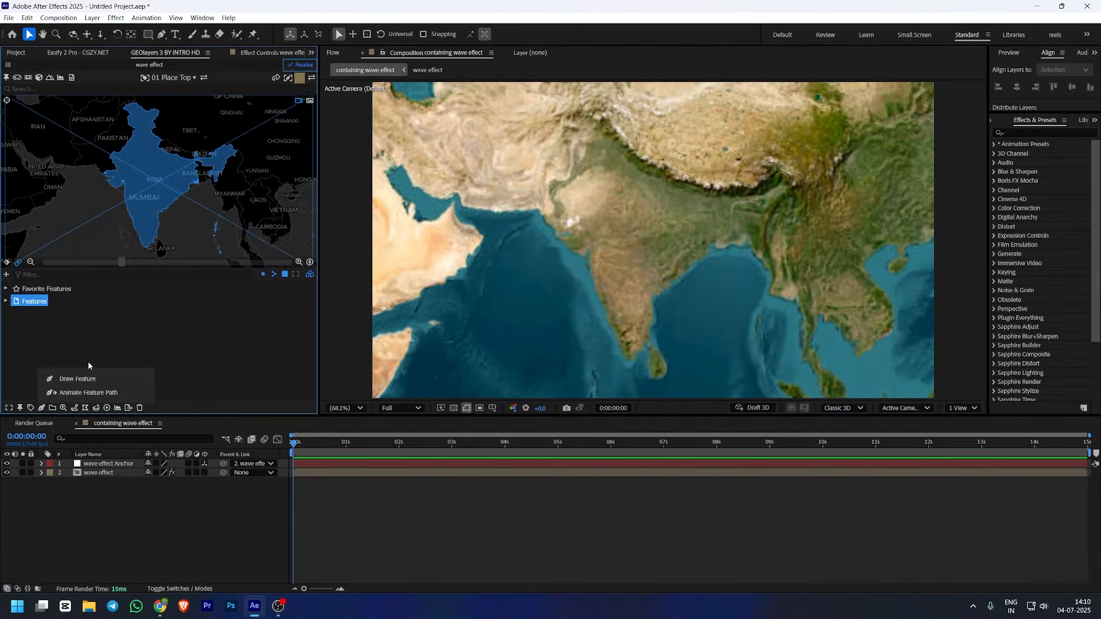
click(77, 379)
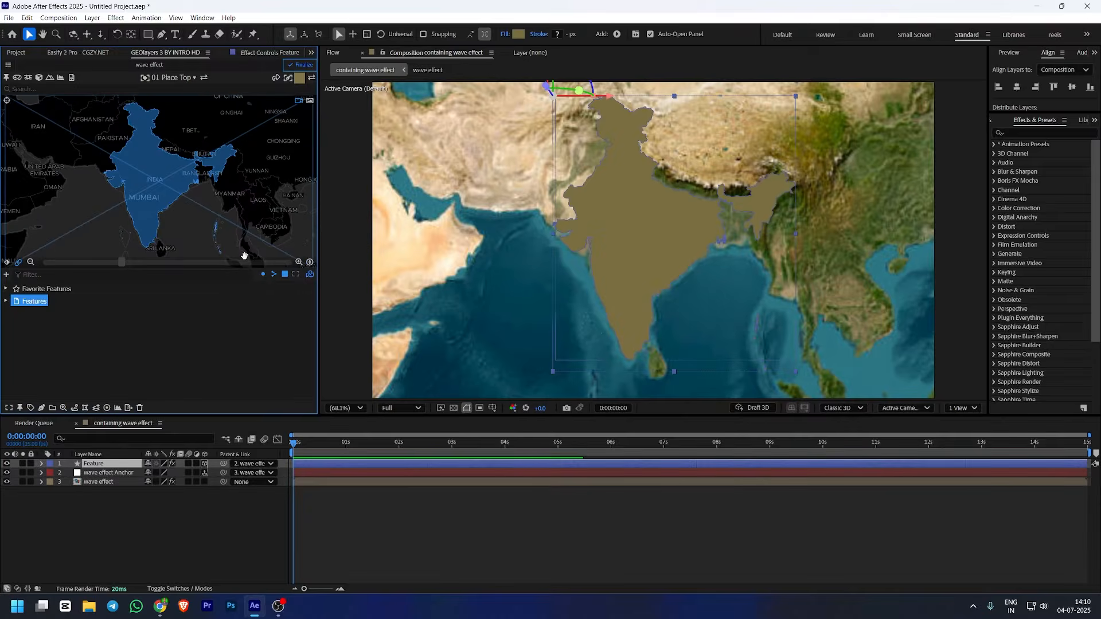
click(298, 65)
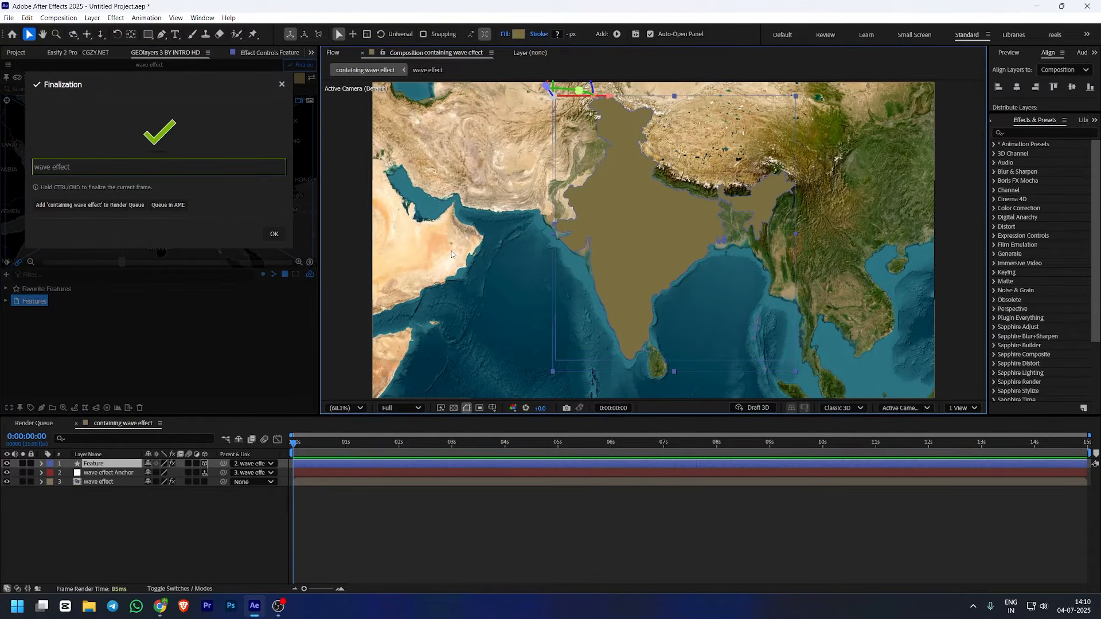
Hide the Feature layer and draw a white circle about 984 px across over India on a new shape layer
click(200, 534)
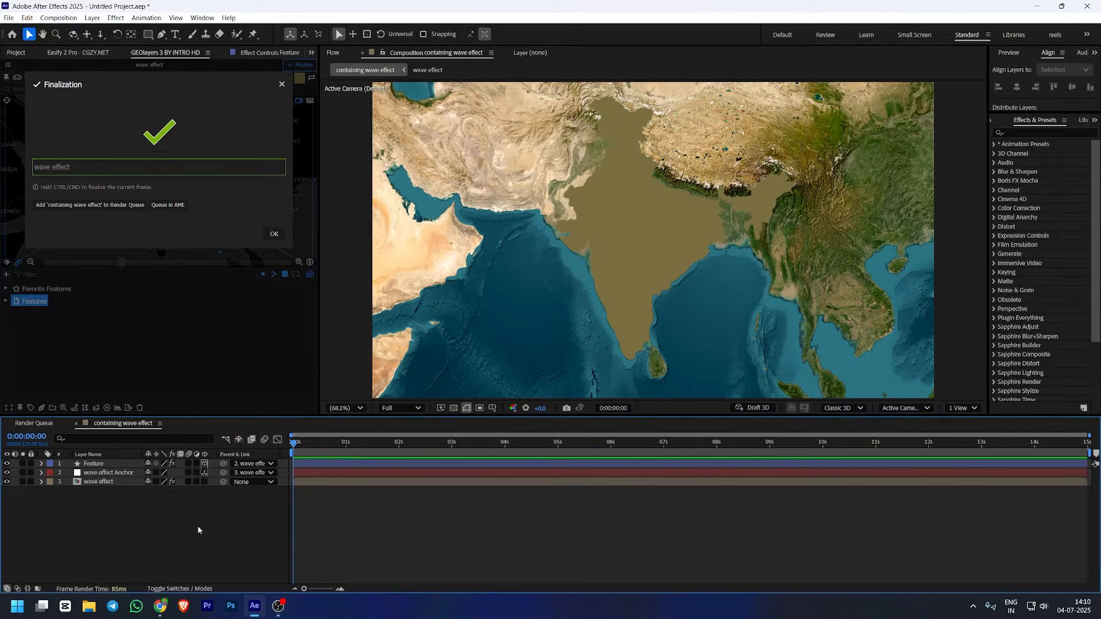
key(q)
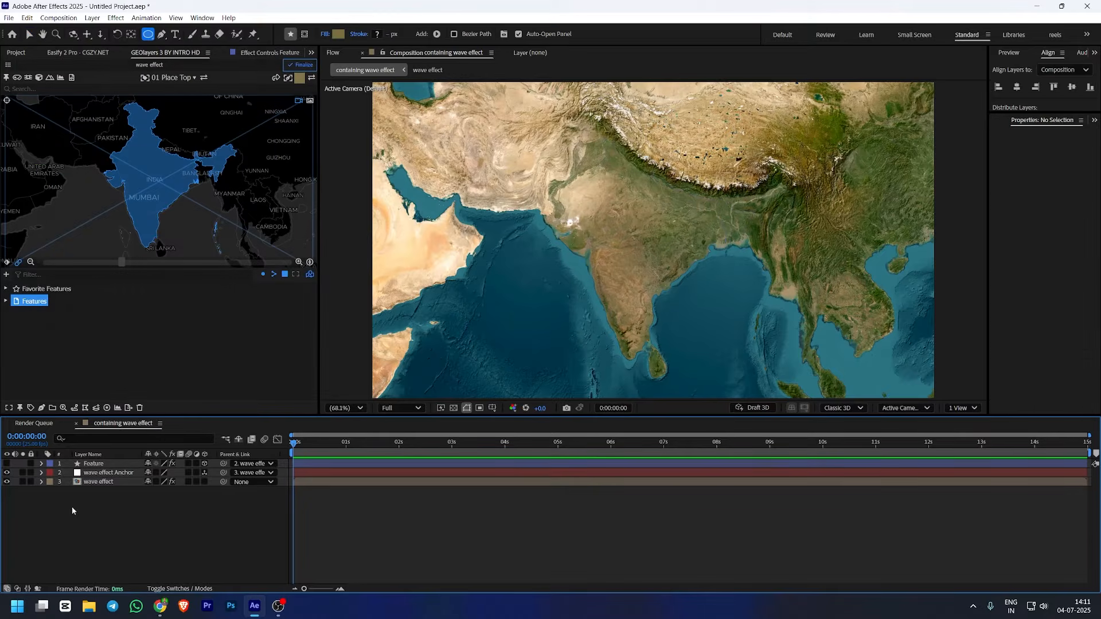
drag(529, 104, 817, 319)
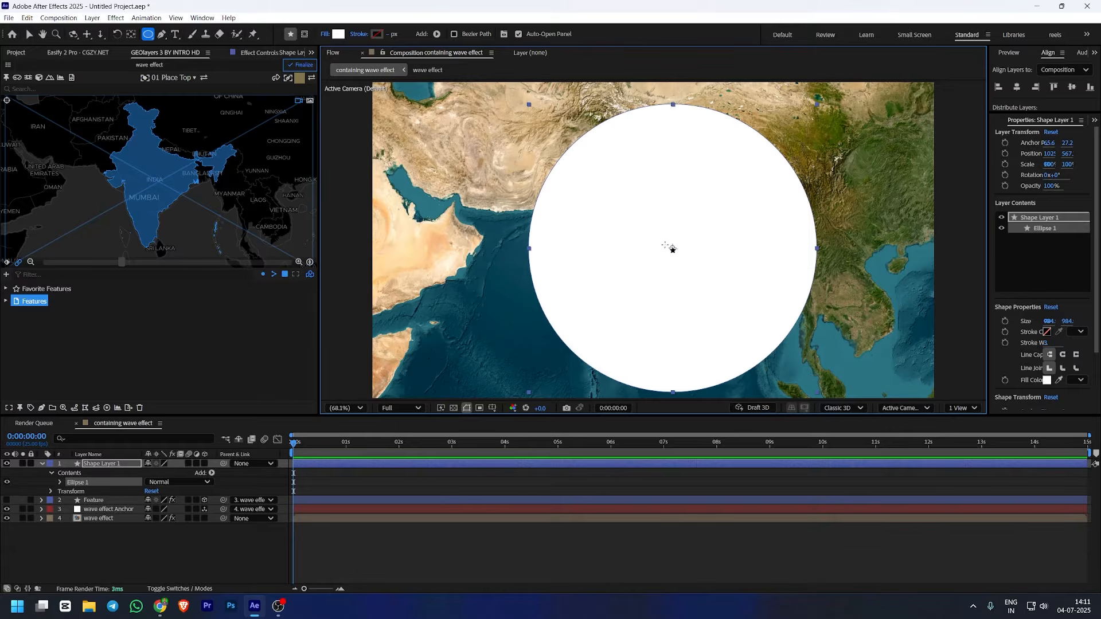
Move the circle's anchor point to its top edge, scale it to 117% and position it at 995.7, 27.3
click(131, 34)
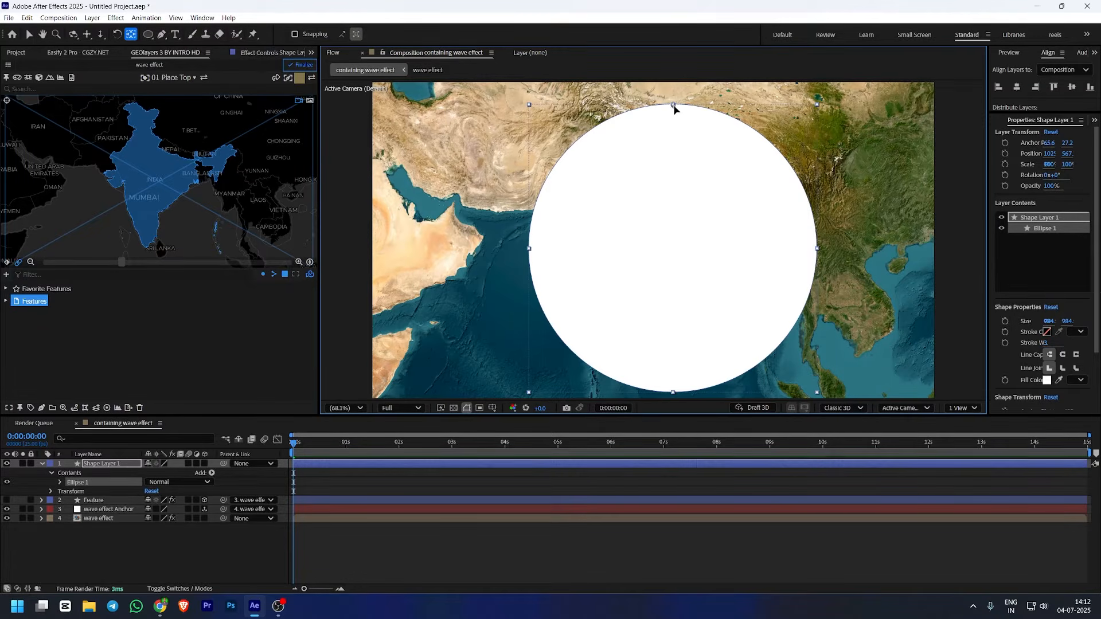
click(51, 492)
drag(161, 519, 135, 519)
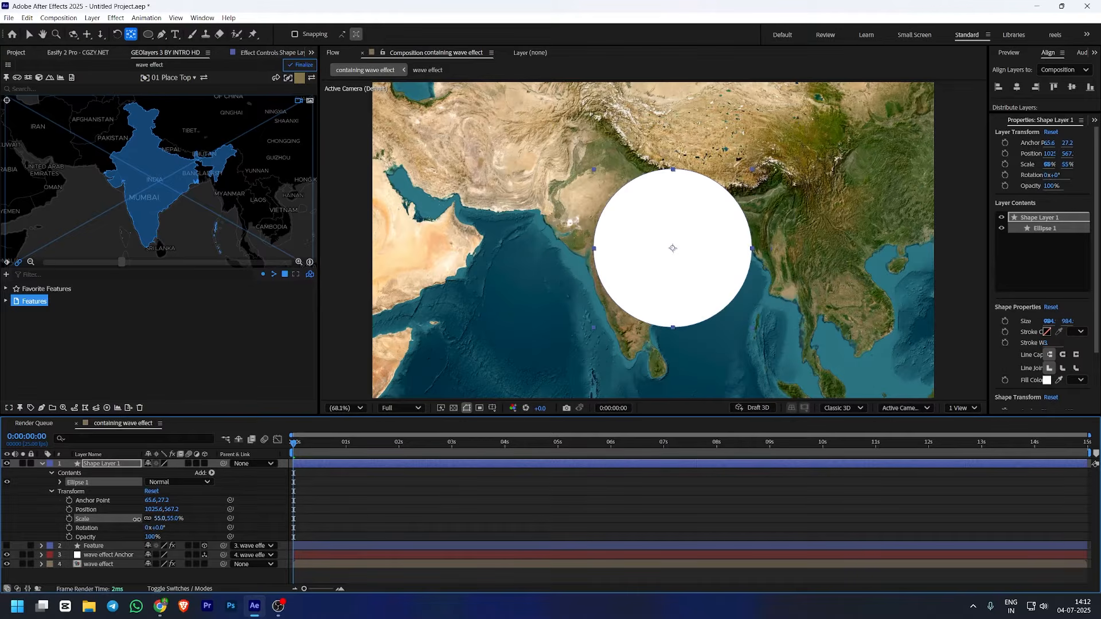
drag(673, 249, 673, 169)
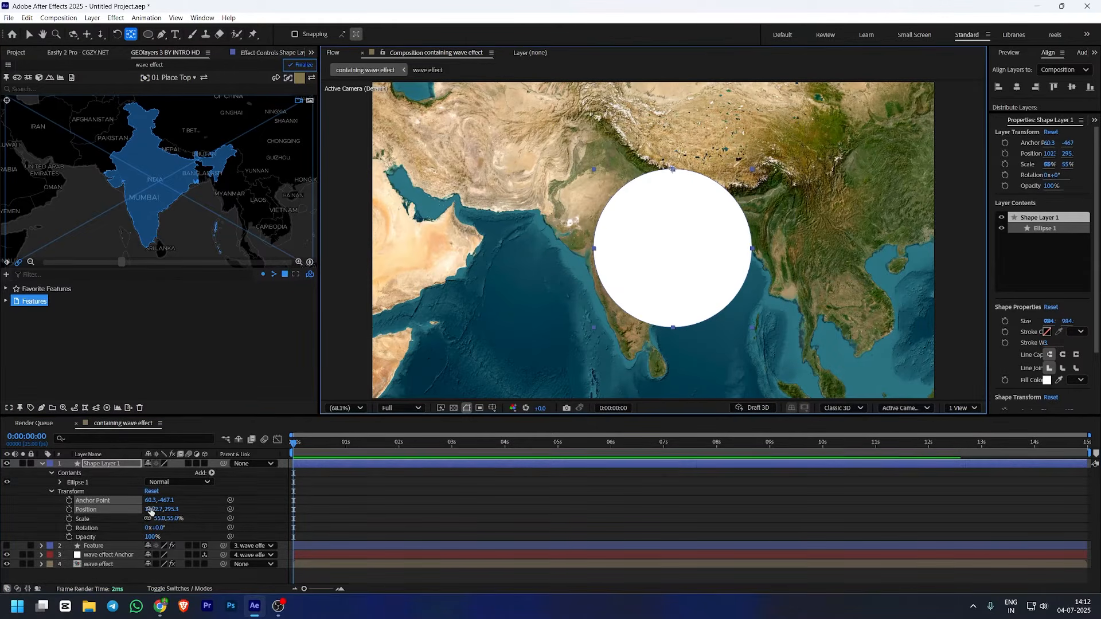
mouse_move(162, 523)
mouse_down()
mouse_move(134, 522)
mouse_move(189, 521)
mouse_move(100, 512)
mouse_move(182, 518)
mouse_up()
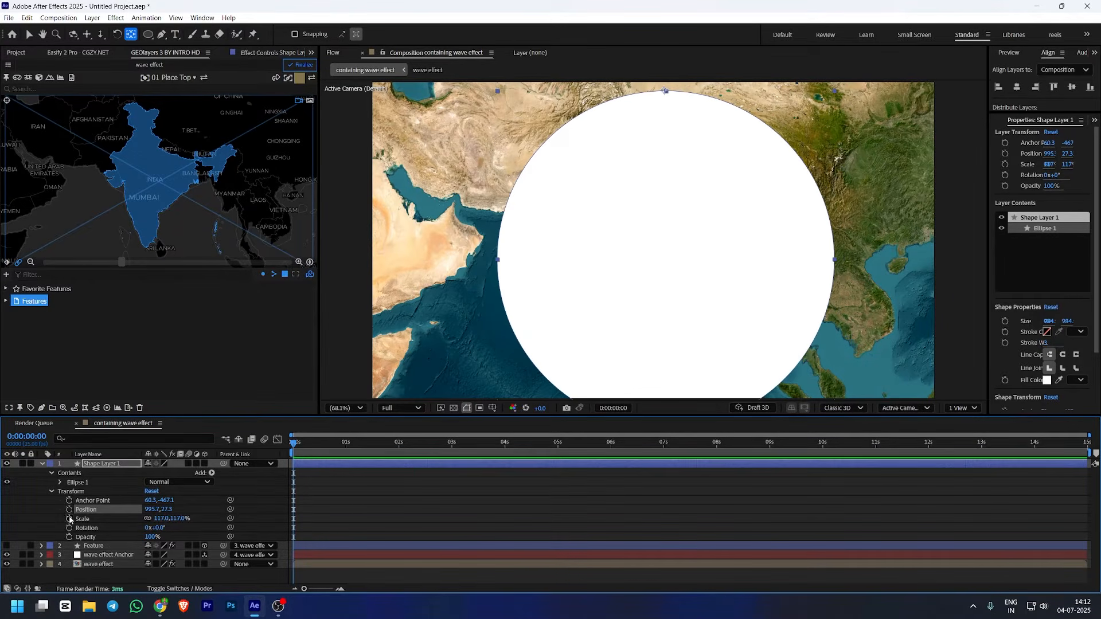
Animate the circle's scale with keyframes from 0% at 0:00:00:00 to 102% at 0:00:04:01
click(69, 519)
click(161, 518)
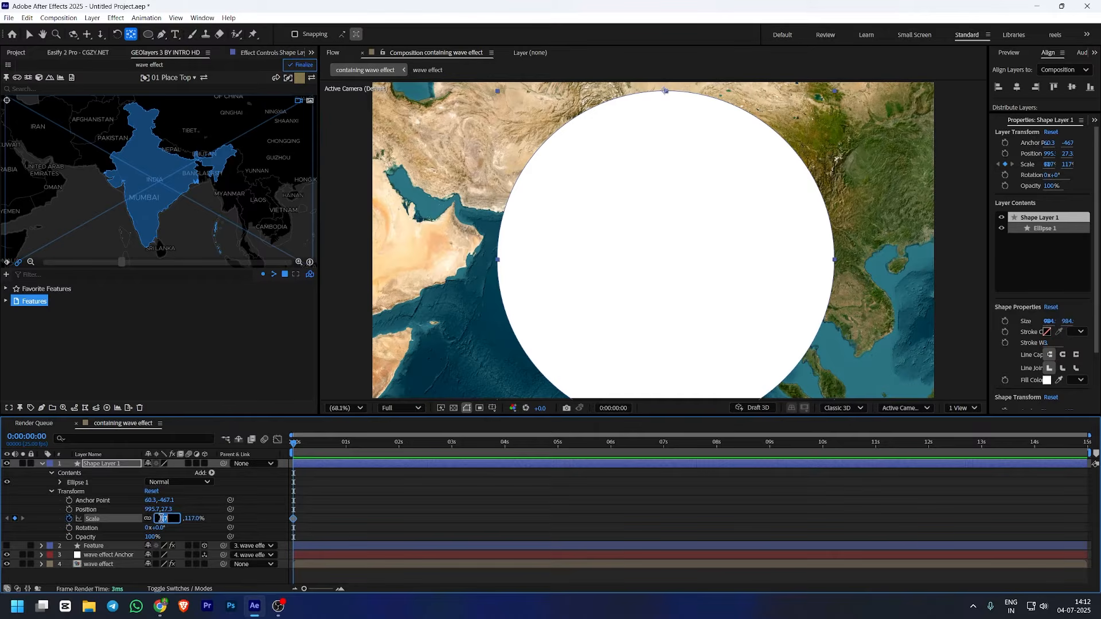
key(Return)
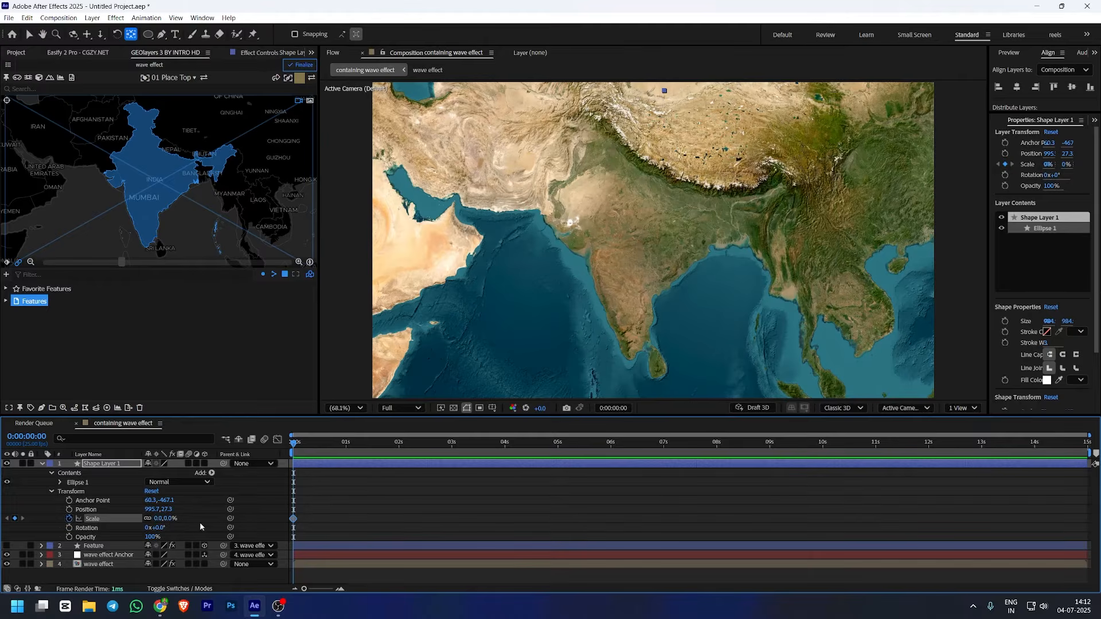
drag(293, 443, 507, 463)
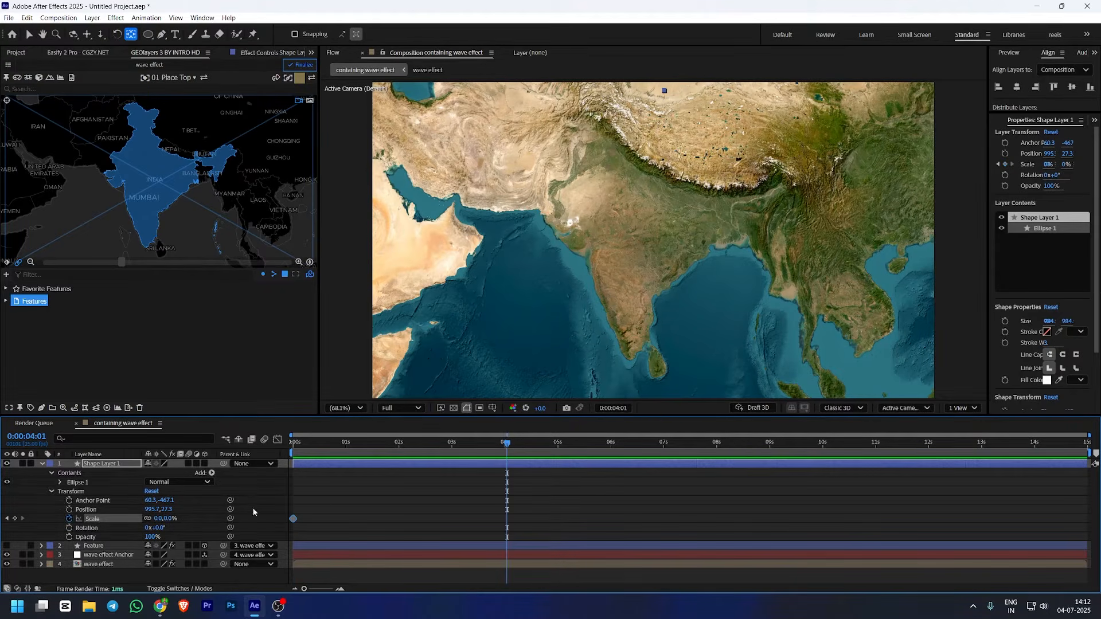
drag(158, 518, 208, 518)
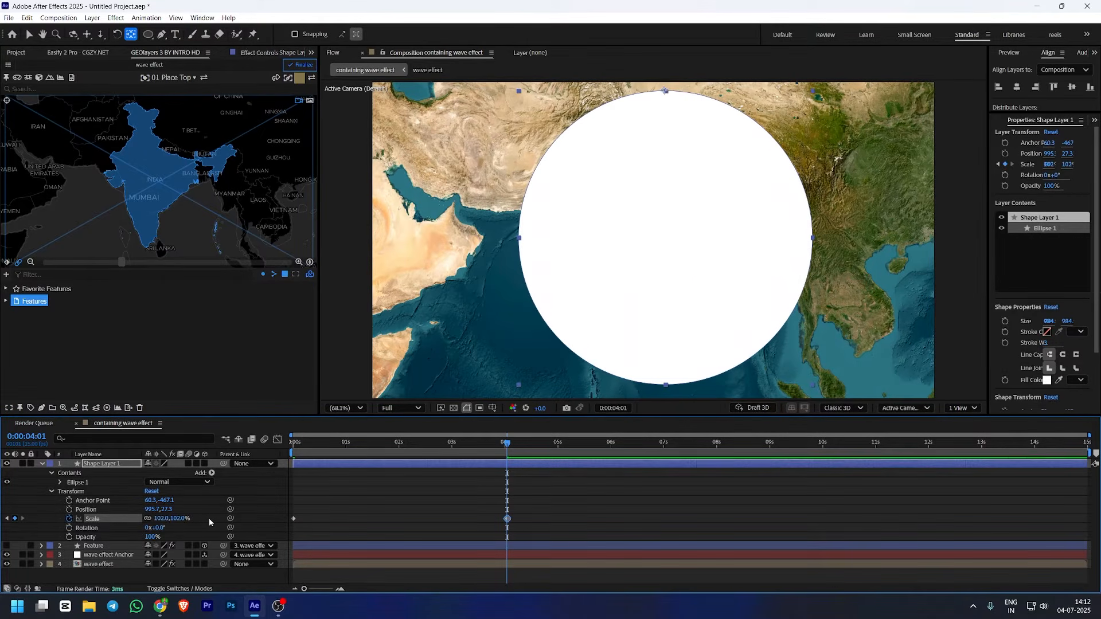
Show the Feature layer again and raise the circle to position 995.7, -16.7
click(41, 465)
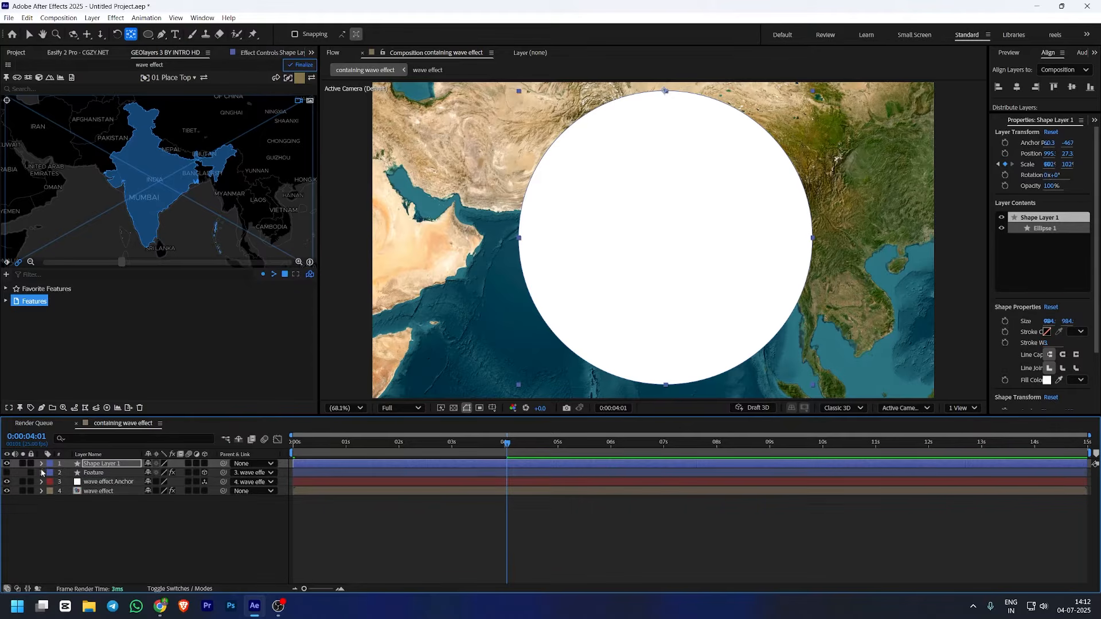
click(7, 474)
key(p)
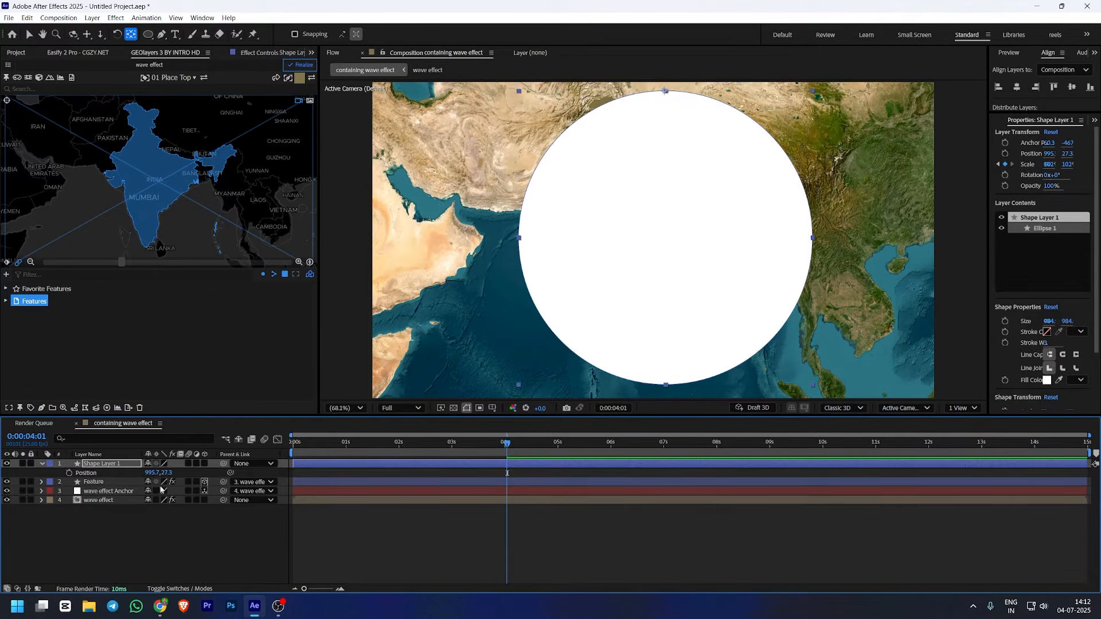
drag(169, 473, 204, 477)
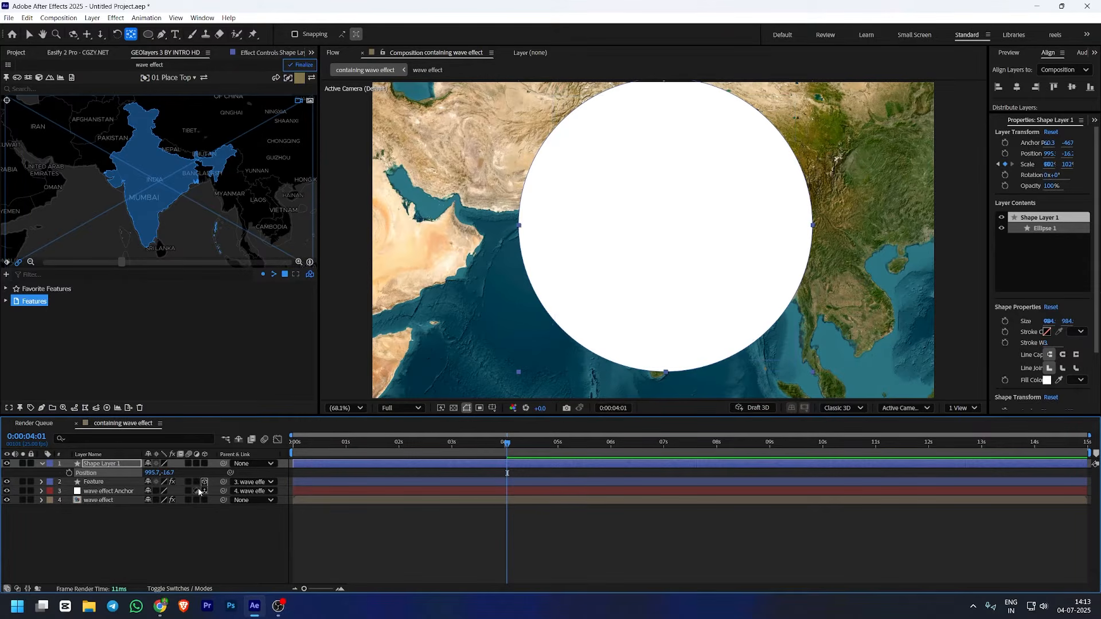
Set Shape Layer 1 as the Feature layer's track matte and preview the reveal up to 0:00:04:09
click(180, 589)
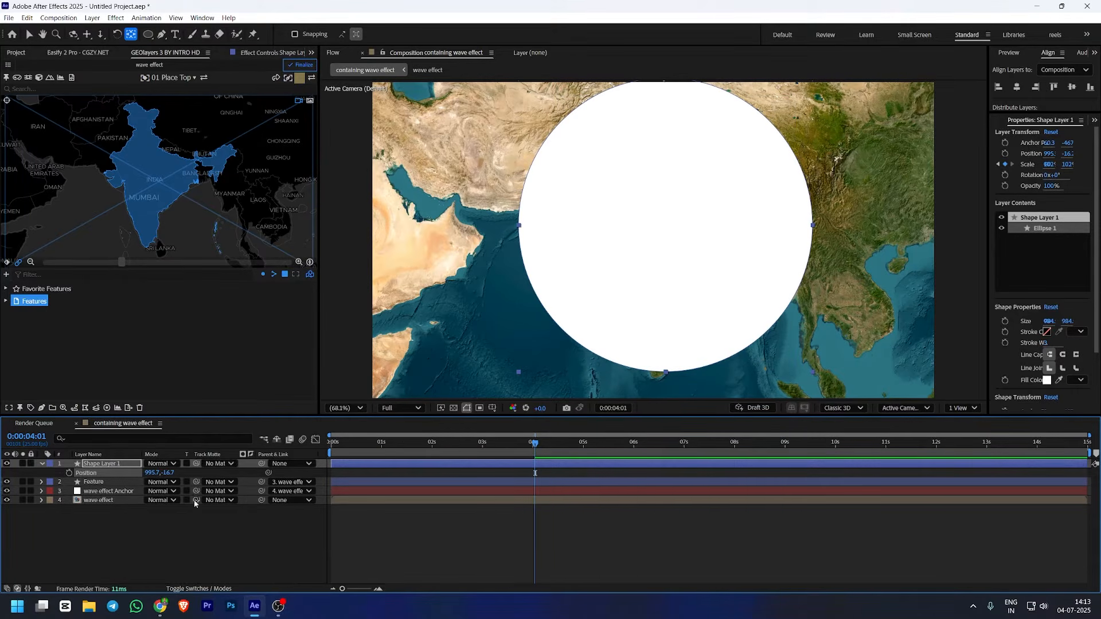
drag(196, 482, 113, 469)
drag(533, 445, 549, 467)
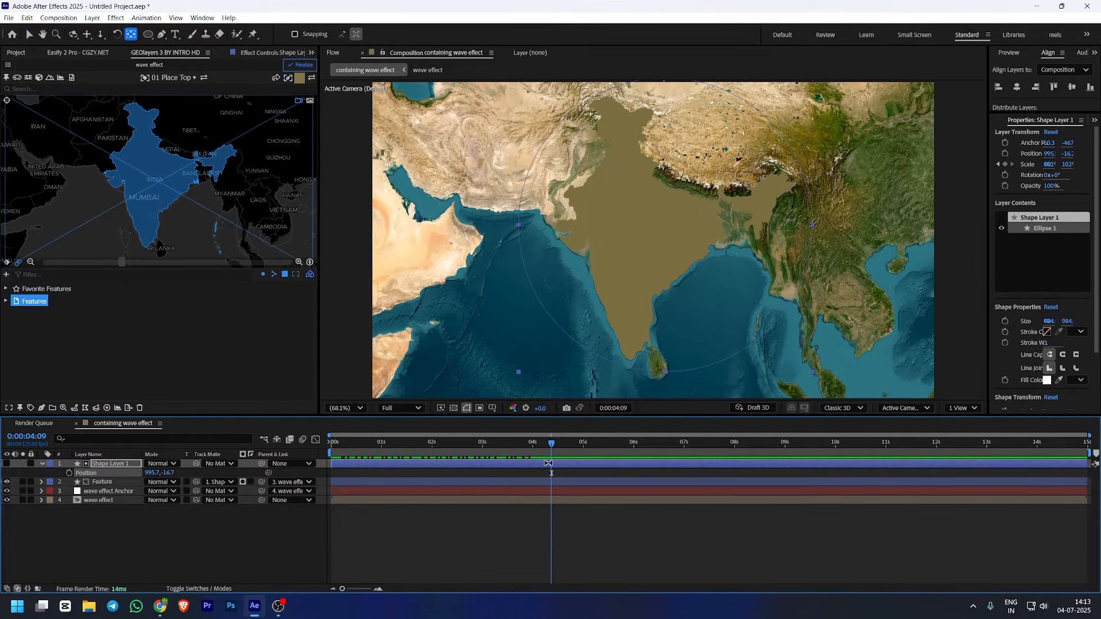
Make Shape Layer 1 visible and add a Repeater to its contents
click(41, 464)
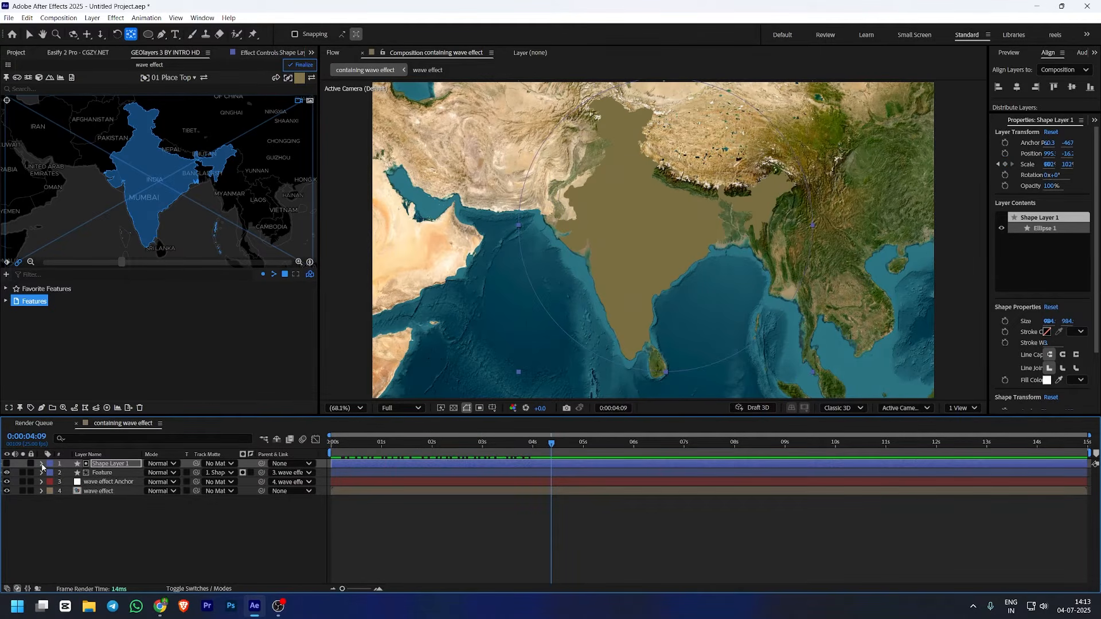
click(7, 464)
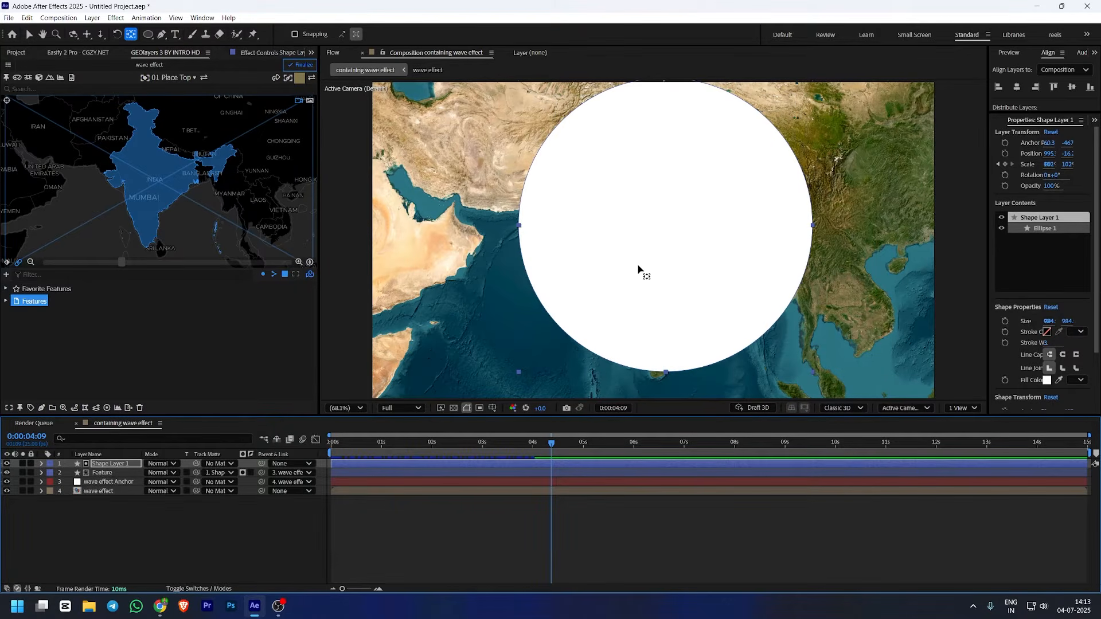
click(42, 464)
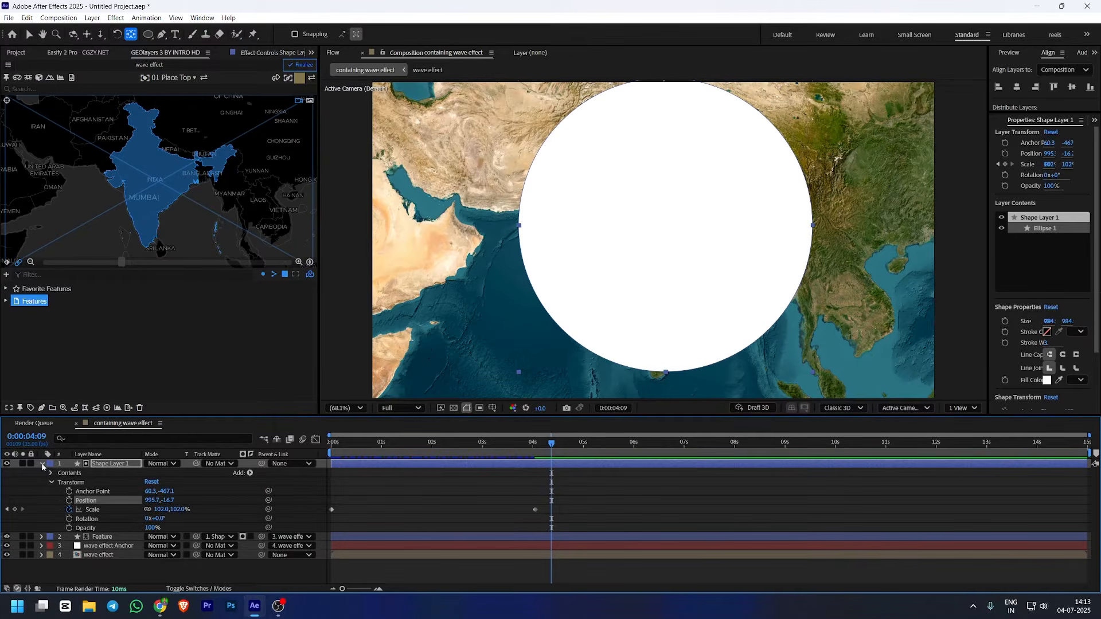
click(250, 474)
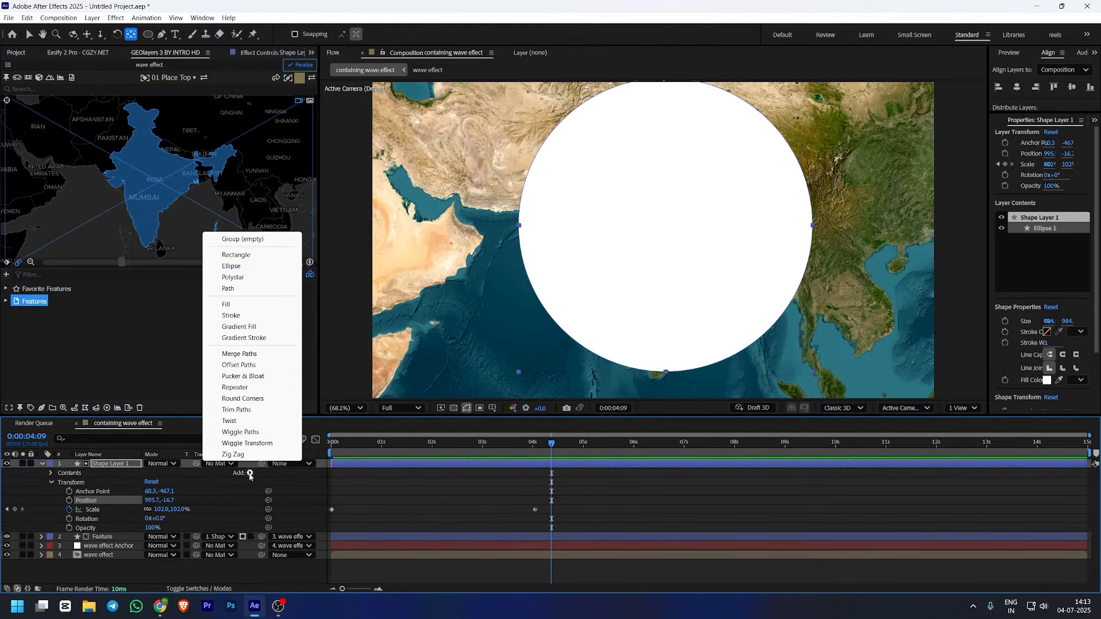
click(248, 389)
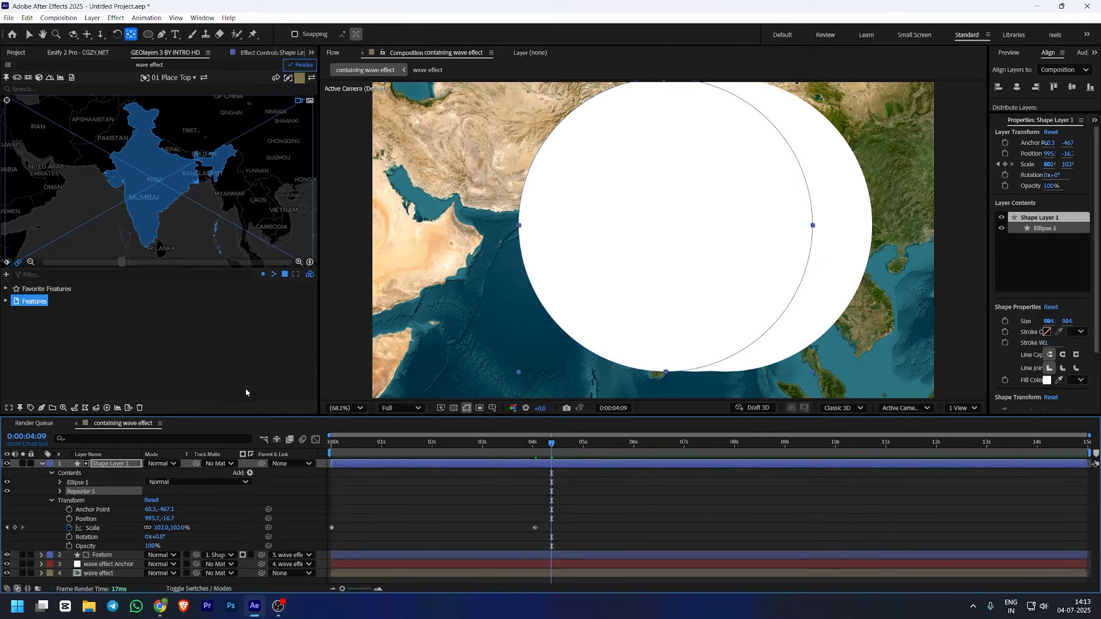
Set the Repeater's transform position to 0, 0 so its copies of the circle overlap
click(61, 492)
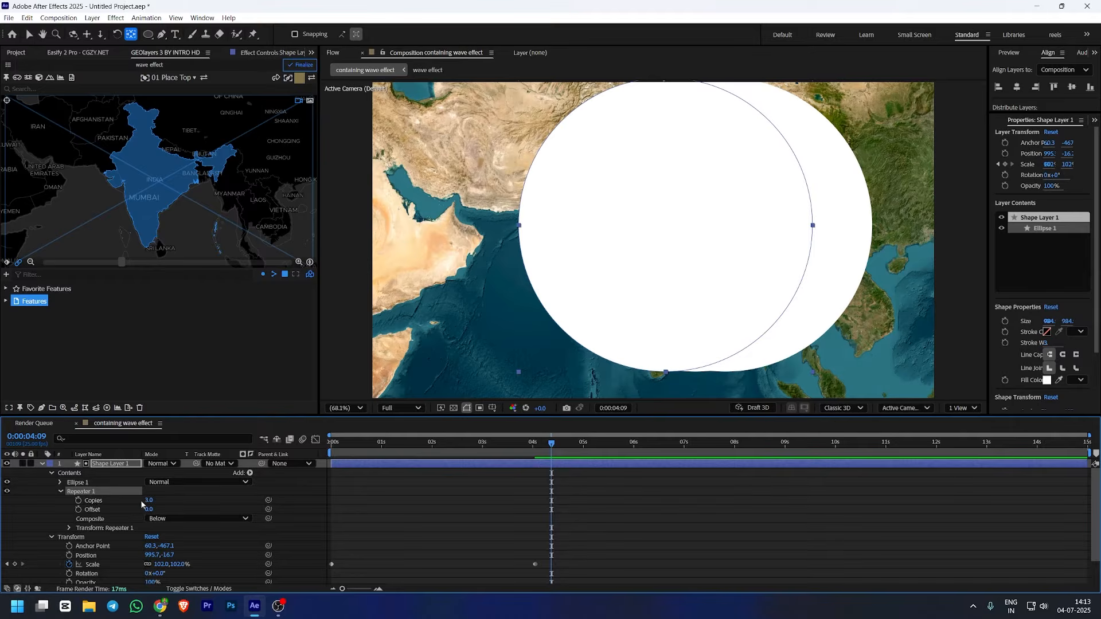
key(Tab)
key(Tab)
key(Tab)
key(Tab)
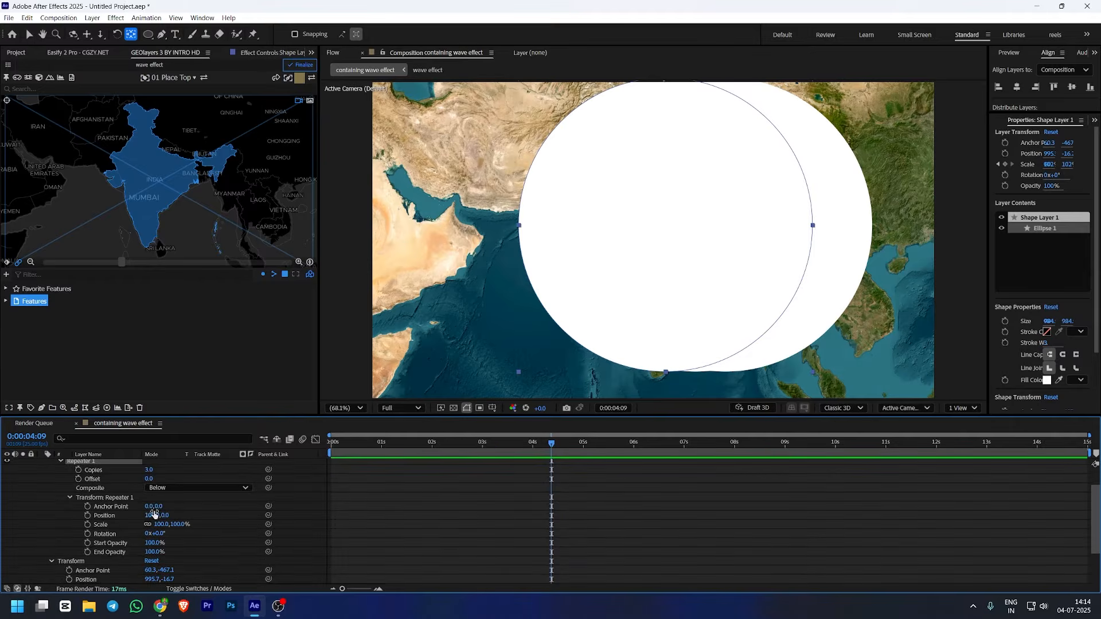
text(0)
key(Return)
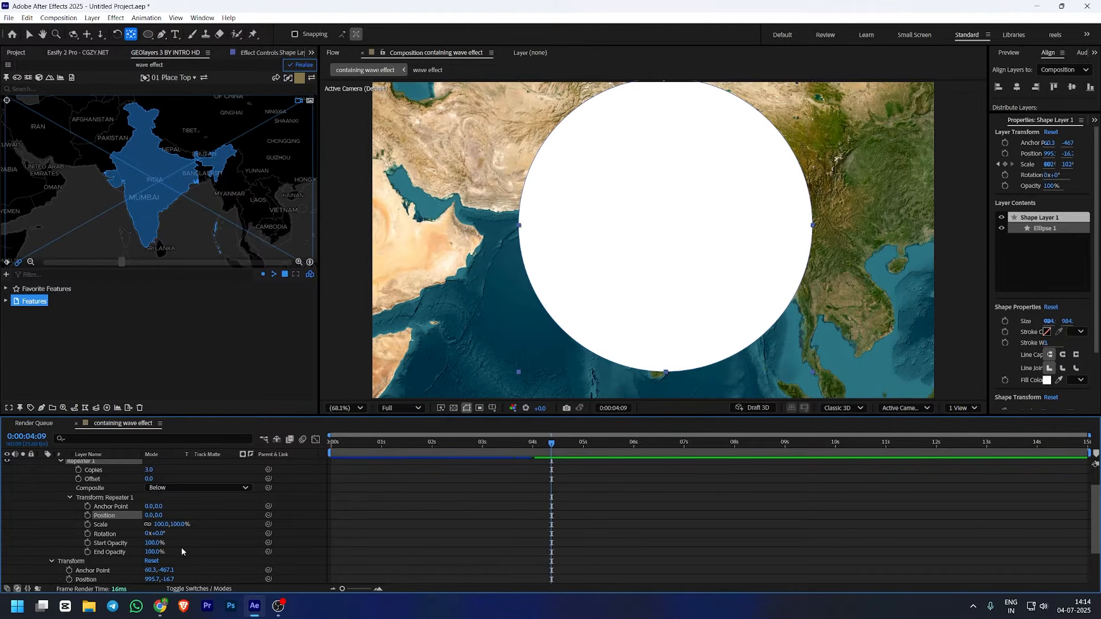
Set the Repeater's end opacity to 0% and its scale to 124%, and check the rings at 0:00:03:08
drag(165, 554, 121, 553)
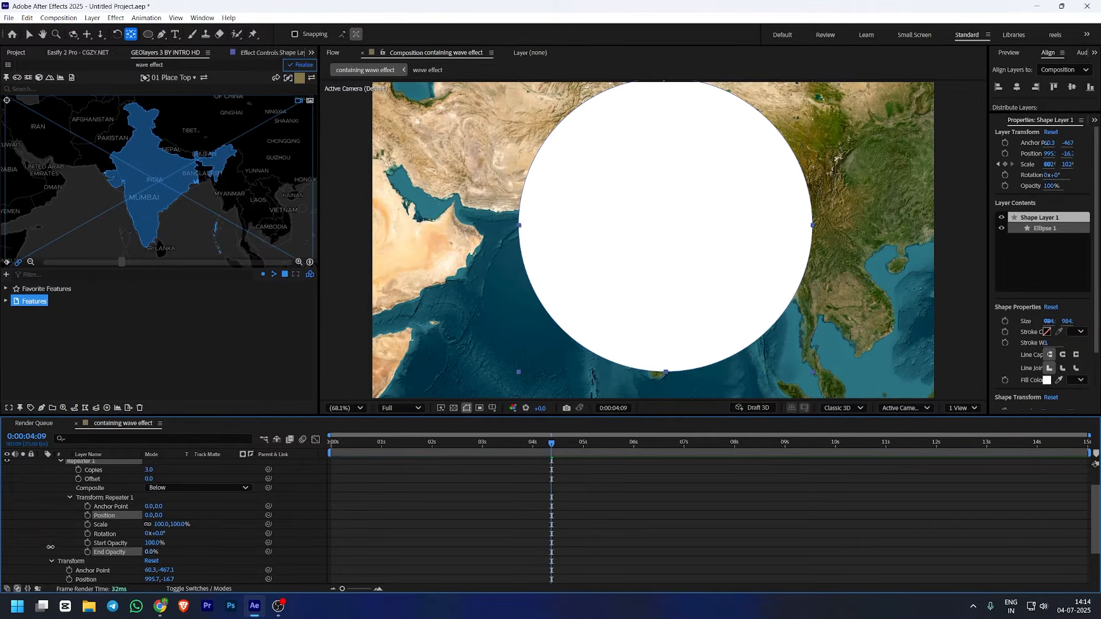
drag(53, 547, 53, 548)
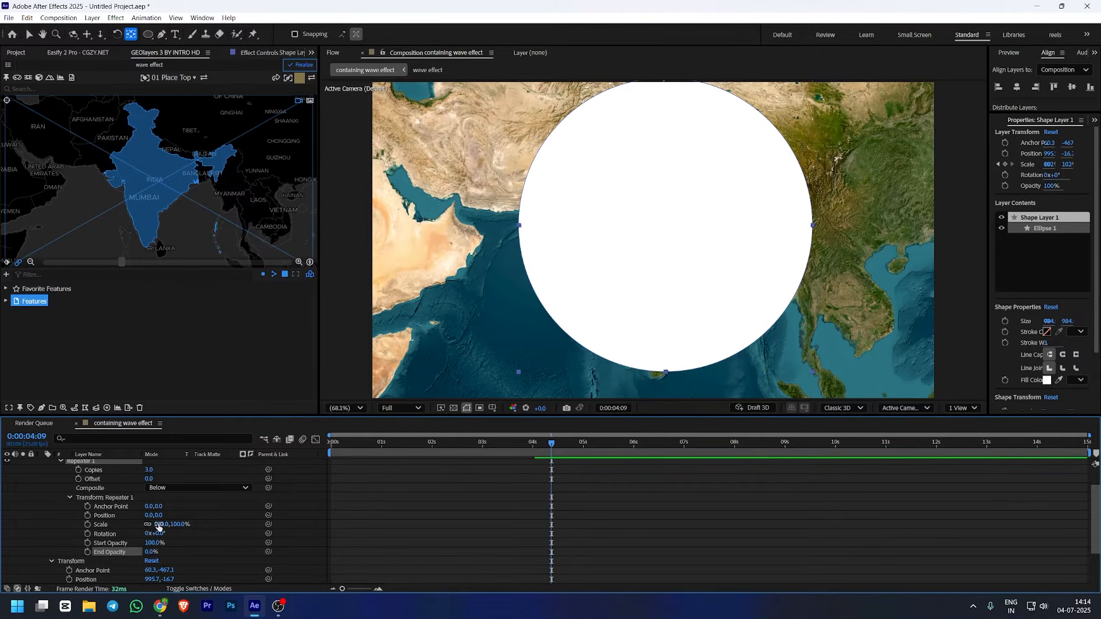
drag(157, 524, 171, 525)
drag(551, 443, 498, 459)
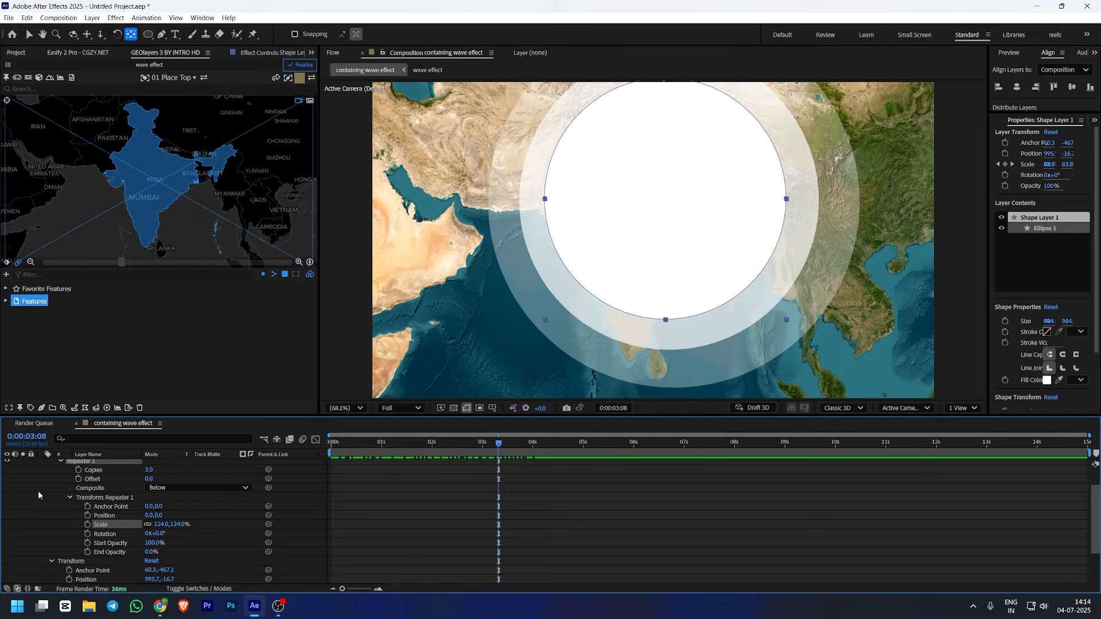
Hide Shape Layer 1 and preview the ringed reveal from the start of the timeline
scroll(44, 493, up, 2)
click(41, 463)
click(6, 464)
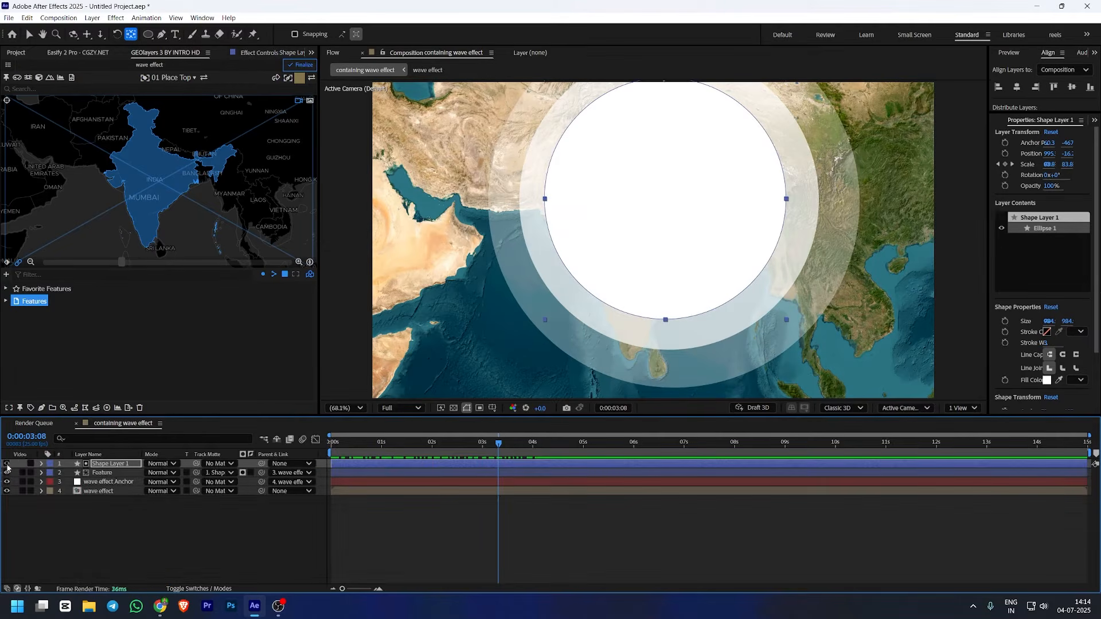
drag(500, 445, 305, 445)
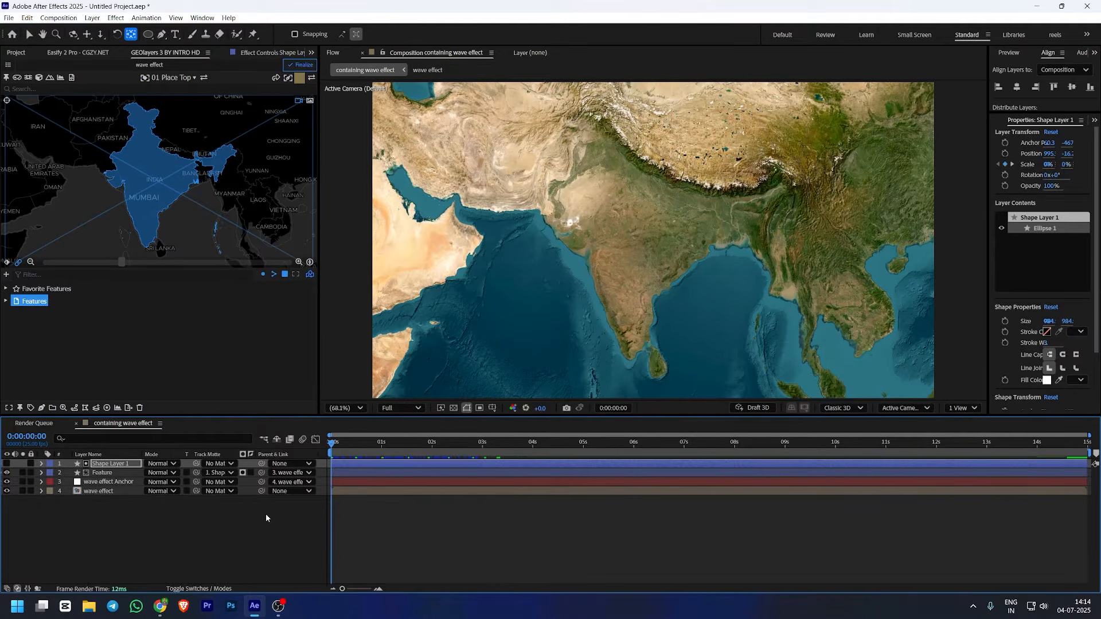
click(254, 522)
key(space)
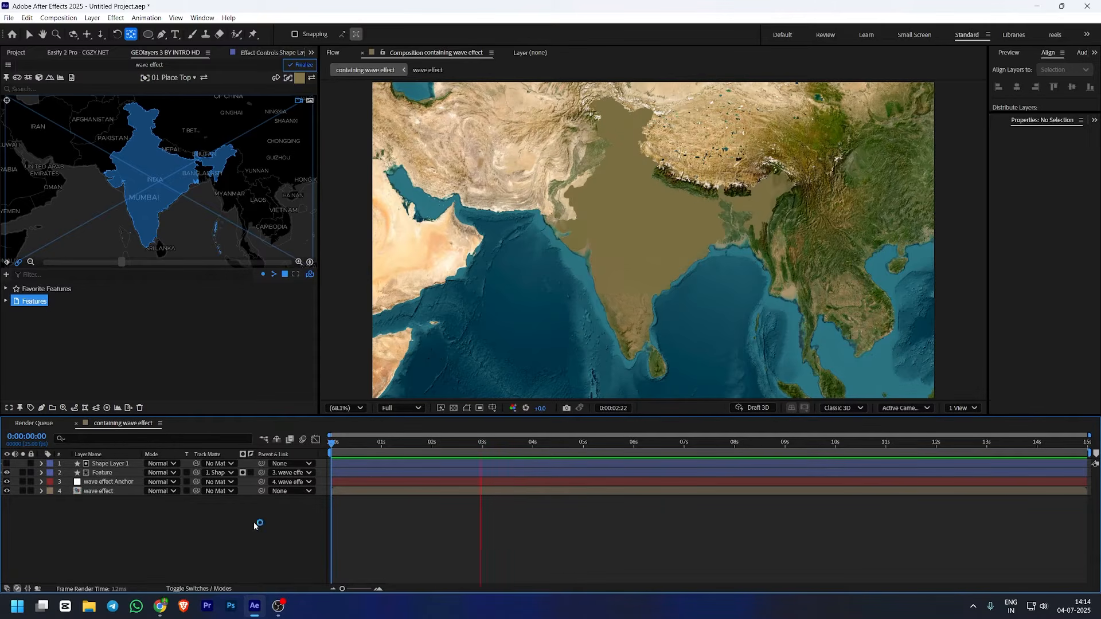
click(593, 443)
drag(595, 444, 145, 525)
Pre-compose Shape Layer 1 at 0:00:02:06, moving all attributes into the new composition
click(106, 465)
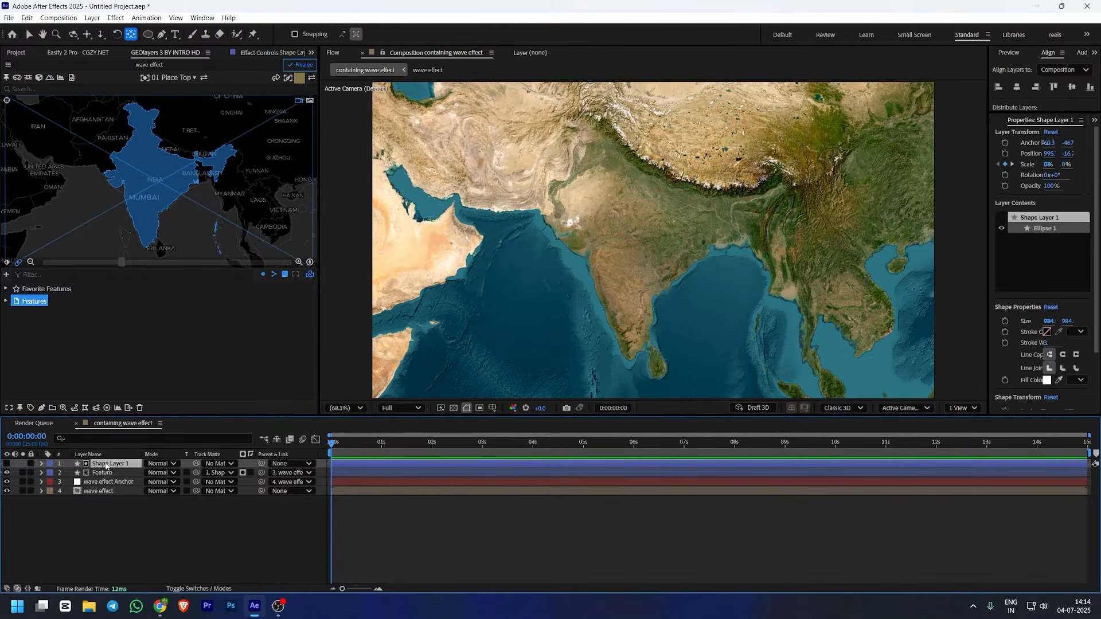
key(y)
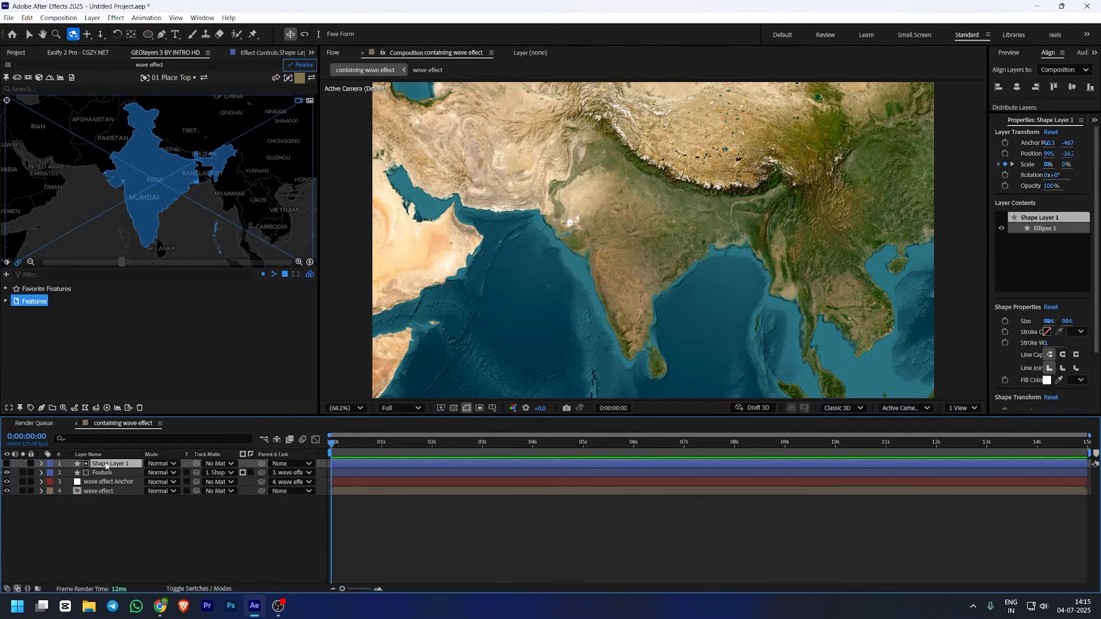
drag(348, 443, 444, 450)
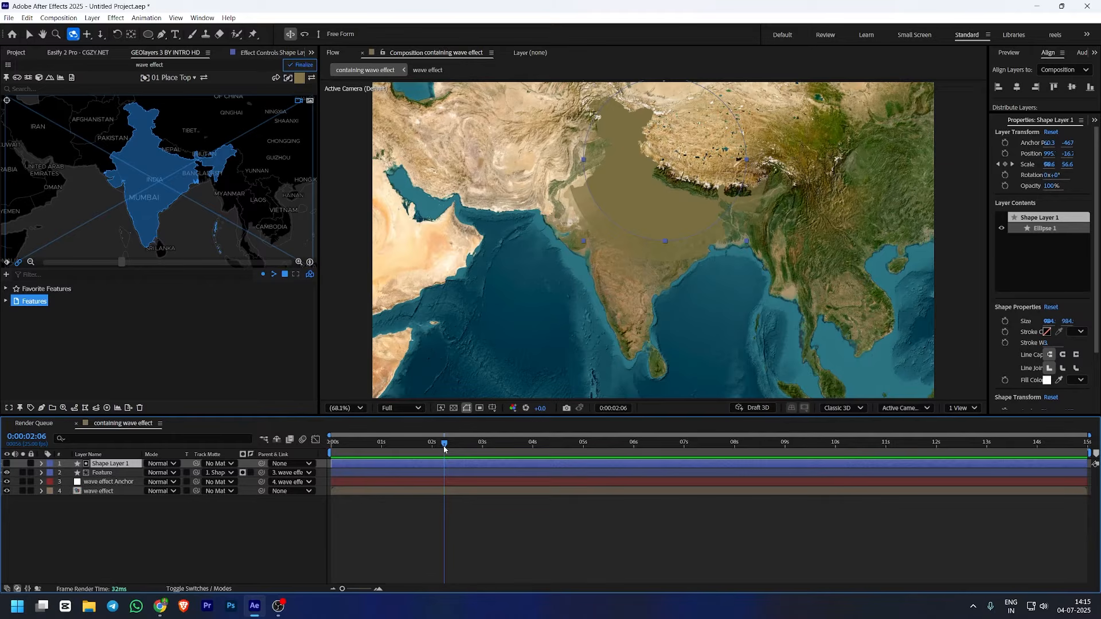
right_click(129, 469)
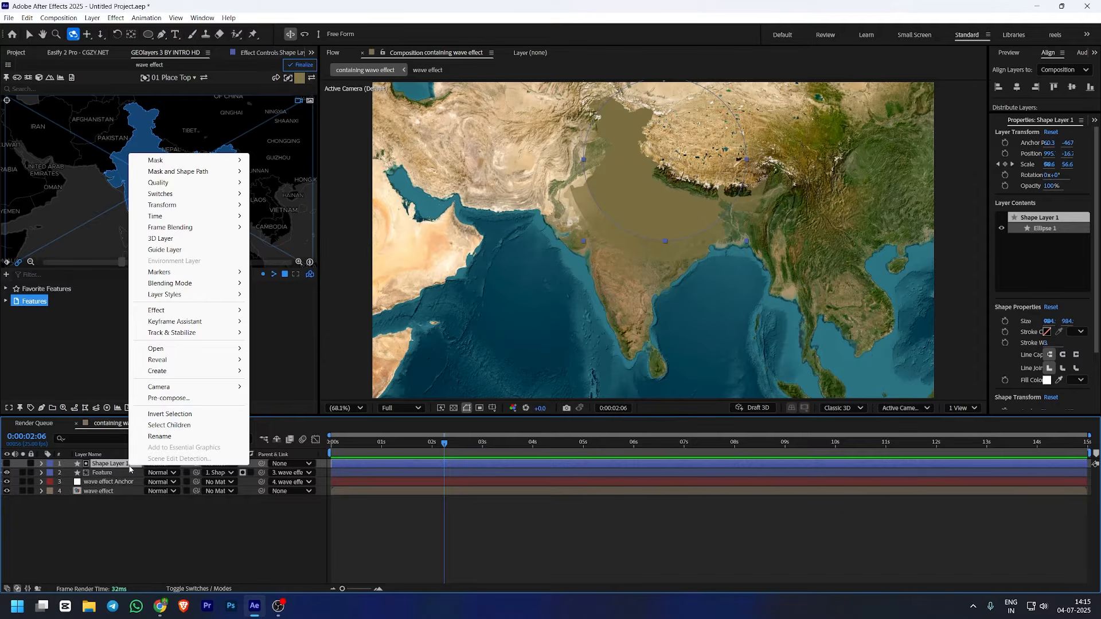
click(169, 398)
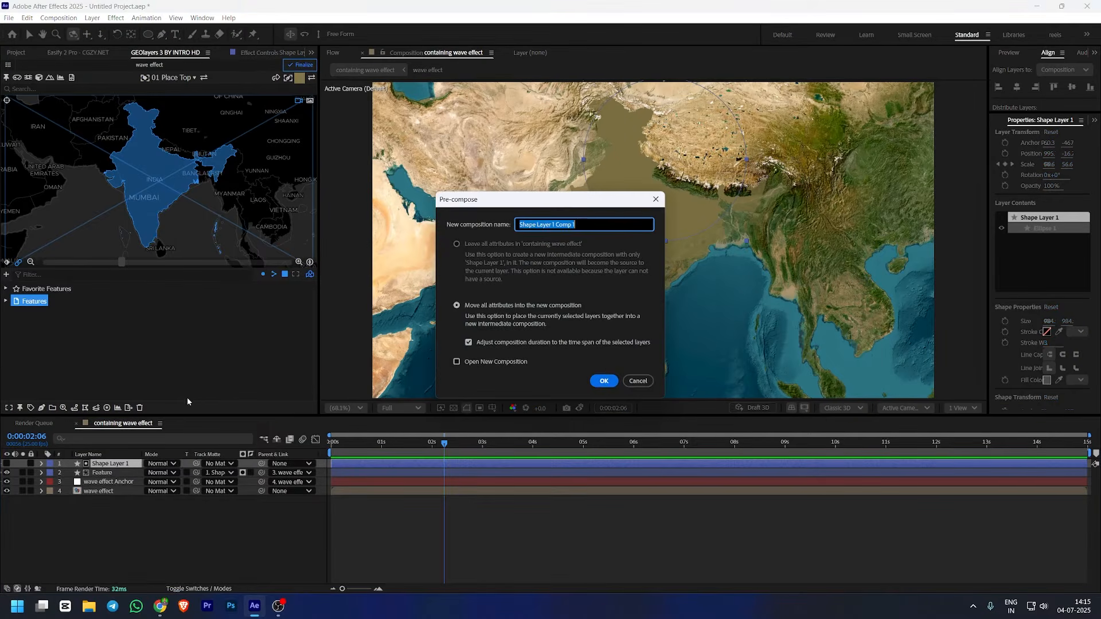
click(591, 385)
click(166, 515)
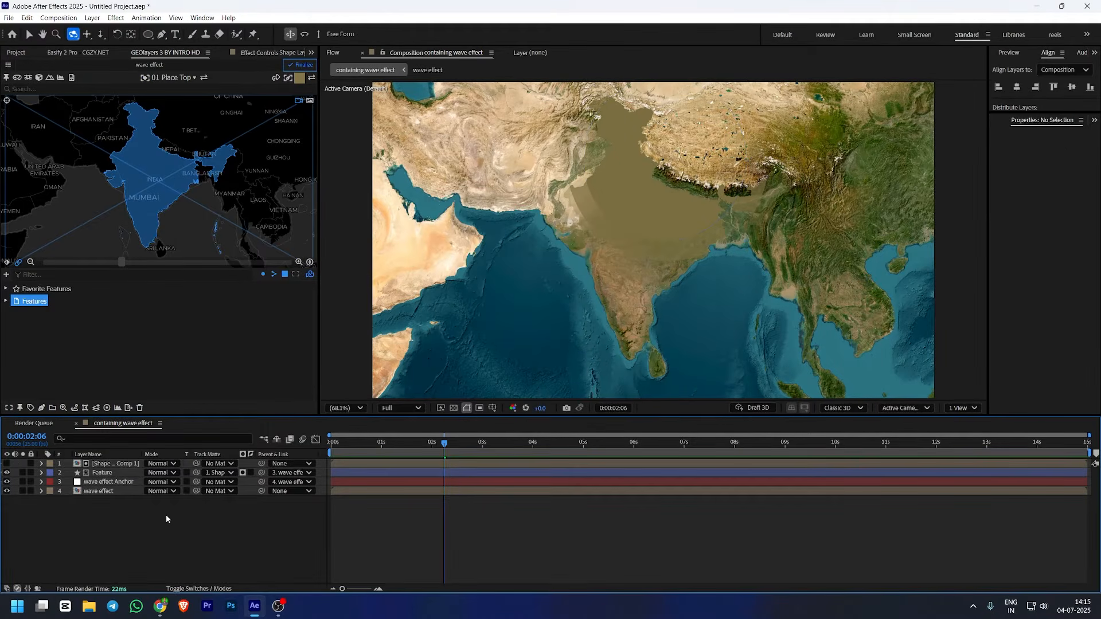
Open the circle's precomp, add the downloaded Indian flag image above Shape Layer 1 and scale it to 191%
double_click(128, 466)
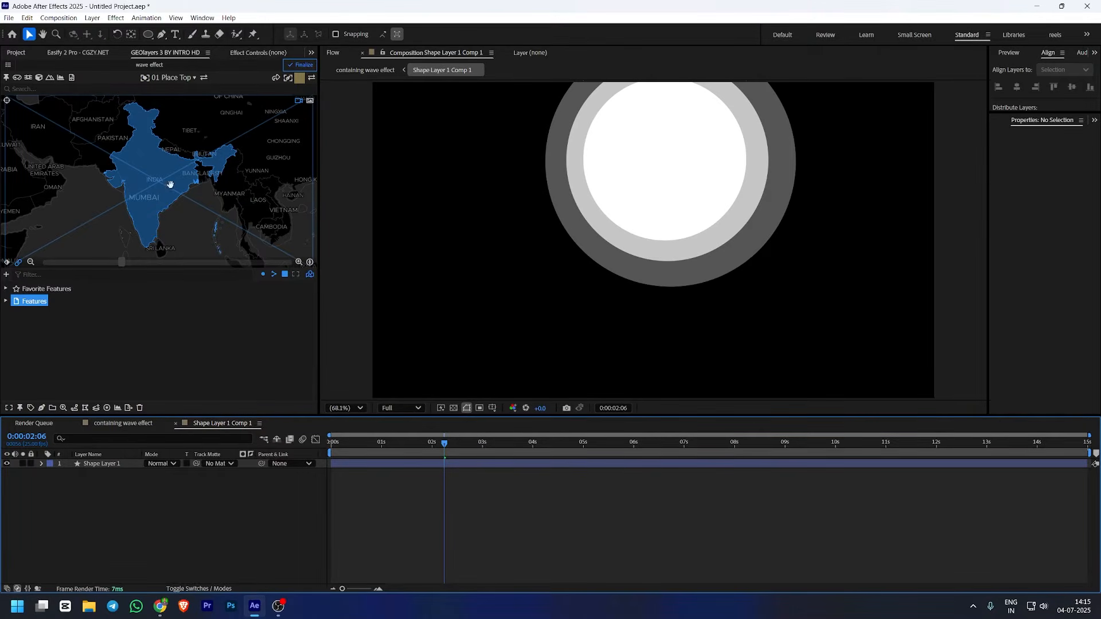
key(ctrl+0)
drag(54, 158, 108, 458)
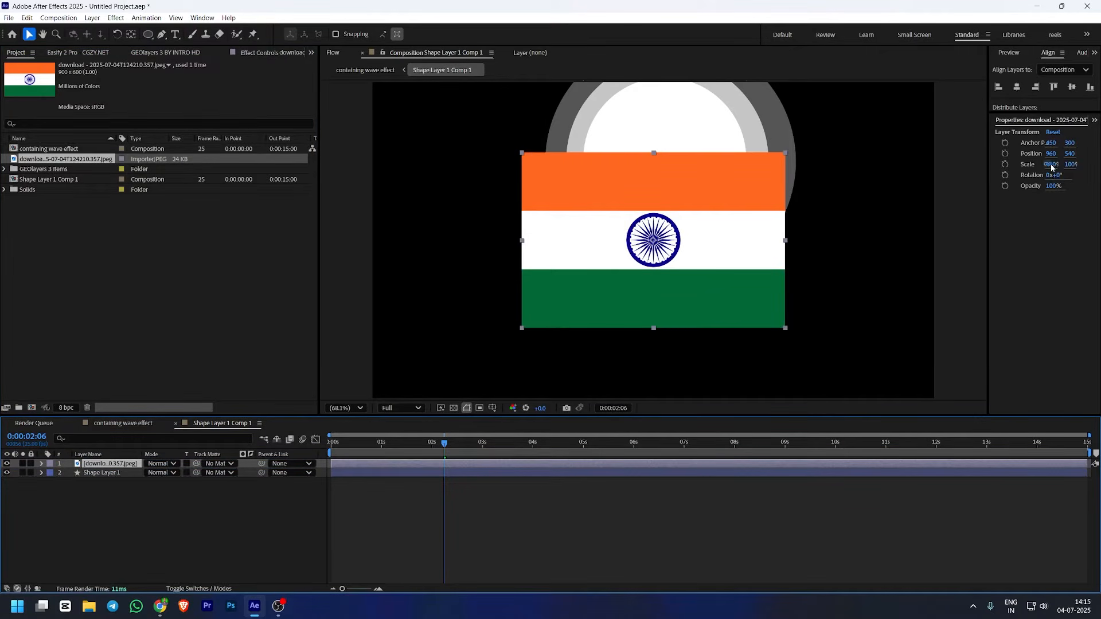
drag(984, 173, 928, 172)
drag(1021, 164, 1059, 174)
click(243, 541)
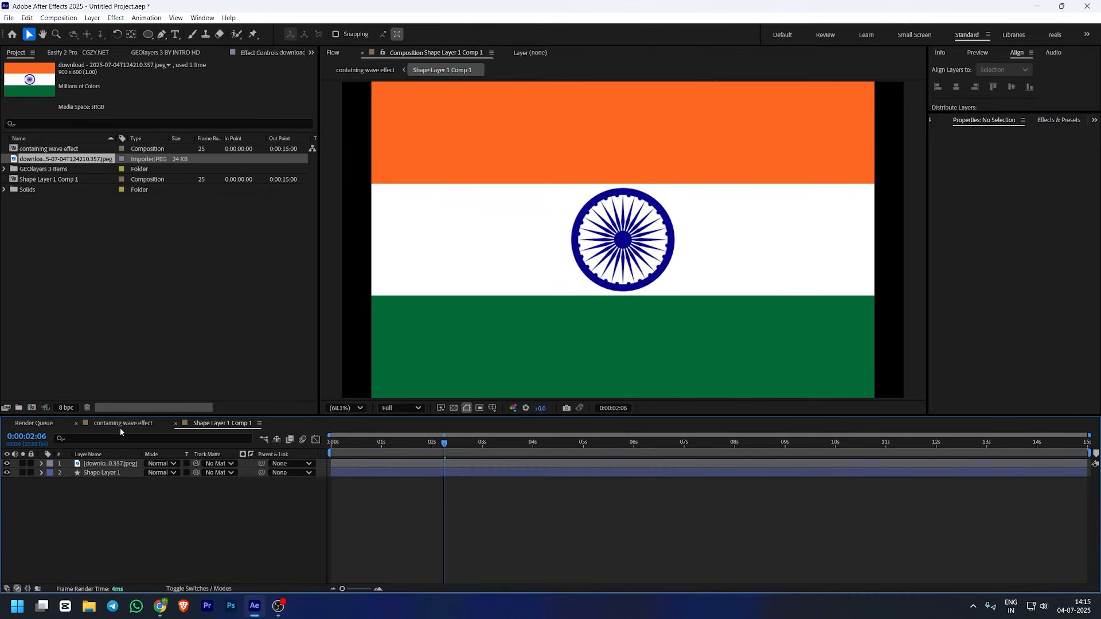
Set Shape Layer 1 as the flag image's track matte and check the result up to 0:00:03:20
drag(196, 472, 113, 468)
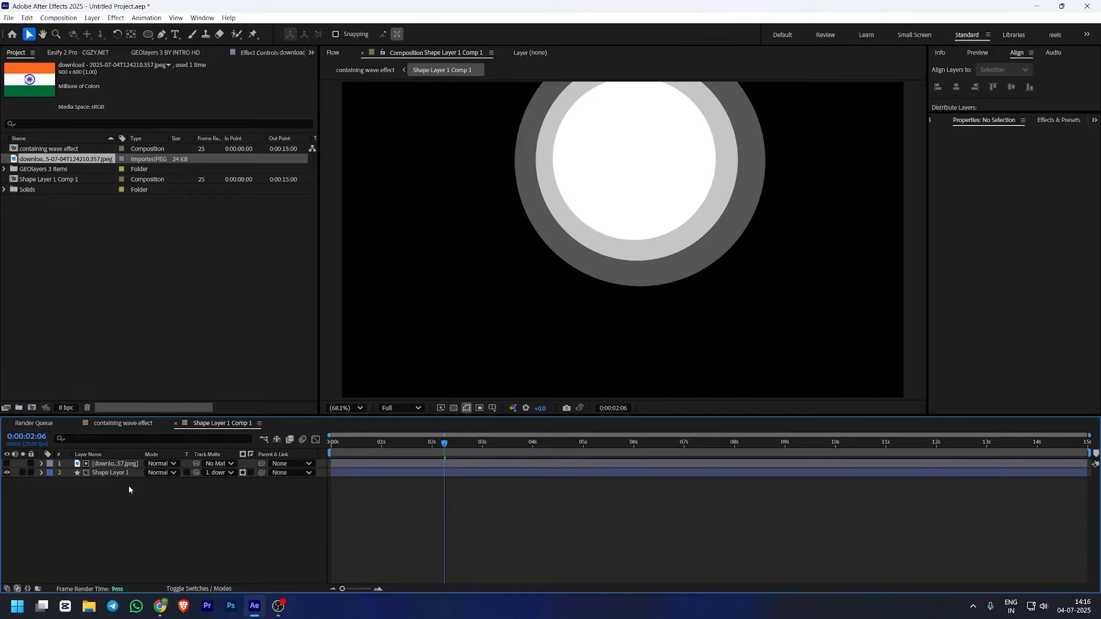
key(ctrl+z)
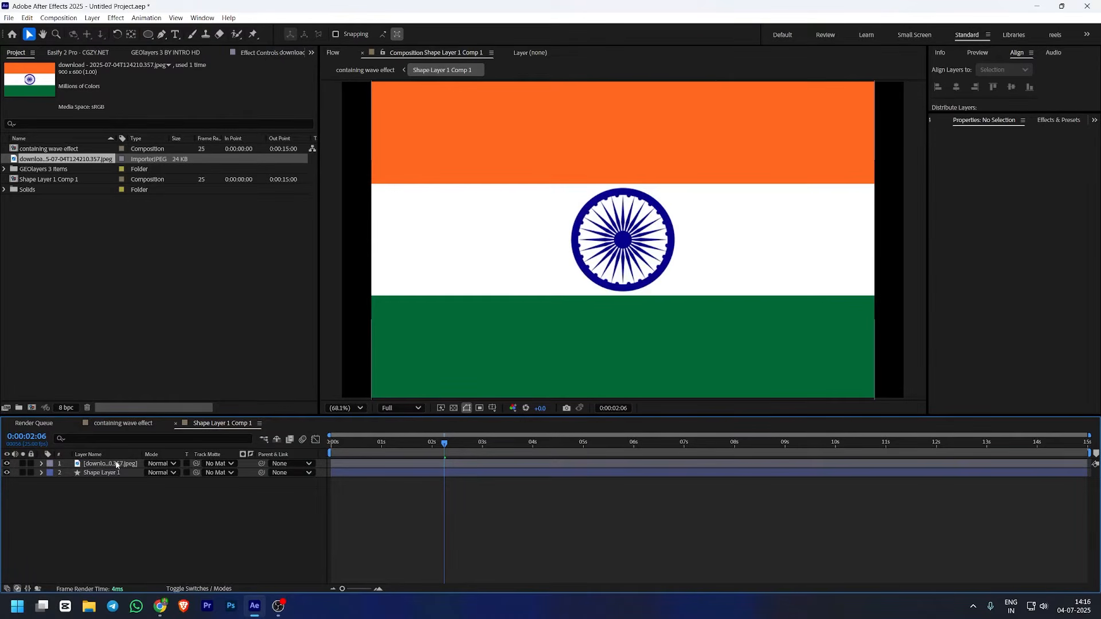
drag(196, 466, 123, 474)
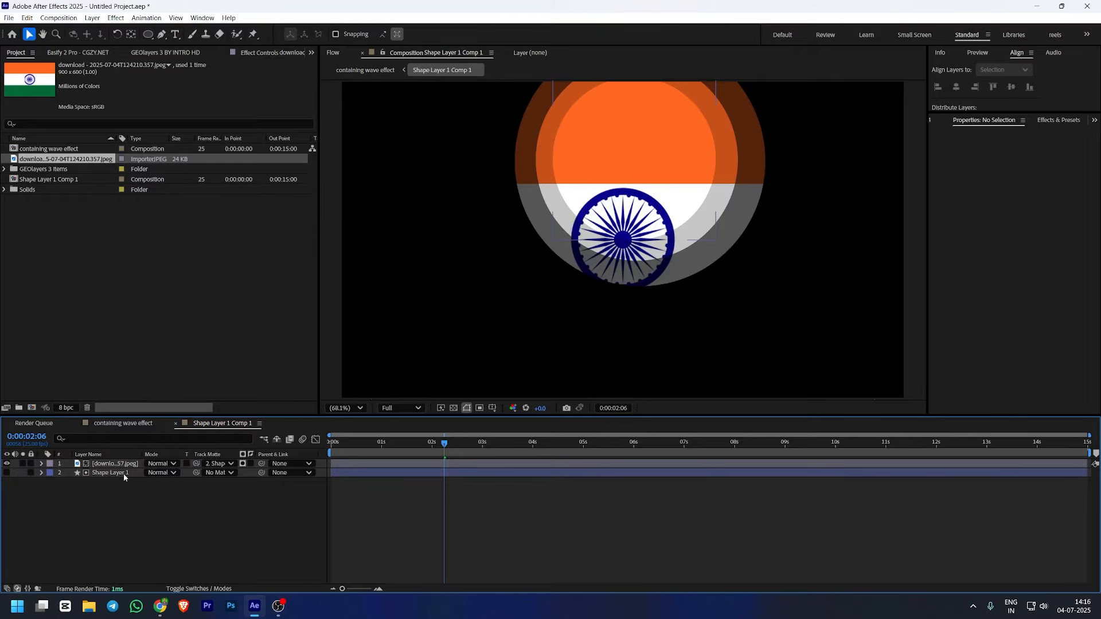
drag(452, 447, 521, 454)
Return to the containing wave effect composition and remove the Feature layer's track matte
click(120, 429)
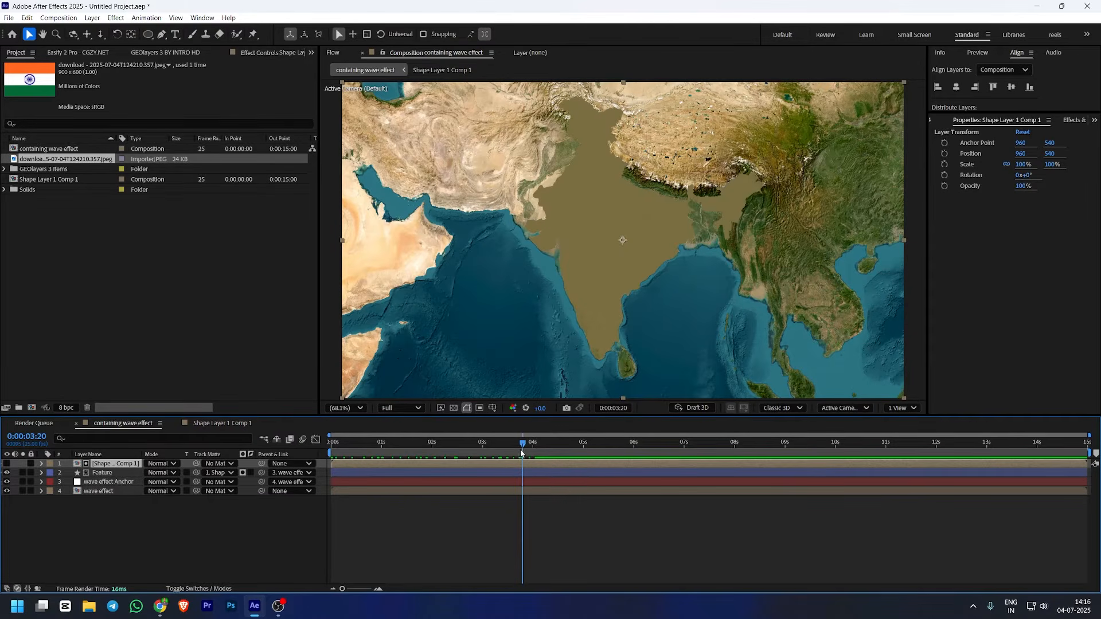
click(105, 525)
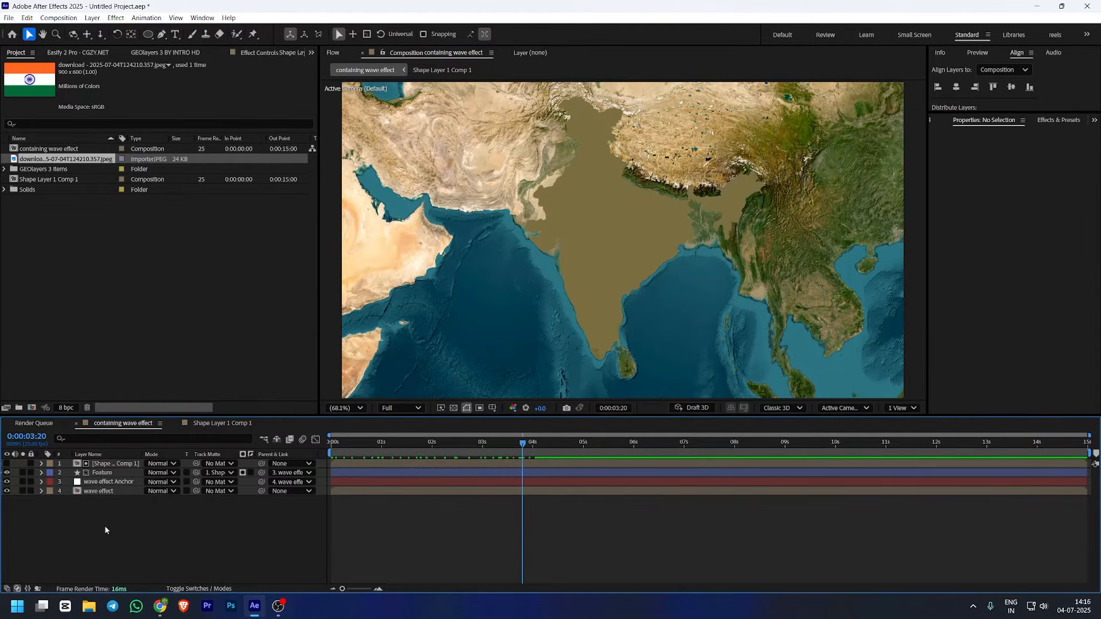
click(236, 475)
click(232, 485)
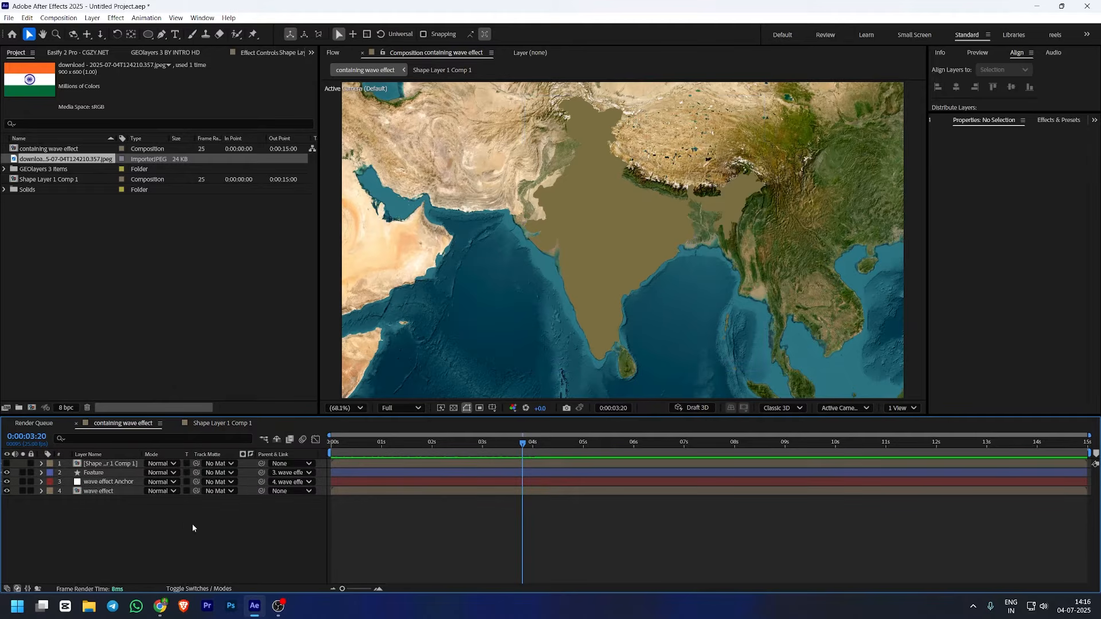
Show the Shape Layer 1 Comp 1 layer, set the Feature layer as its track matte and check it at 0:00:04:02
click(7, 463)
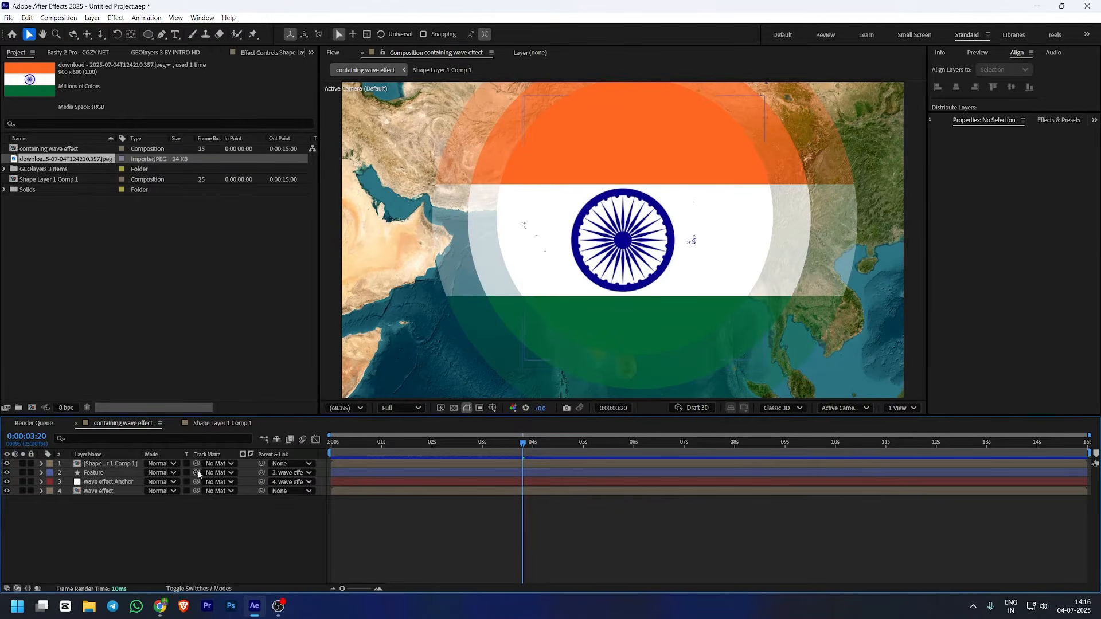
drag(196, 464, 108, 477)
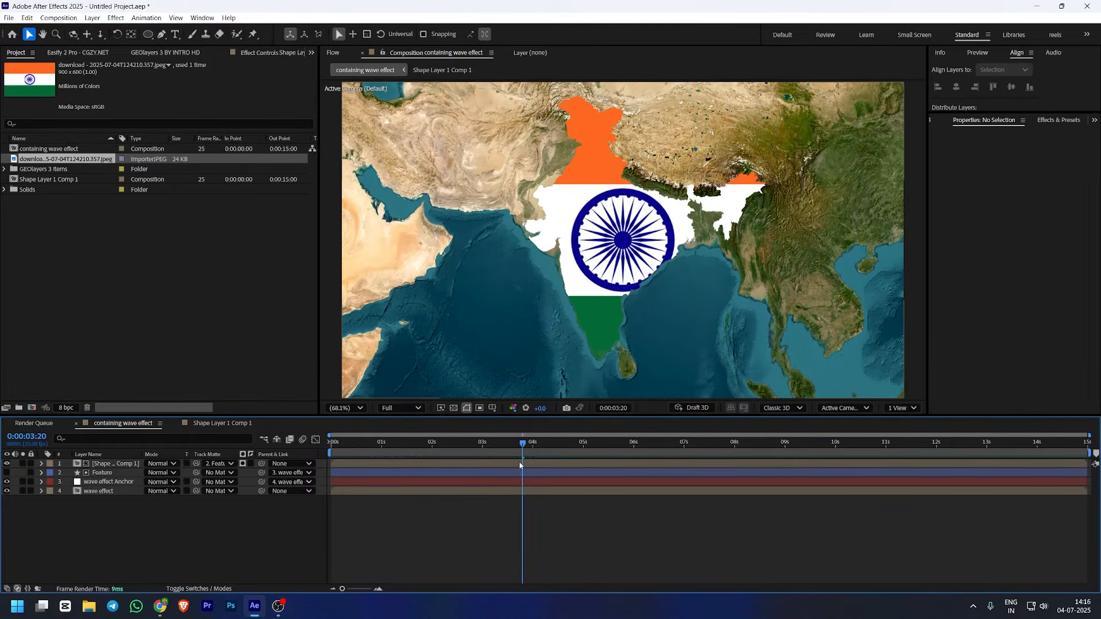
mouse_move(522, 443)
mouse_down()
mouse_move(304, 454)
mouse_move(537, 453)
mouse_up()
Move the flag image inside Shape Layer 1 Comp 1 to position 942, 540 and return to the containing wave effect composition
double_click(114, 465)
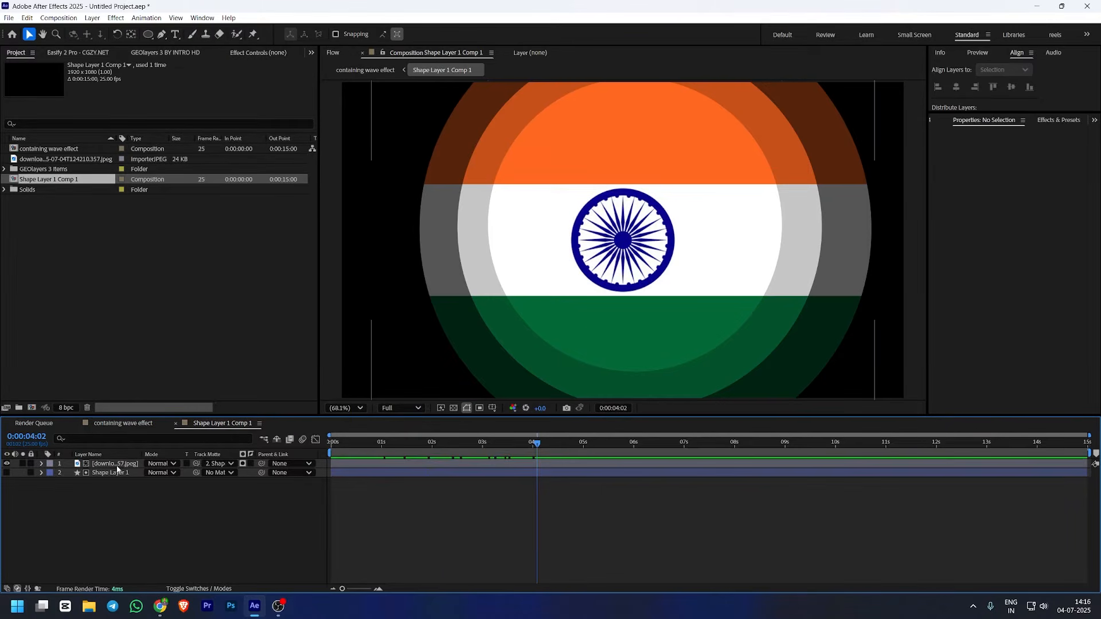
click(115, 464)
drag(1023, 154, 1012, 154)
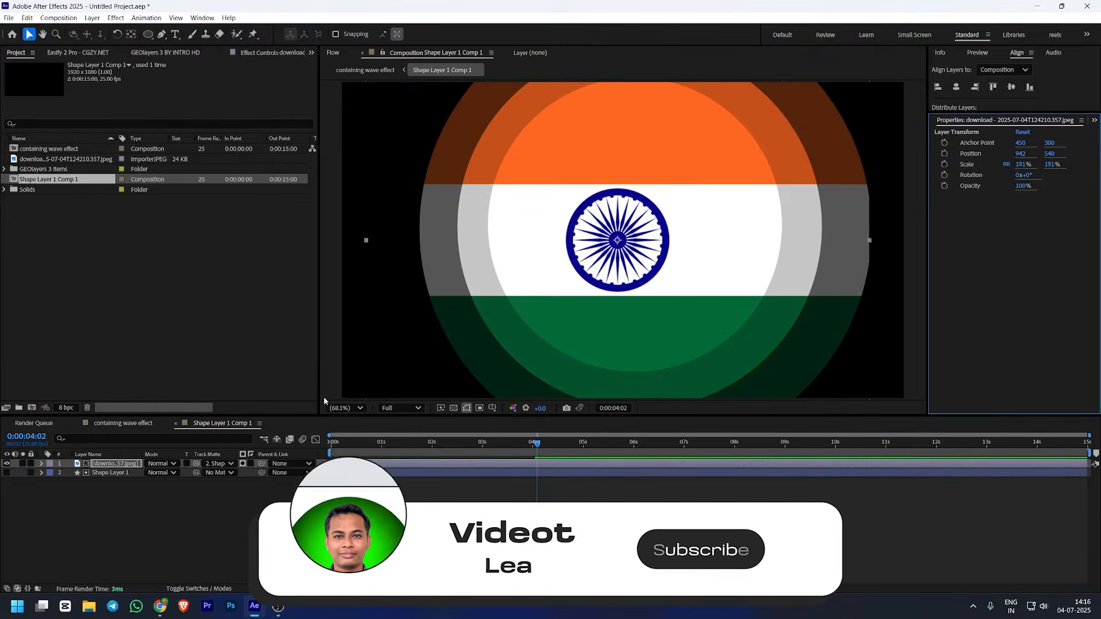
click(122, 423)
Shift the flag image slightly left inside Shape Layer 1 Comp 1 and check it over India in the containing wave effect composition
click(102, 472)
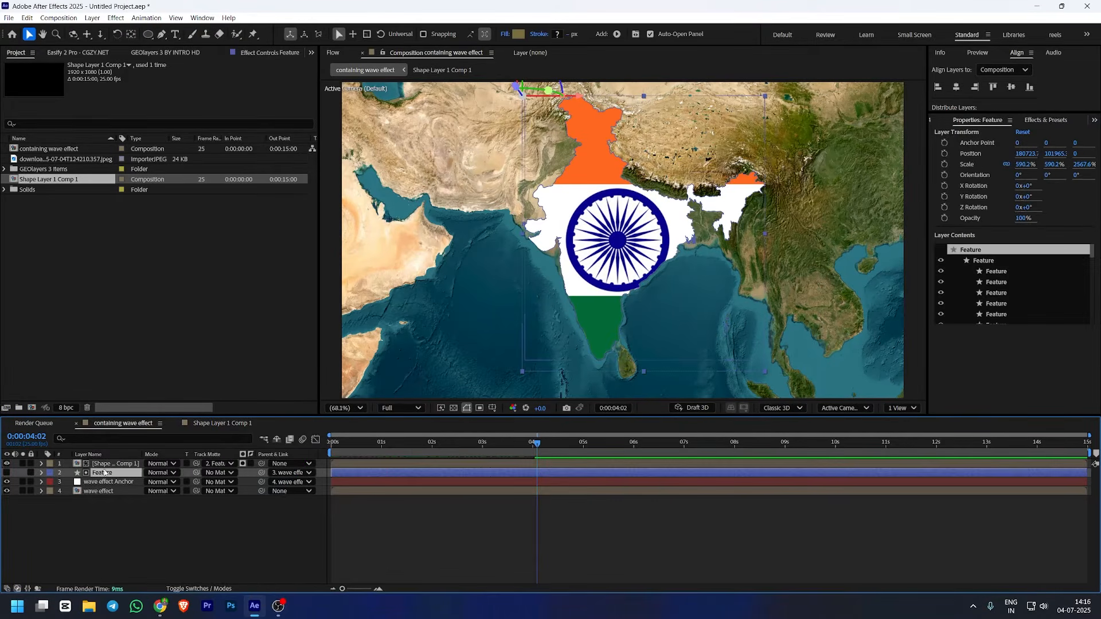
double_click(106, 464)
click(99, 473)
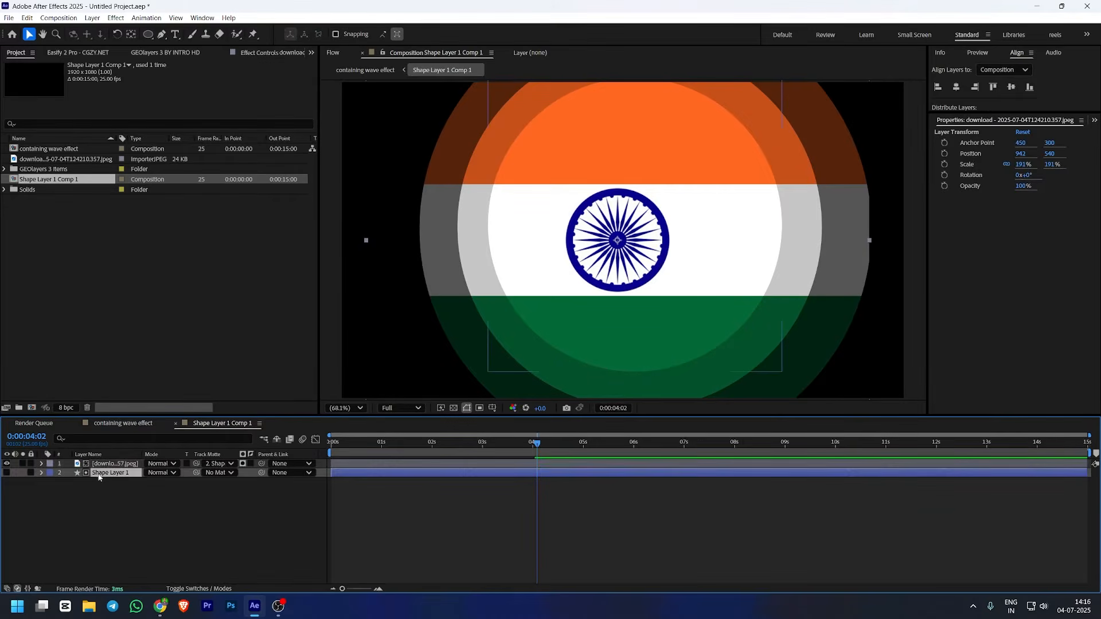
drag(1021, 152, 1001, 154)
click(109, 464)
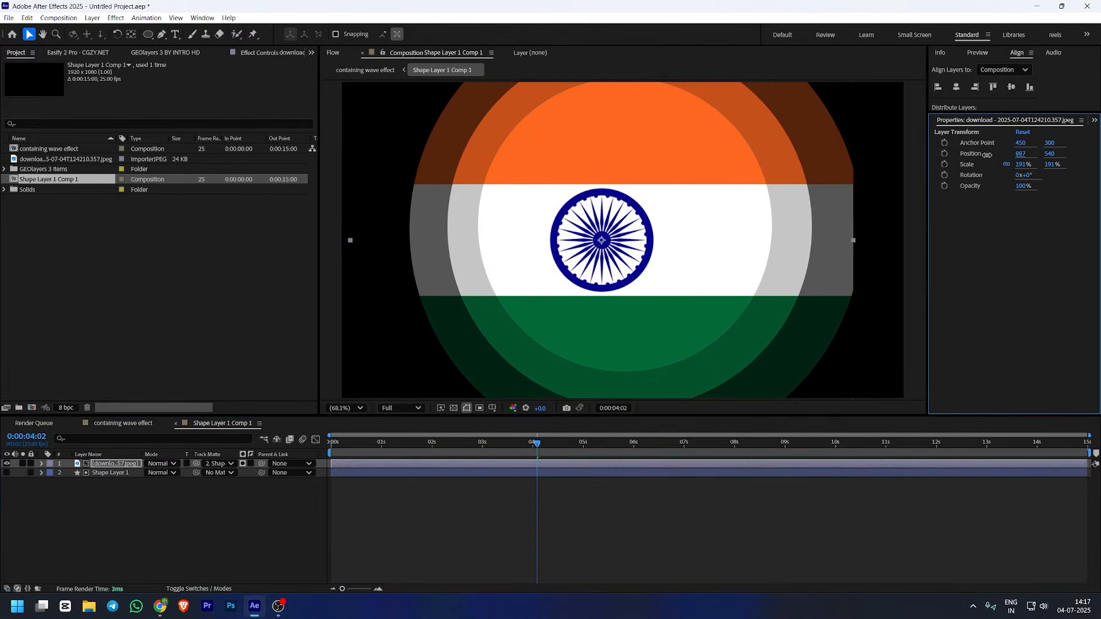
click(123, 423)
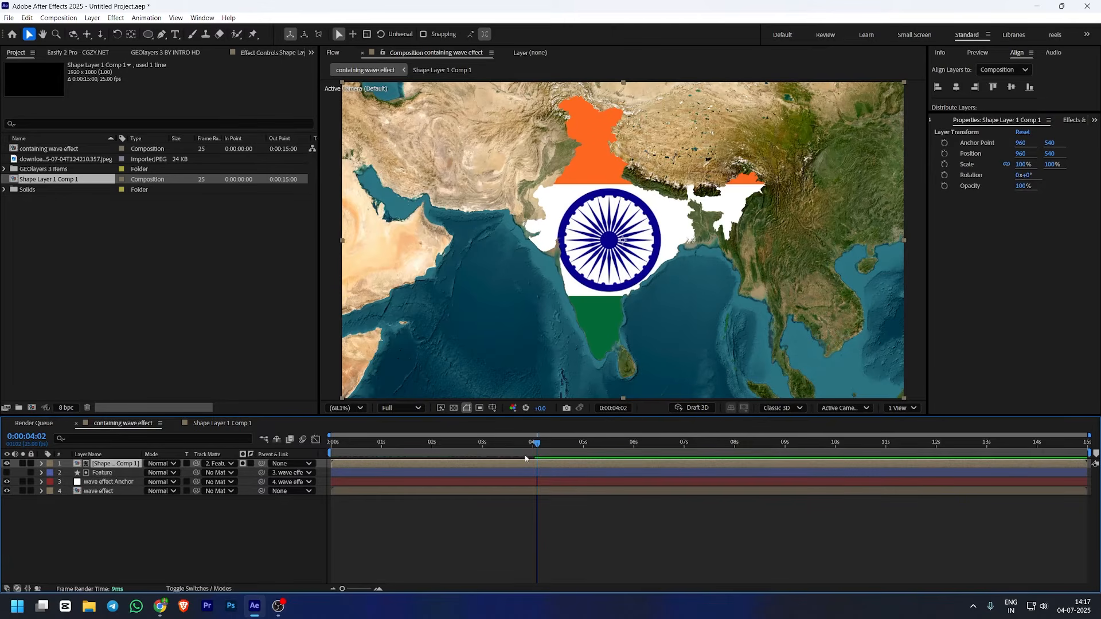
drag(534, 443, 533, 465)
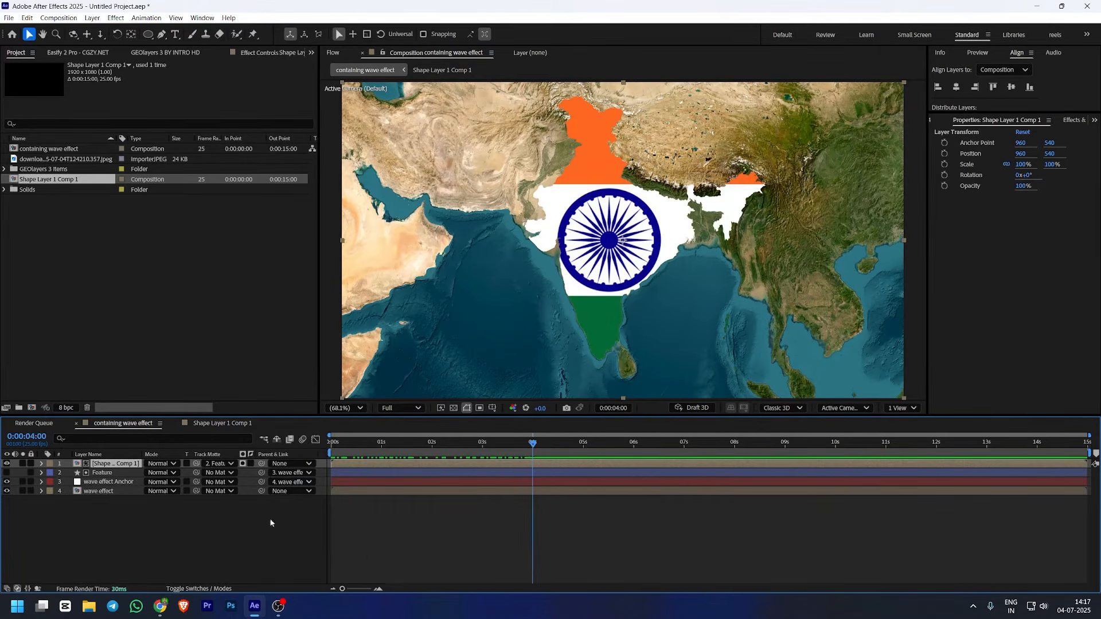
Apply the Turbulent Displace effect to Shape Layer 1 inside Shape Layer 1 Comp 1
double_click(113, 465)
click(115, 474)
key(ctrl+space)
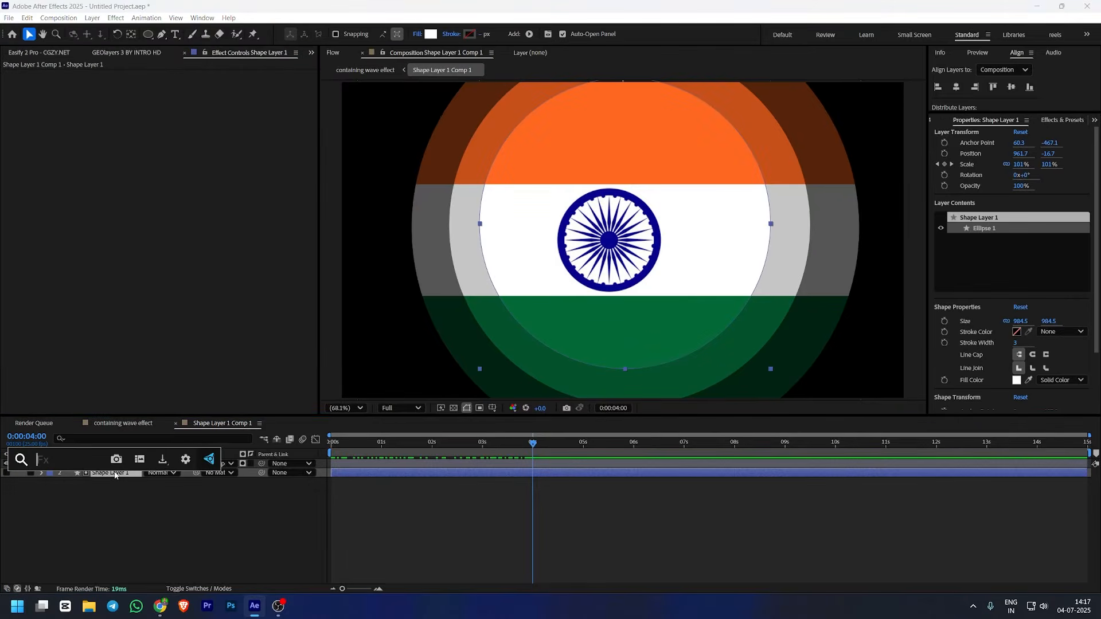
text(tut)
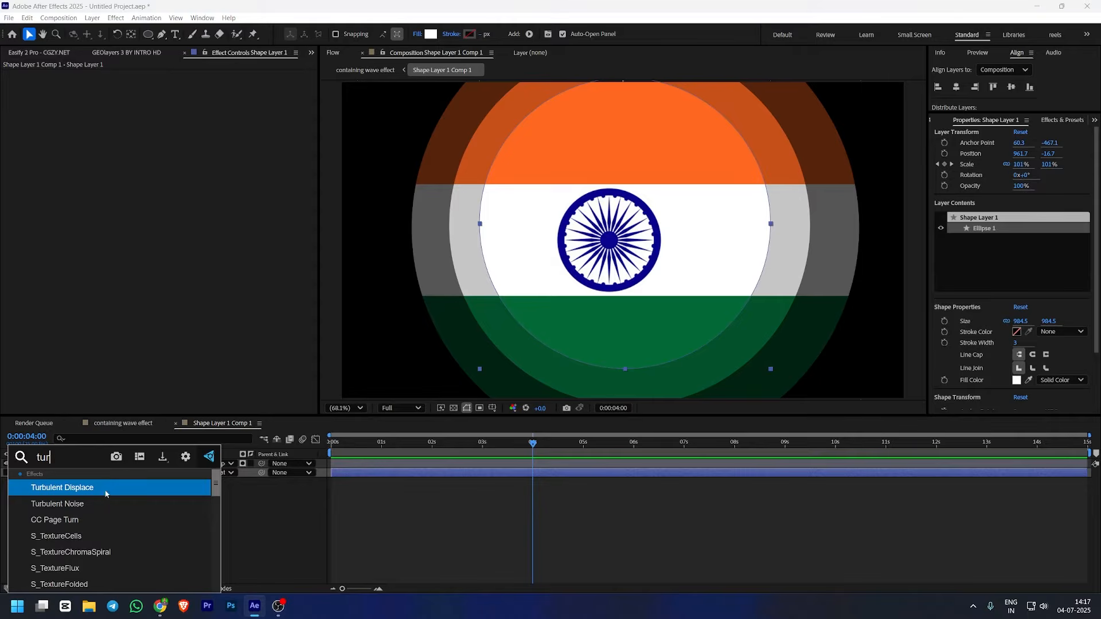
click(101, 492)
Set Turbulent Displace to Complexity 9 and Amount 33, and reduce its Size to refine the circles' ragged edges
click(178, 122)
text(9)
key(Return)
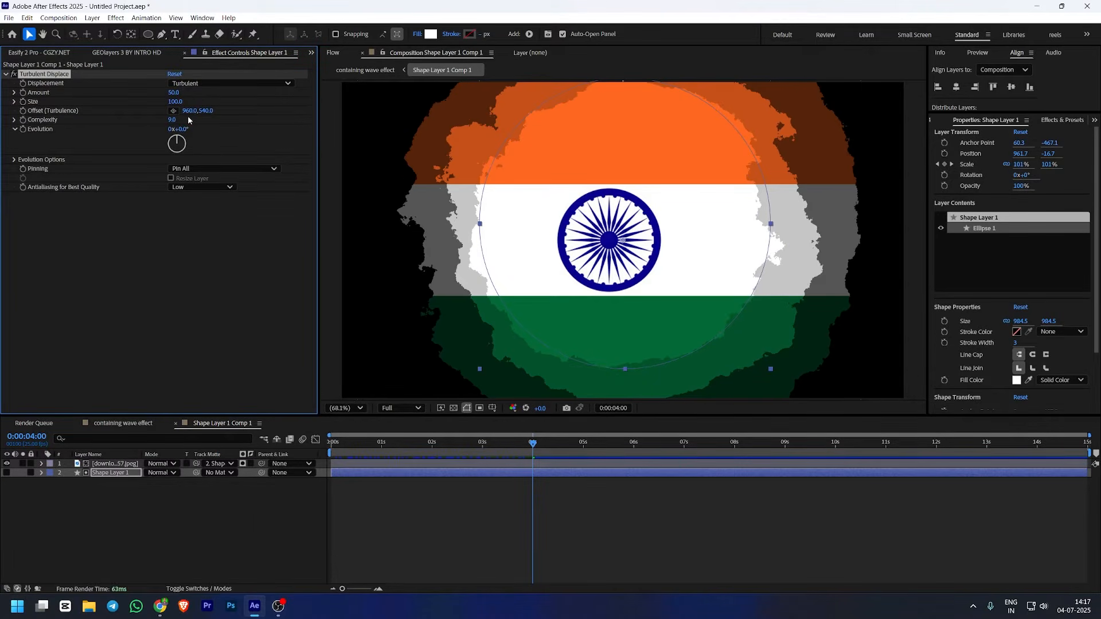
click(172, 93)
text(33)
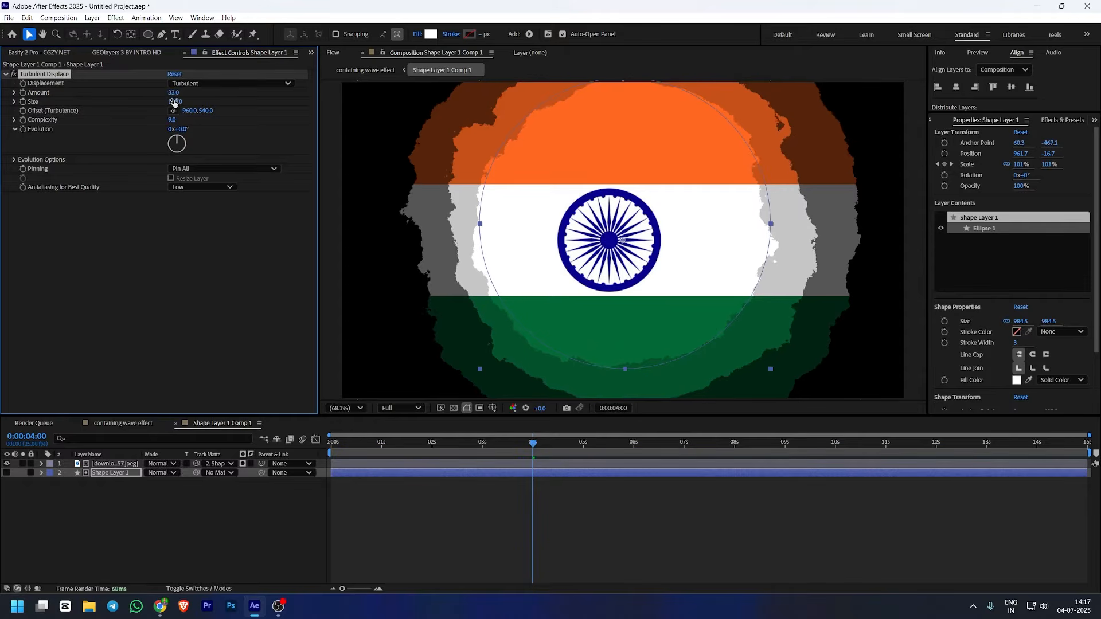
key(Return)
drag(167, 101, 164, 99)
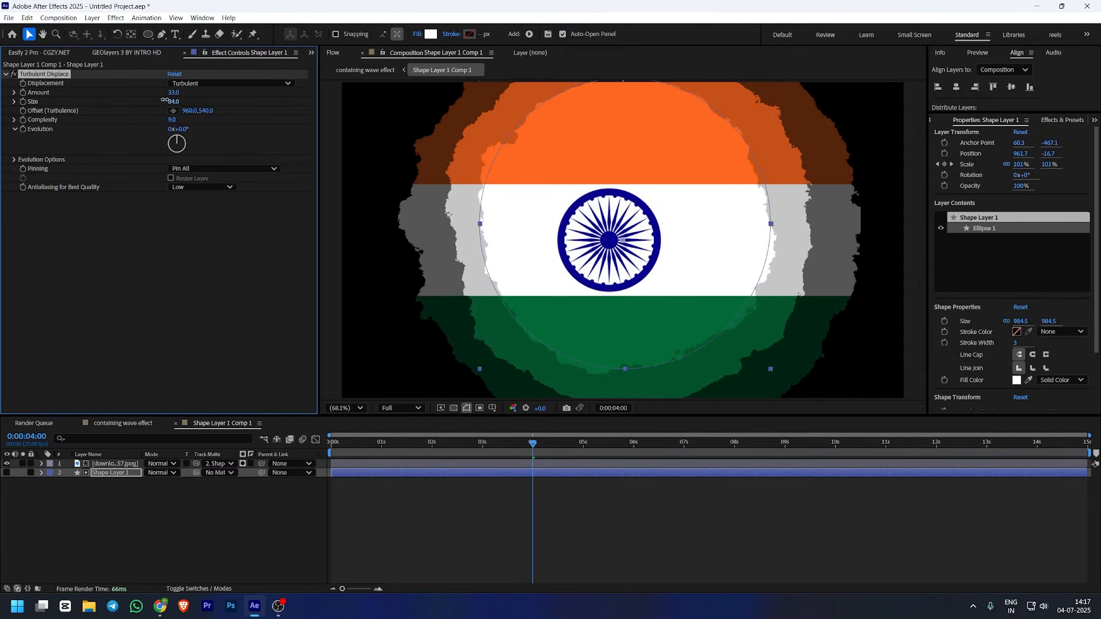
Return to the containing wave effect composition and preview the flag reveal from 0:00:00:00
click(110, 423)
drag(534, 443, 317, 439)
click(198, 525)
key(space)
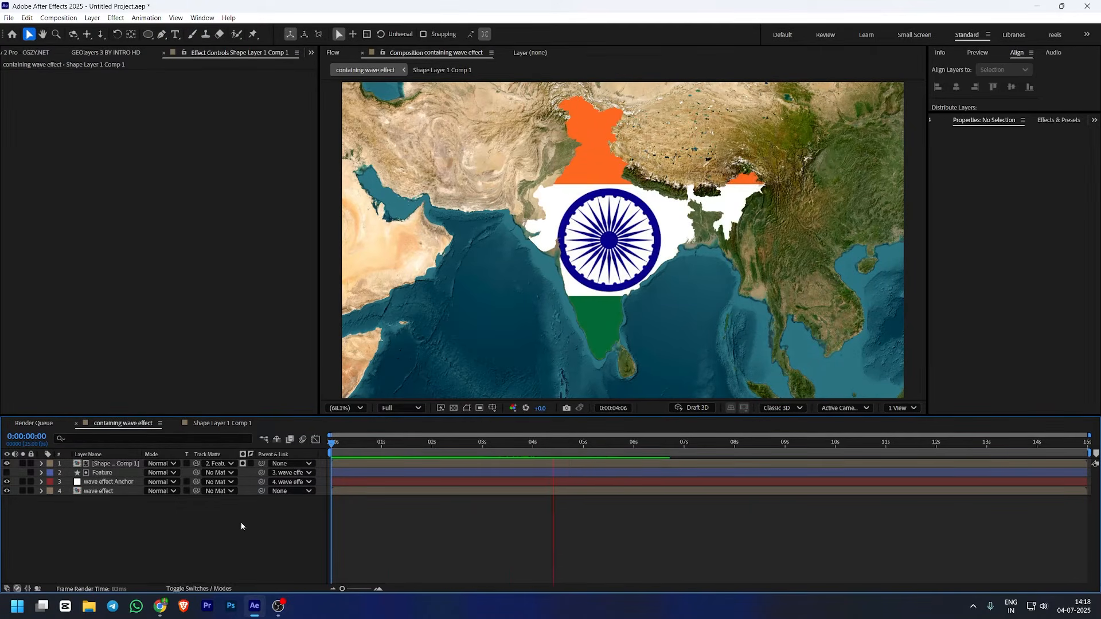
key(space)
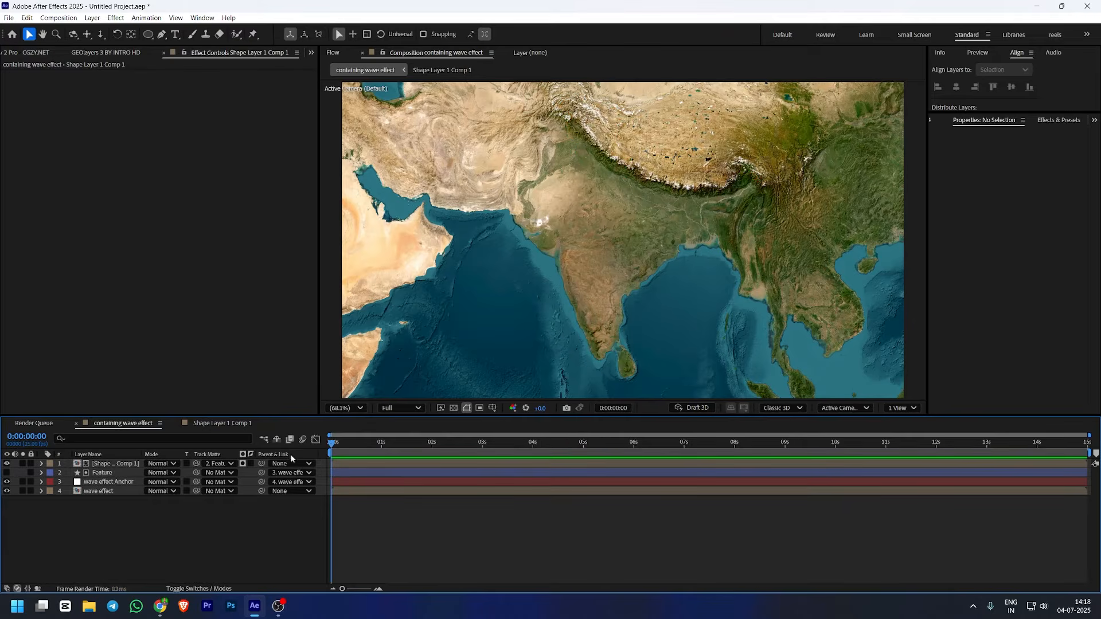
Apply the Tint effect to the wave effect map layer and map white to the grey A8A8A8
click(123, 490)
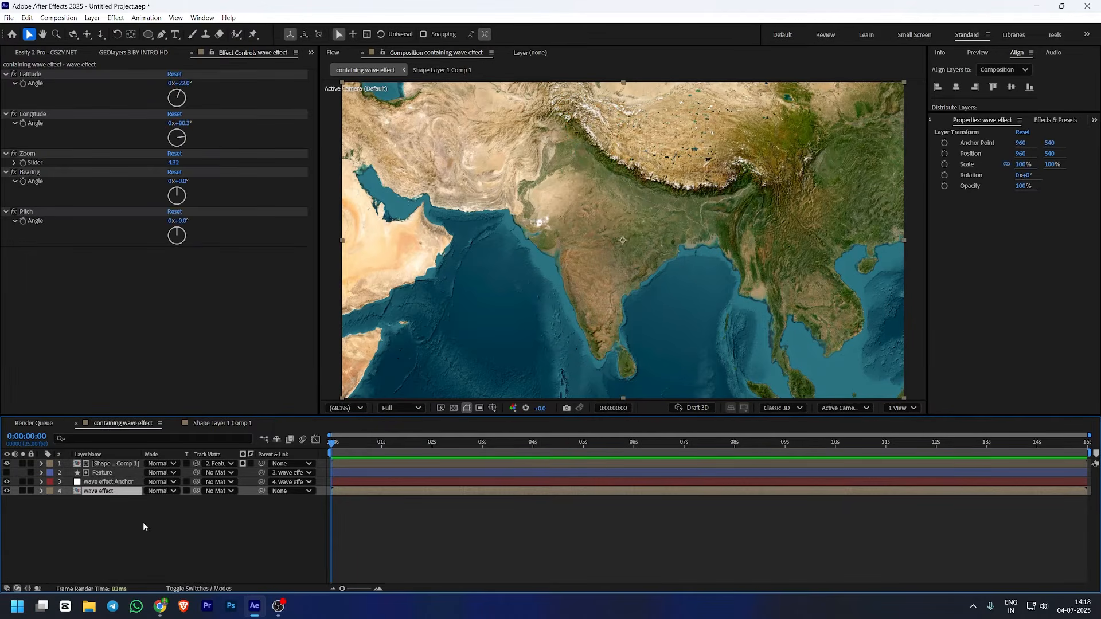
key(ctrl+space)
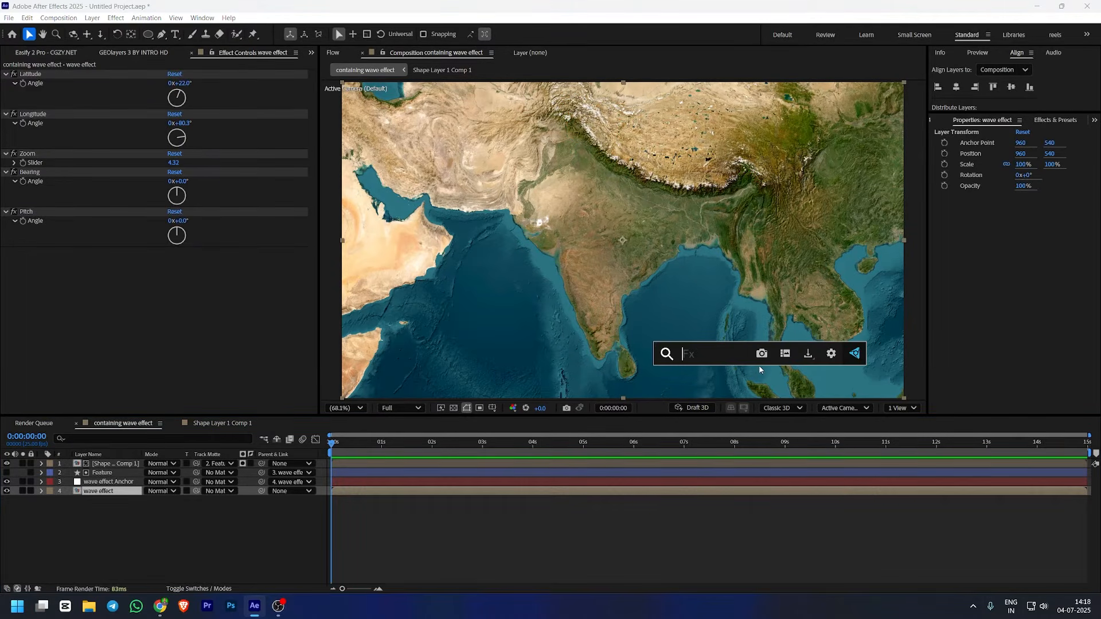
text(tint)
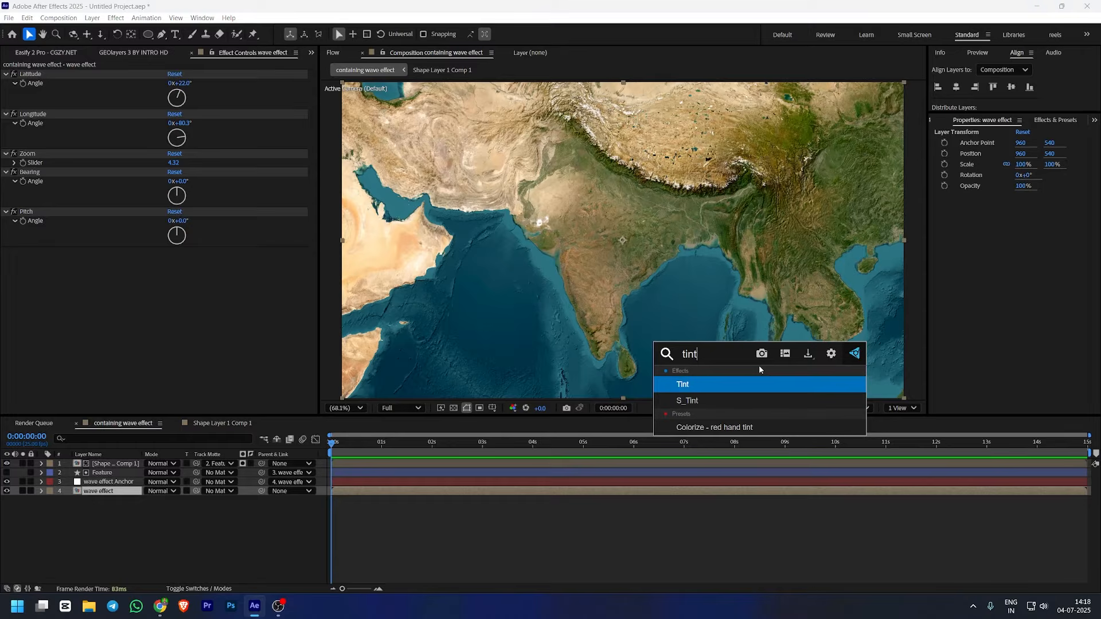
click(733, 383)
click(172, 269)
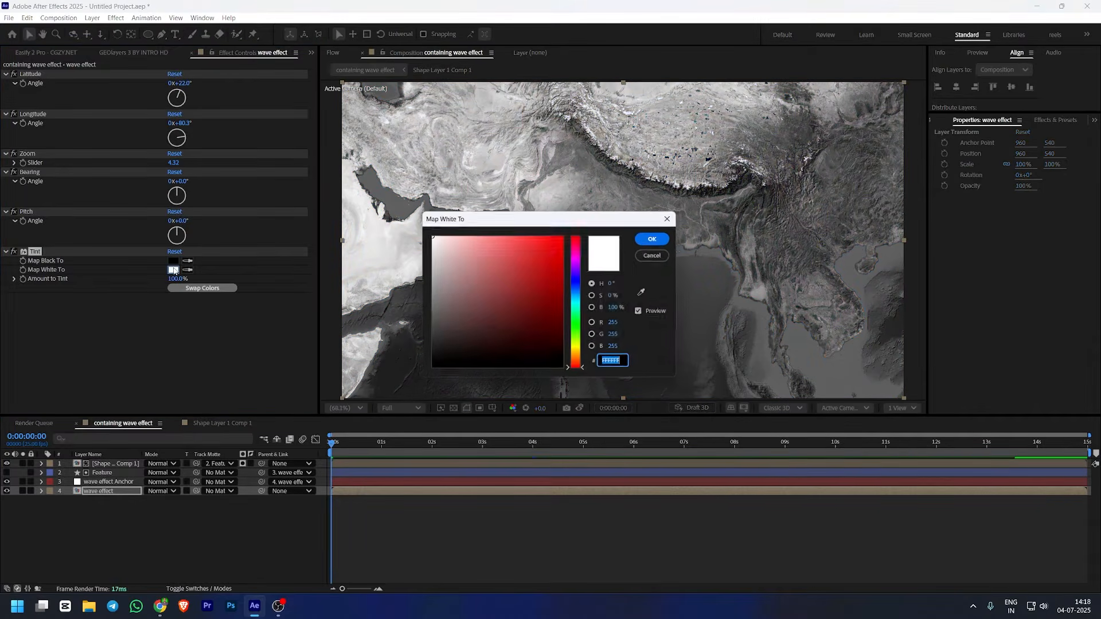
drag(464, 315, 428, 281)
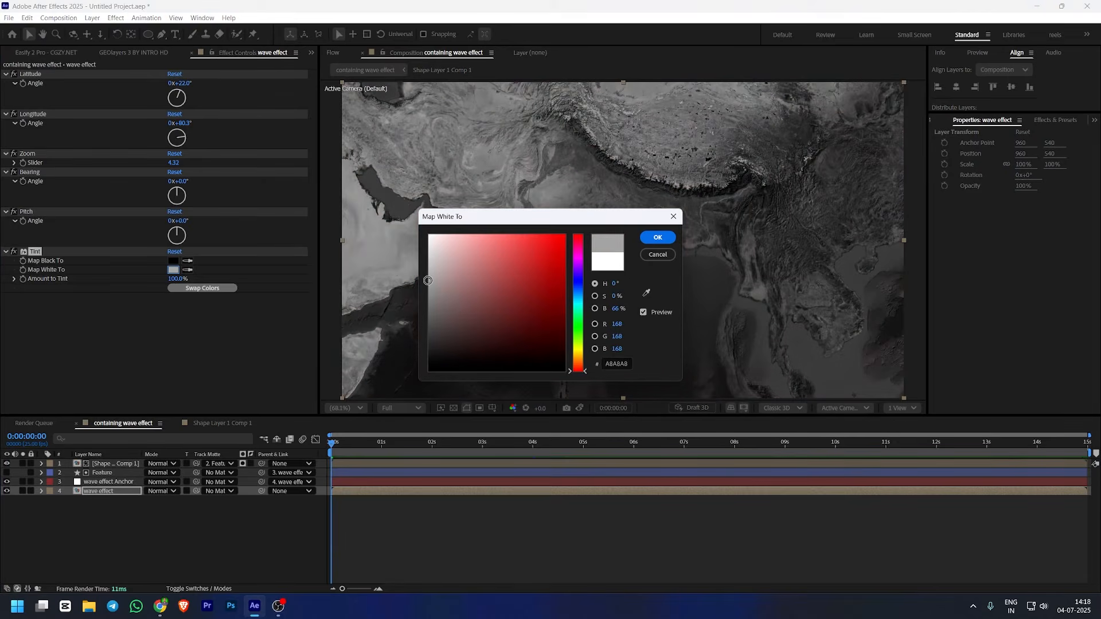
click(658, 238)
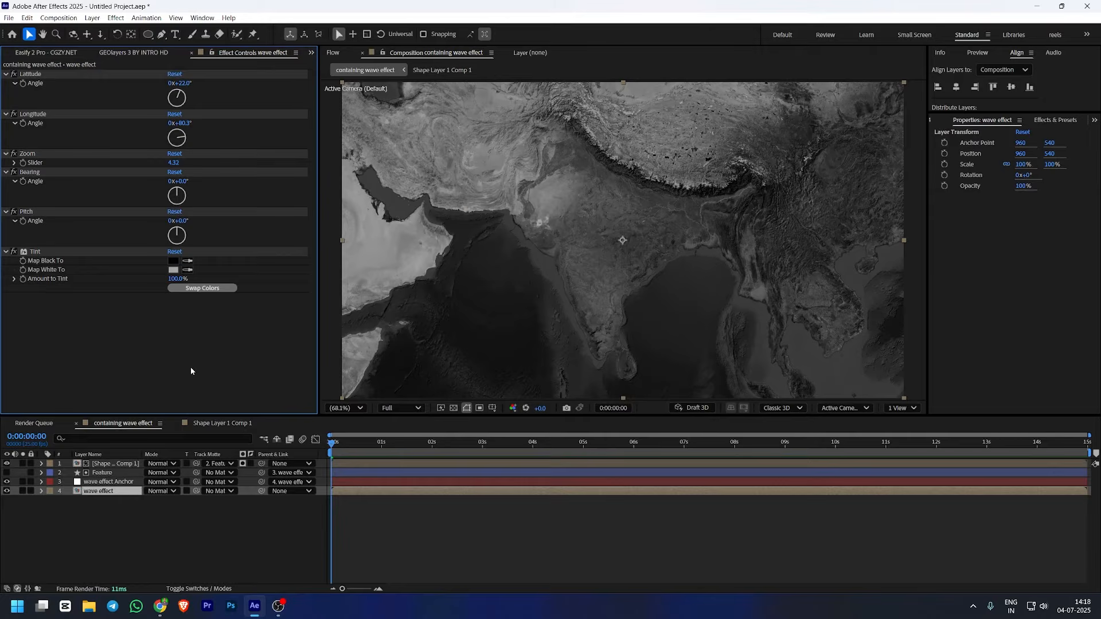
Add Brightness & Contrast to the wave effect layer and set Contrast to 26
key(ctrl+space)
text(bri)
click(182, 385)
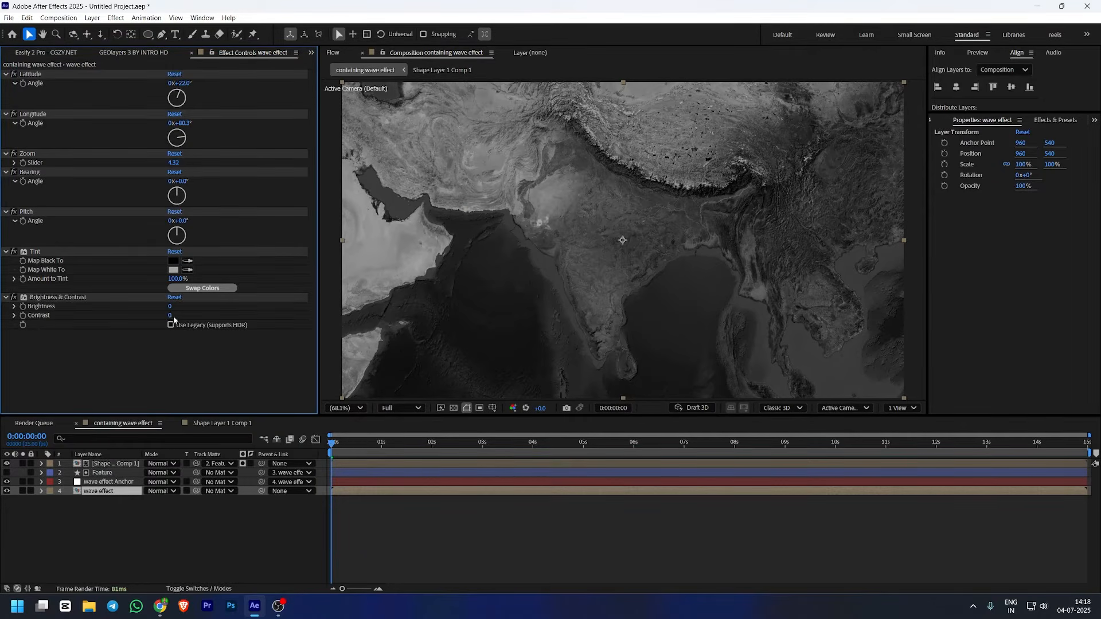
drag(171, 316, 180, 315)
right_click(112, 316)
click(81, 351)
Add CC Vignette to the wave effect layer with an Amount of 150
key(ctrl+space)
text(cc vi)
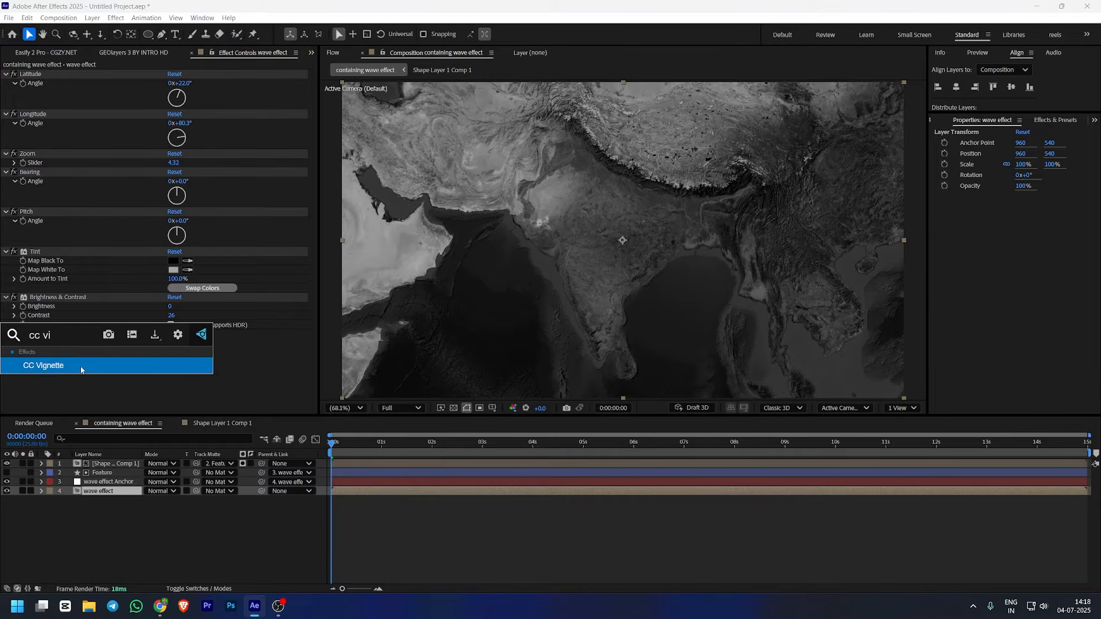
click(81, 367)
click(178, 343)
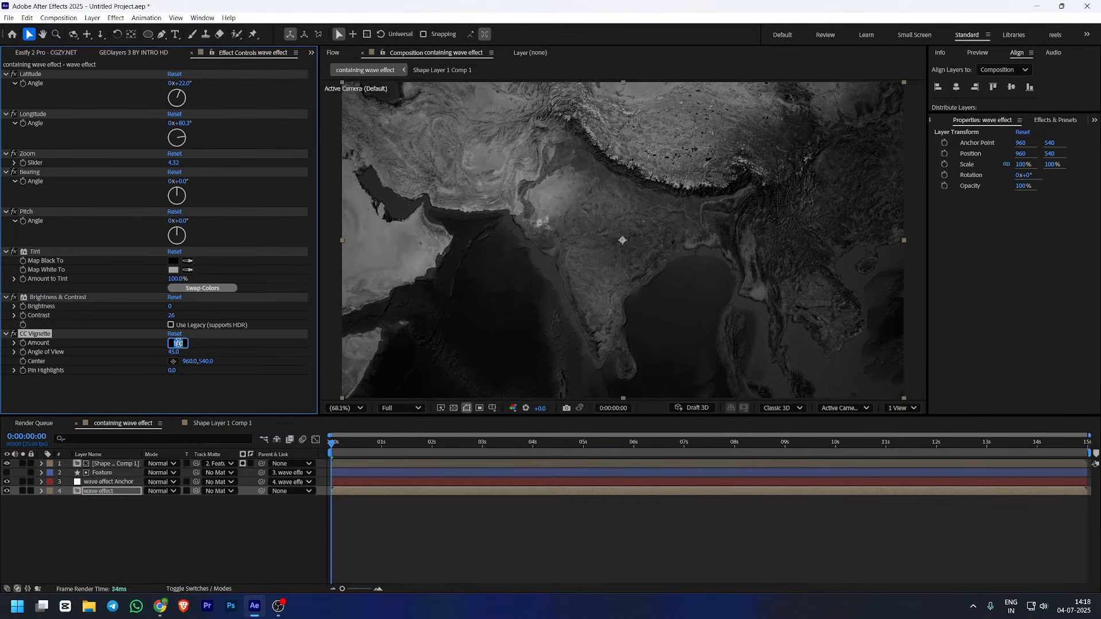
text(150)
key(Return)
click(200, 542)
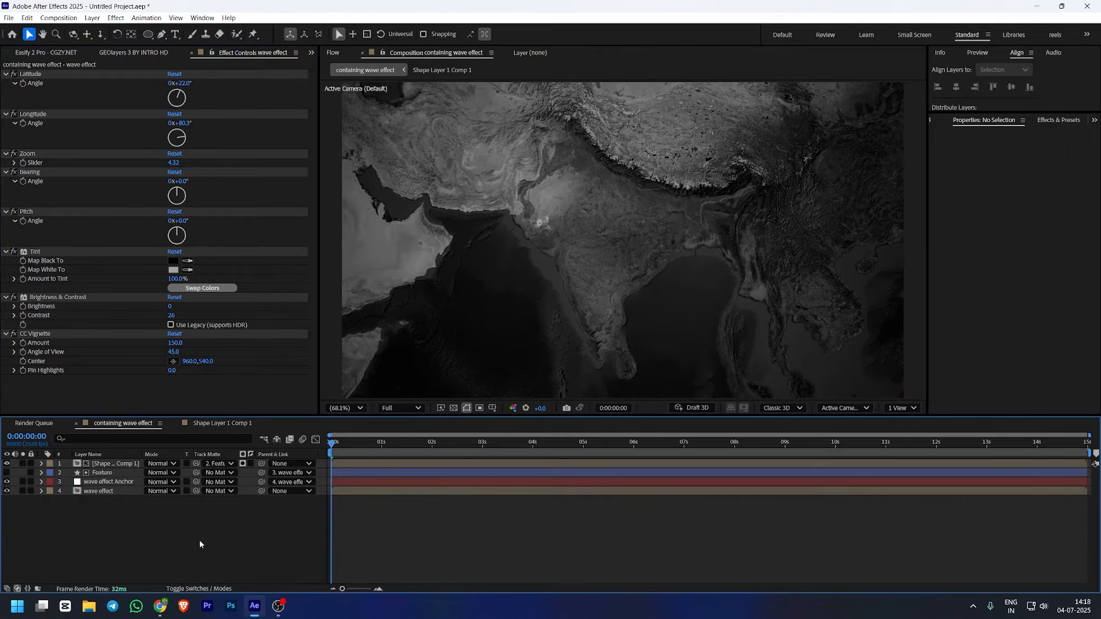
Try the Hard Light and Linear Light blending modes on Shape Layer 1 Comp 1, previewing the flag over the map
click(117, 466)
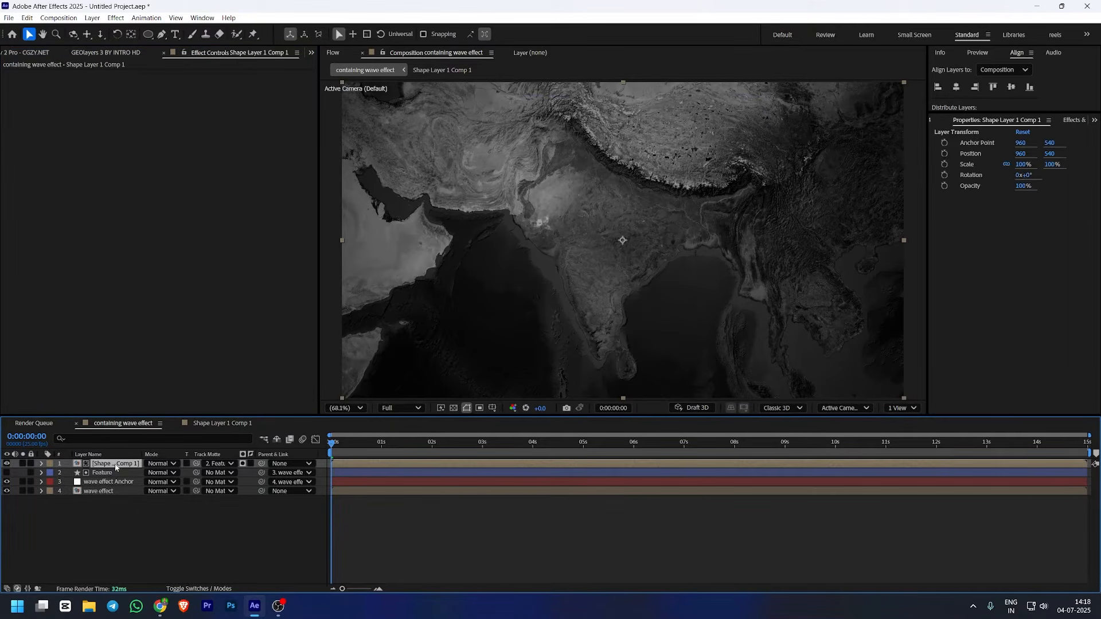
key(space)
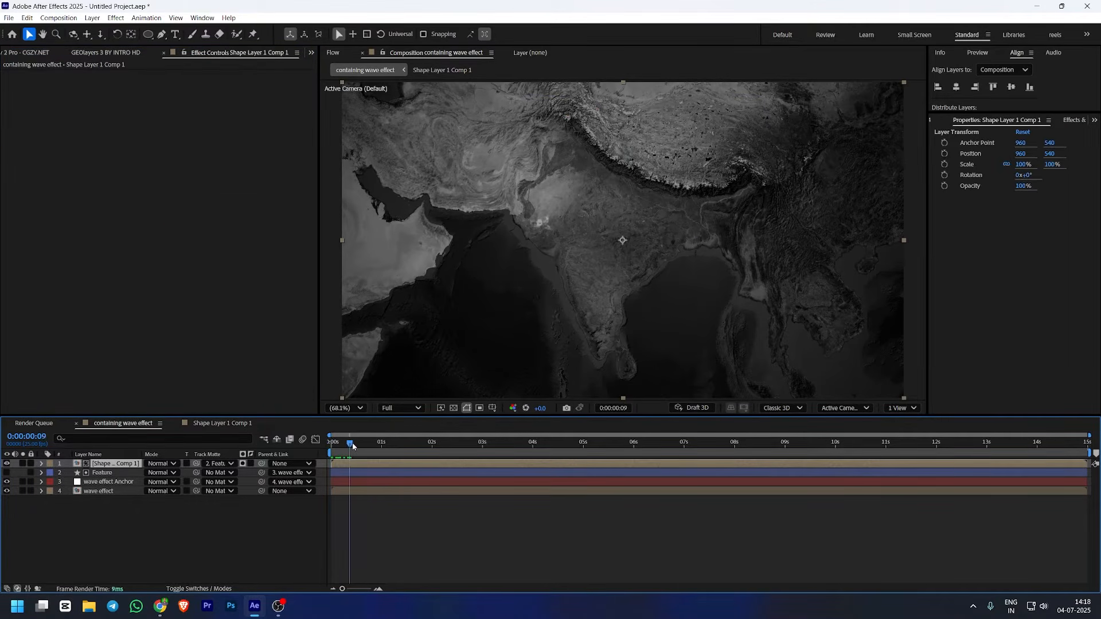
click(160, 464)
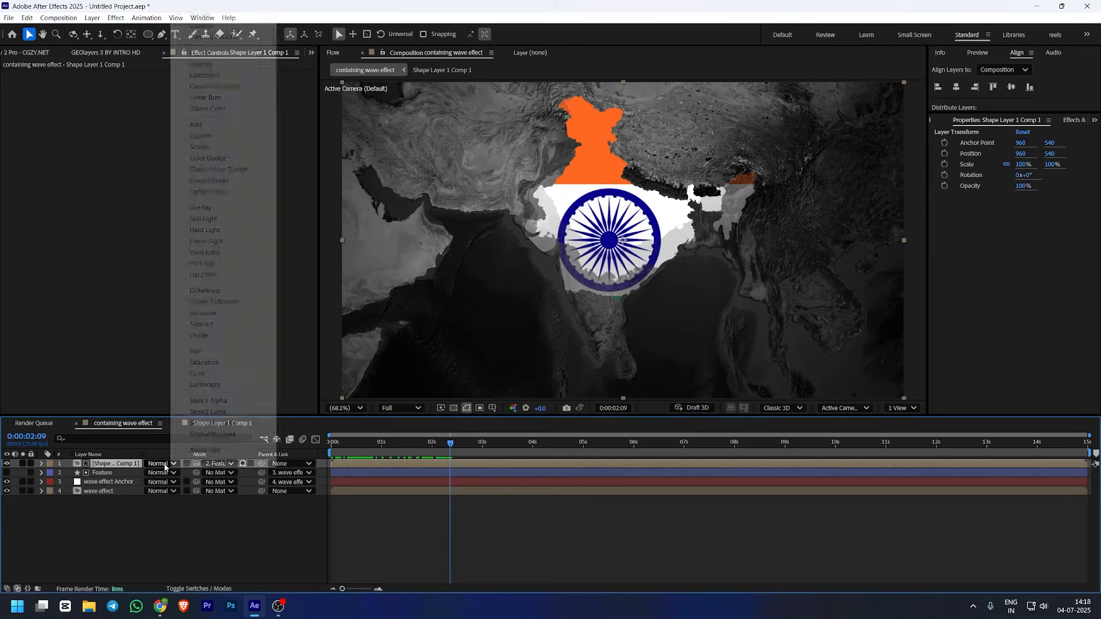
click(209, 229)
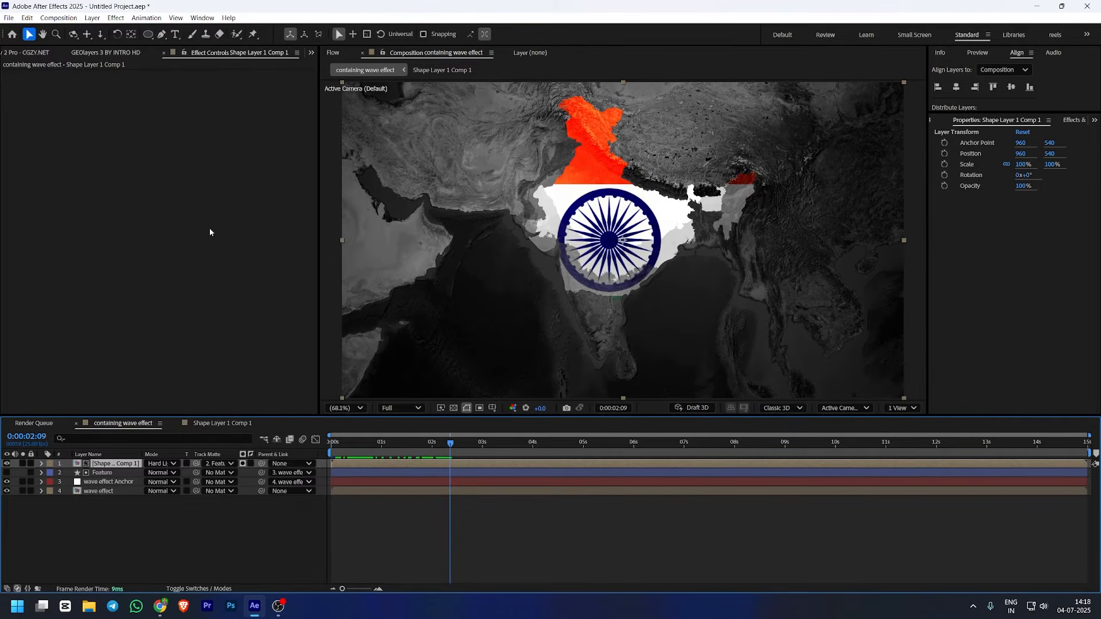
key(space)
key(space)
click(160, 463)
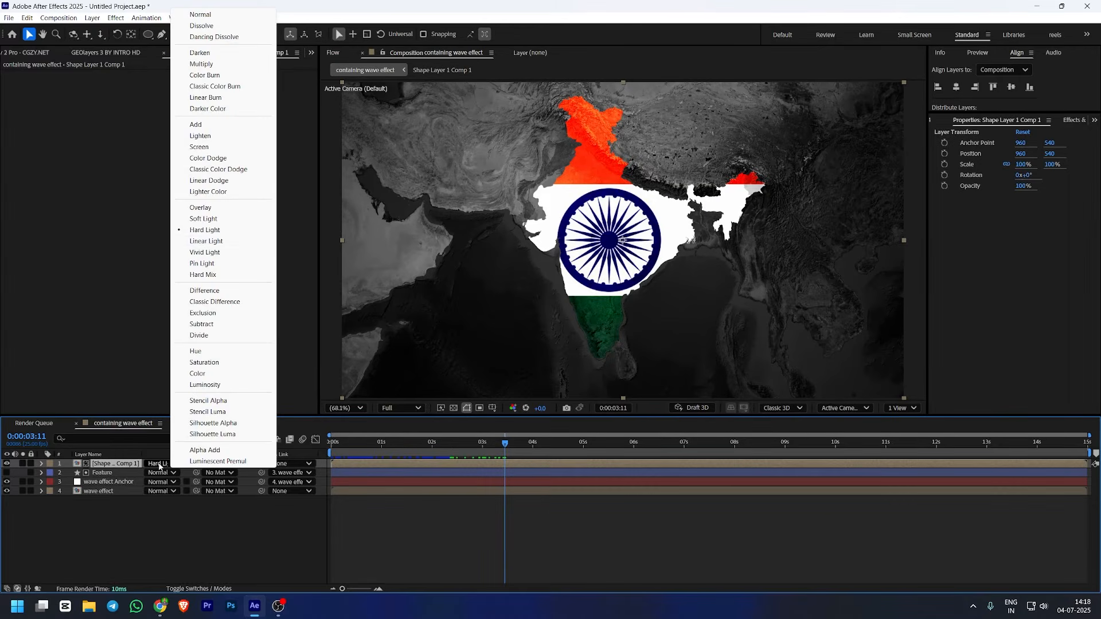
click(206, 241)
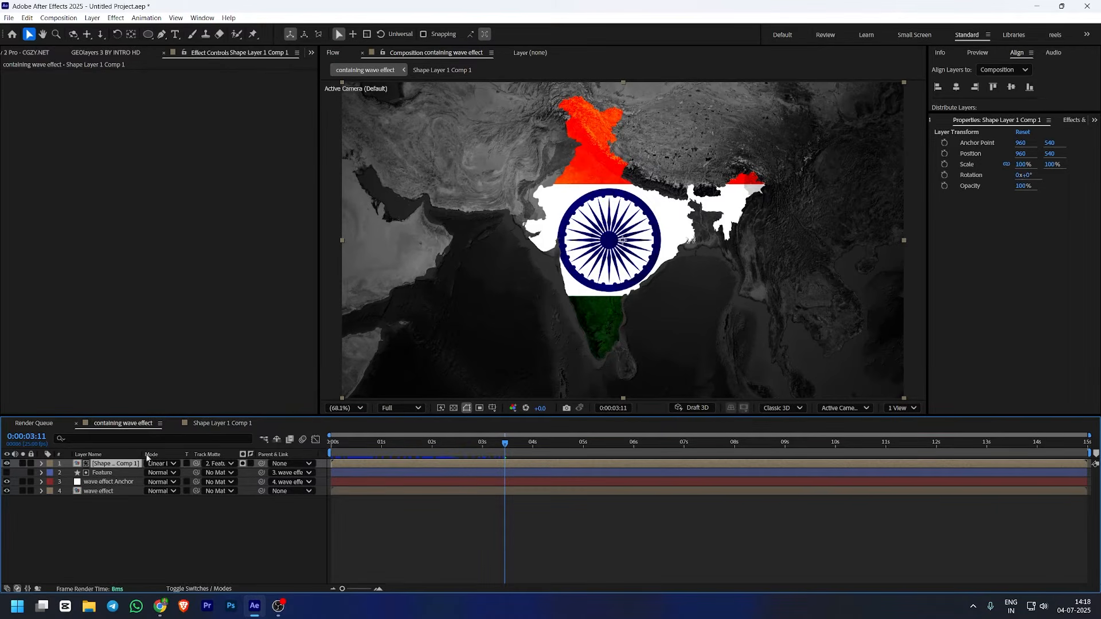
Set Shape Layer 1 Comp 1 to the Vivid Light blending mode and lower its opacity to 73%
click(162, 463)
click(220, 252)
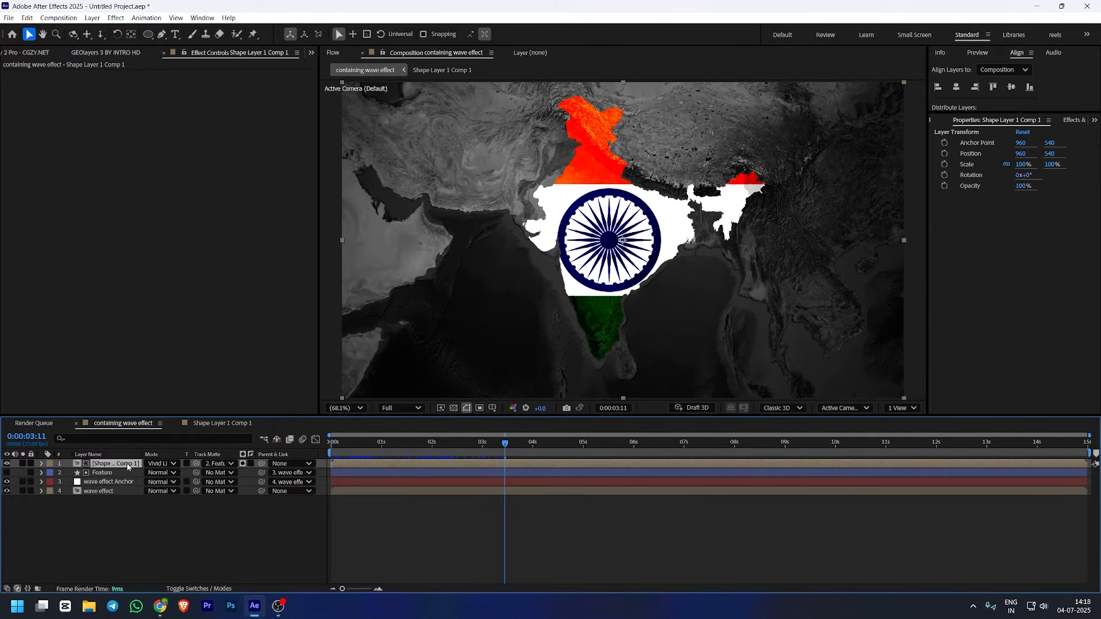
key(t)
drag(149, 473, 137, 472)
Preview the reveal from the start up to 0:00:04:01 and parent Shape Layer 1 Comp 1 to wave effect Anchor
key(Home)
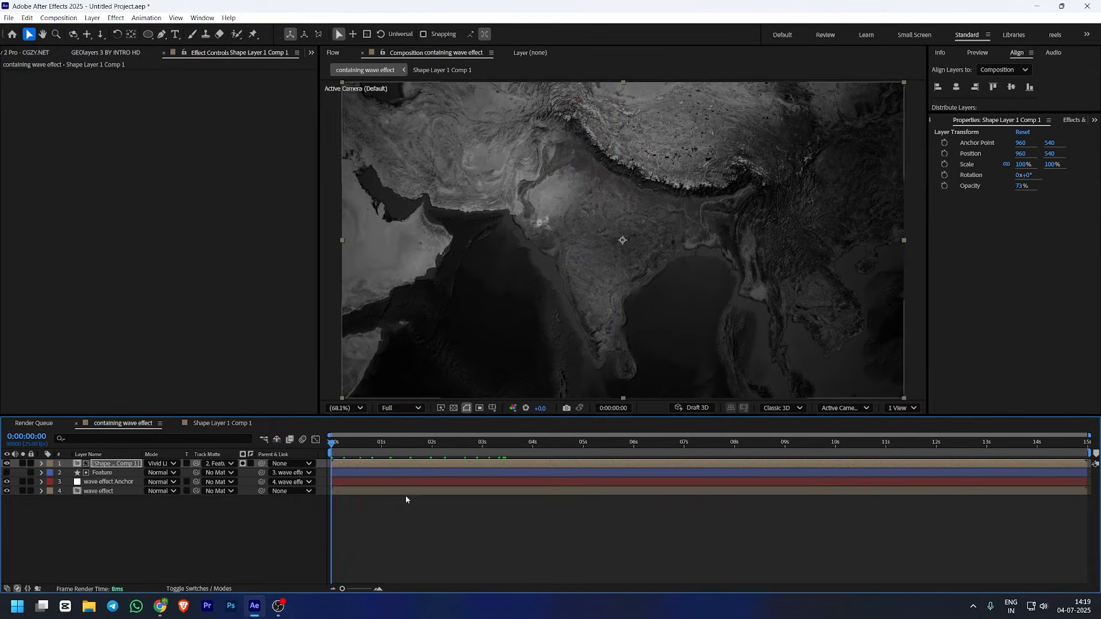
key(space)
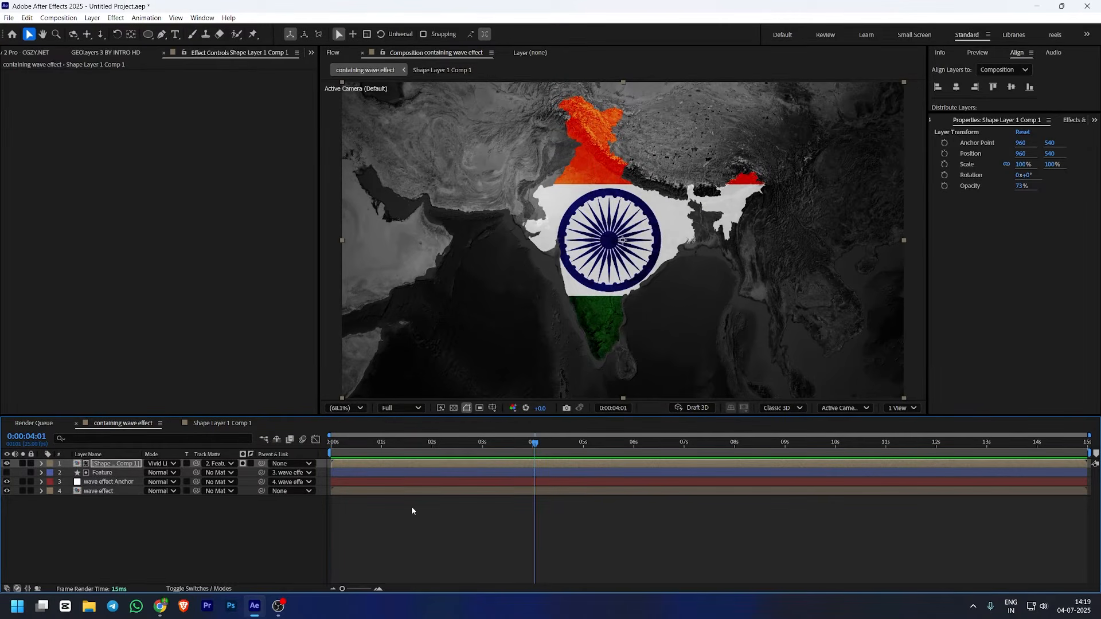
click(276, 465)
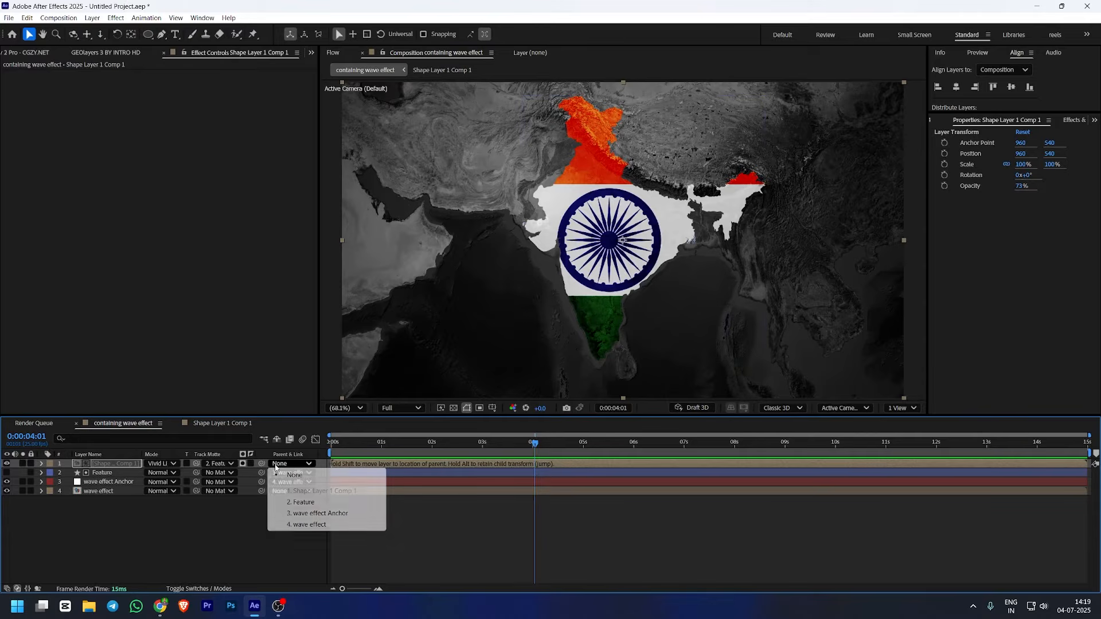
click(313, 514)
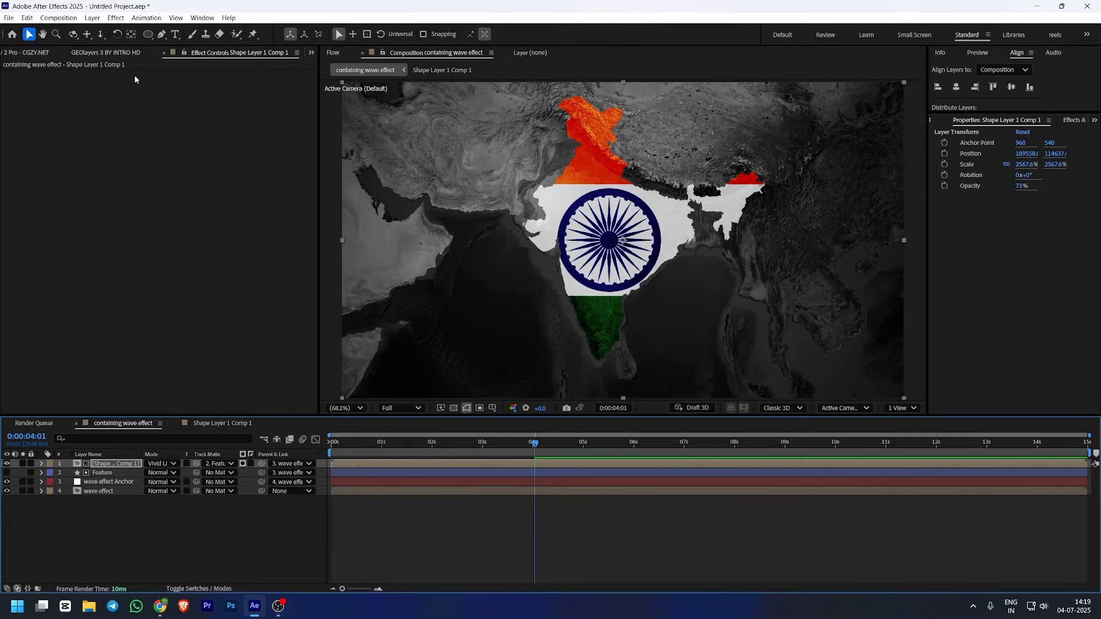
Keyframe the GEOlayers map view at the first frame, zoomed in to about 5.81 on northern India near latitude 33.8° and longitude 77.0°
click(109, 53)
drag(534, 443, 312, 444)
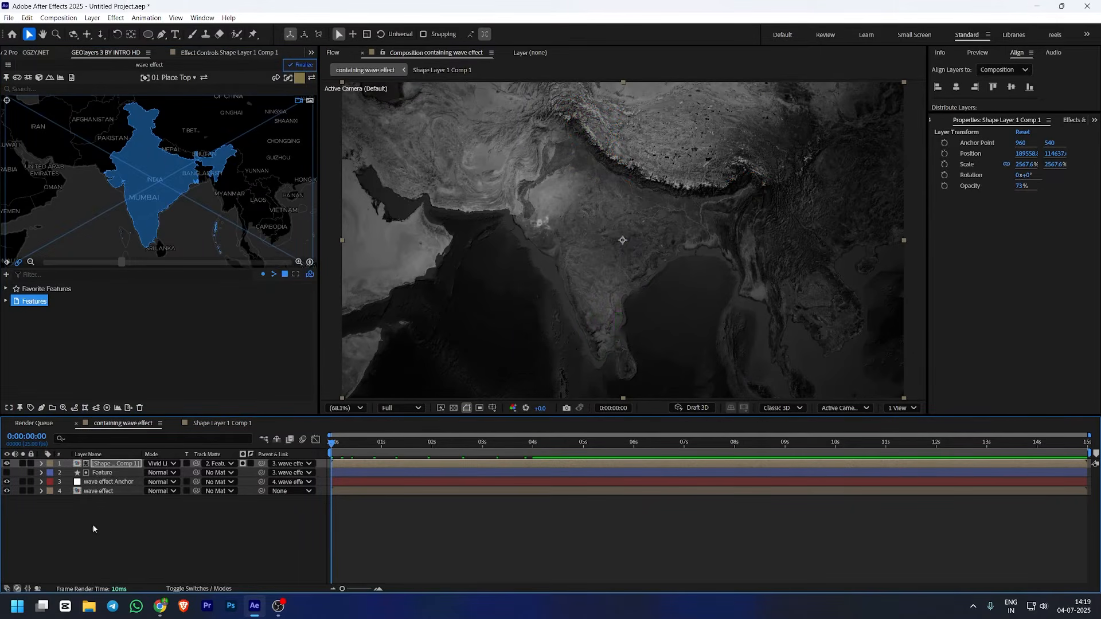
click(7, 262)
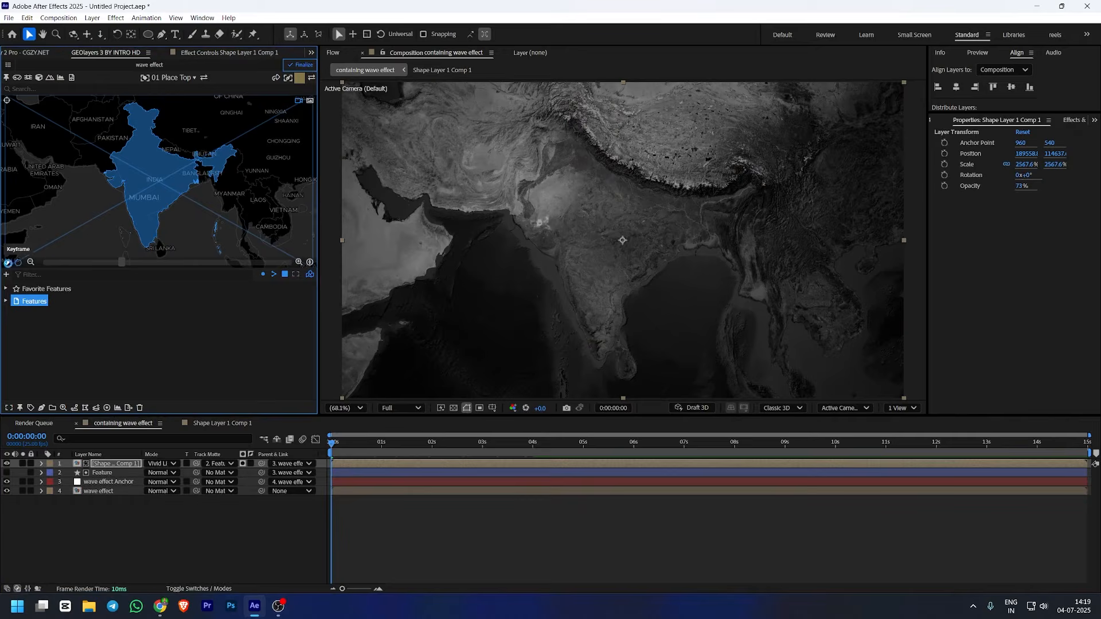
scroll(148, 202, up, 2)
scroll(169, 121, up, 3)
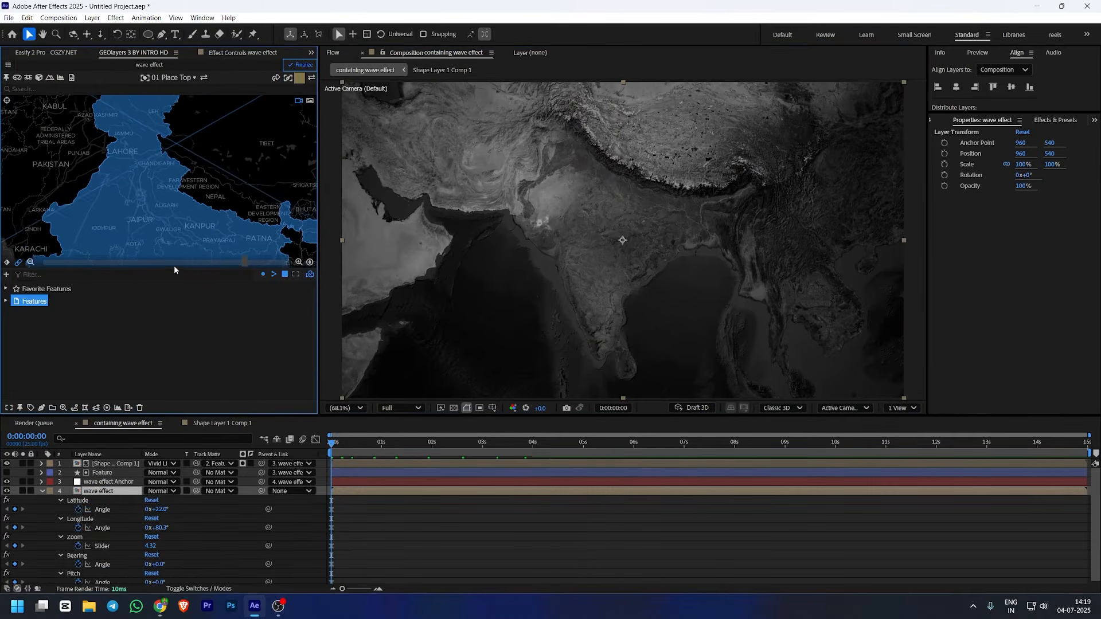
drag(162, 186, 183, 243)
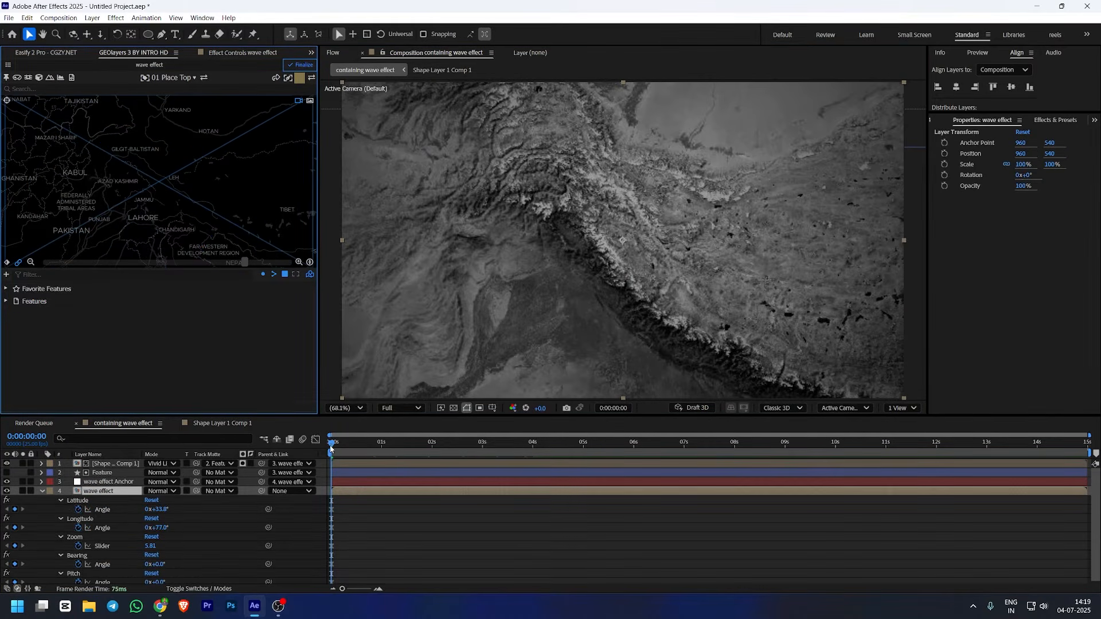
Keyframe a tilted, zoomed-out map view at 0:00:03:22, centred near latitude 14.8° and longitude 81.5°
drag(330, 448, 529, 460)
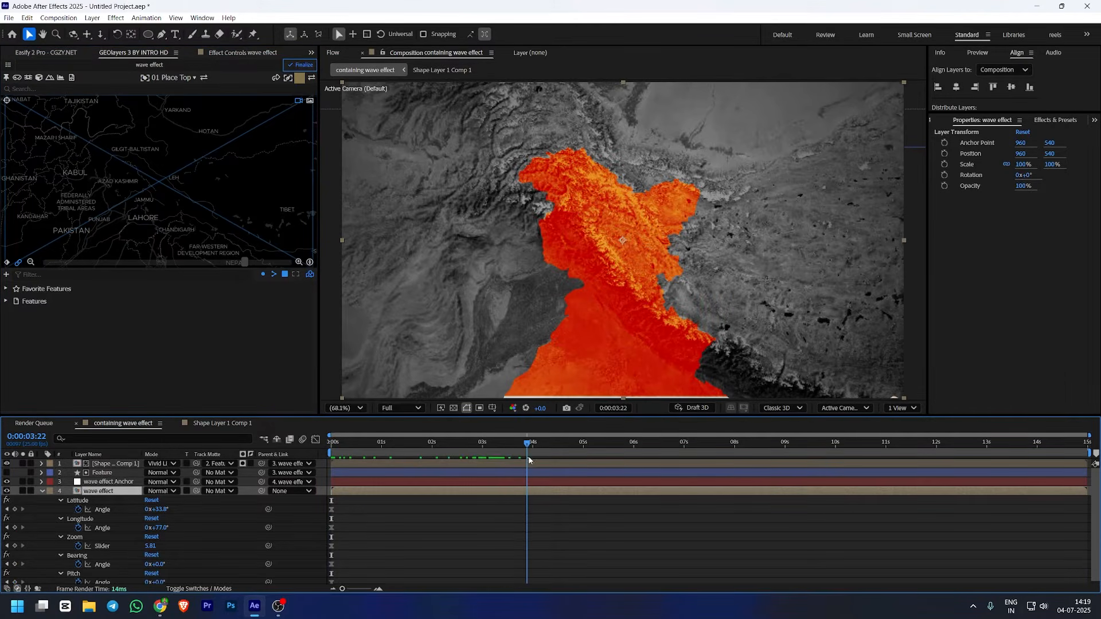
drag(227, 157, 177, 179)
scroll(196, 190, down, 3)
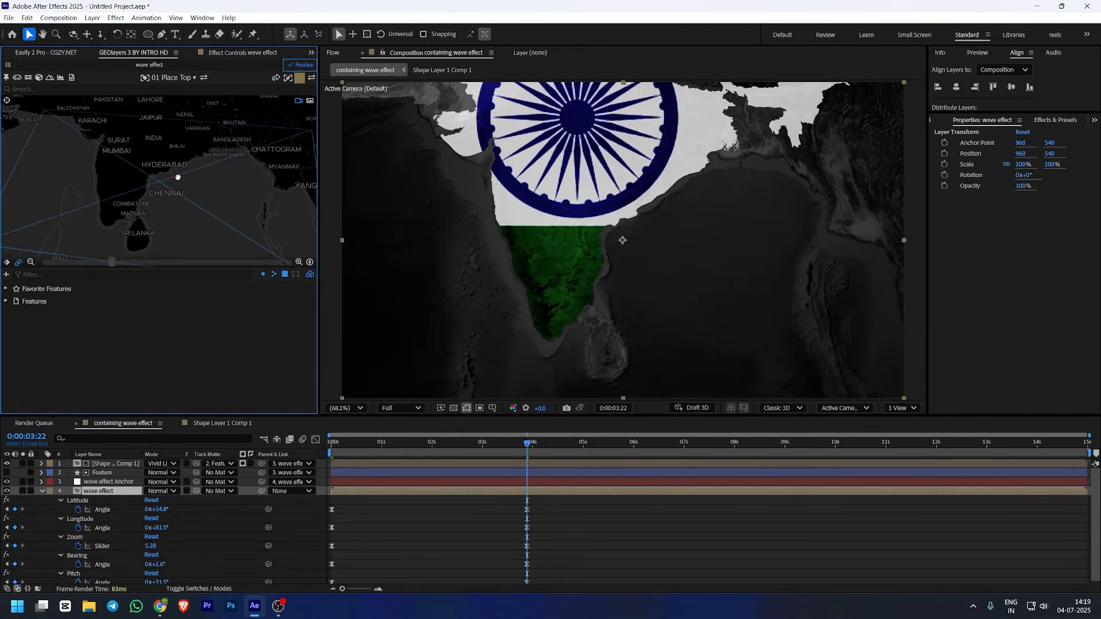
Make Shape Layer 1 Comp 1 a 3D layer and check its transform properties
drag(527, 442, 307, 439)
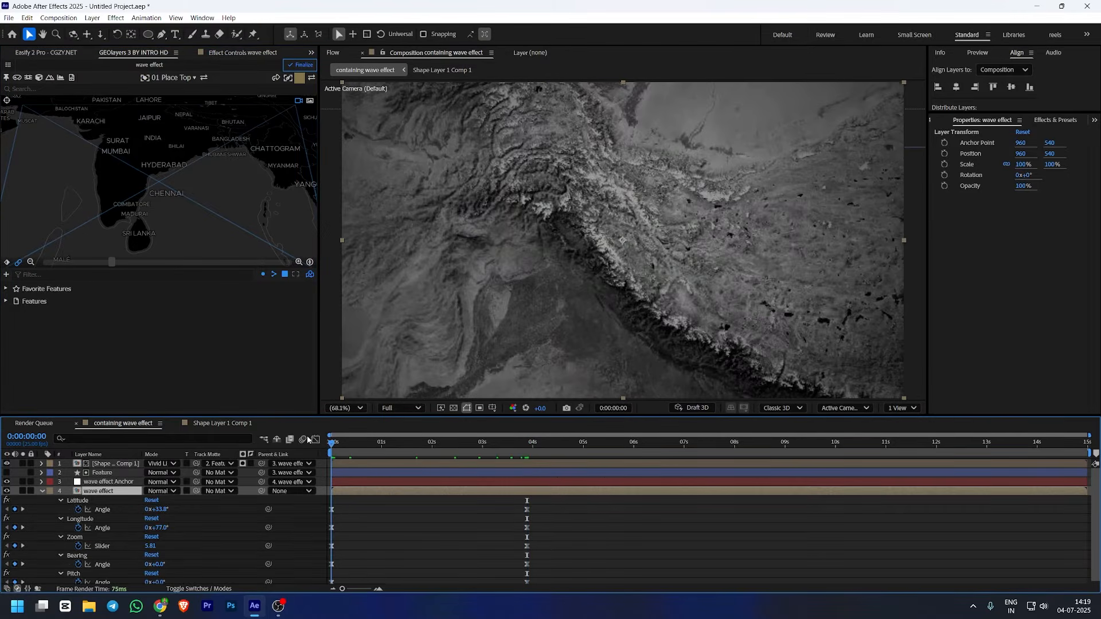
click(208, 590)
click(205, 464)
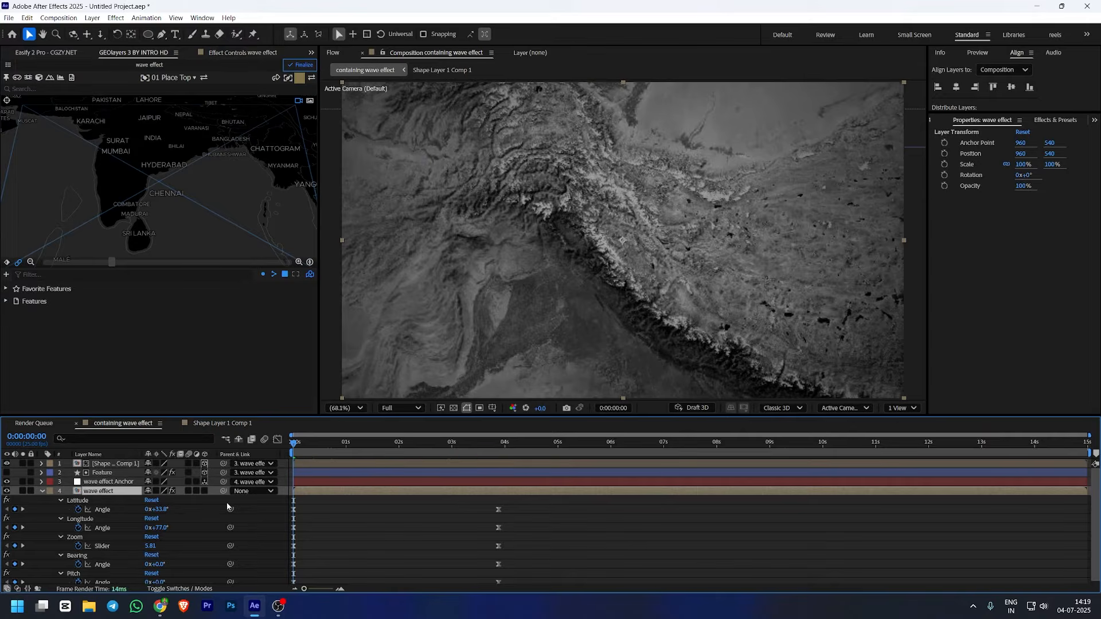
click(41, 464)
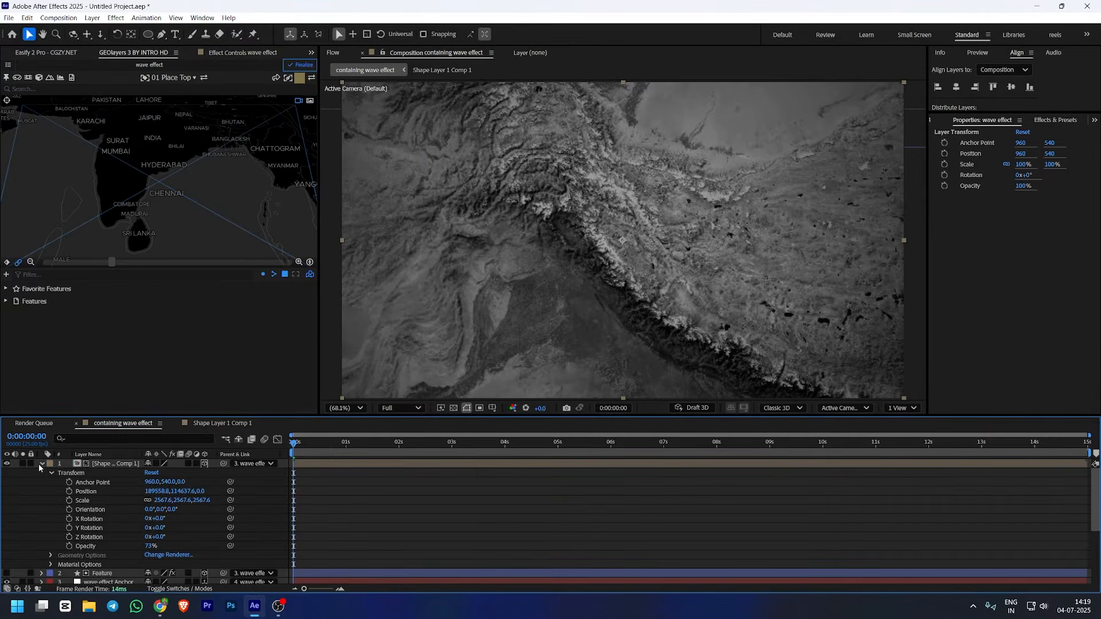
click(39, 463)
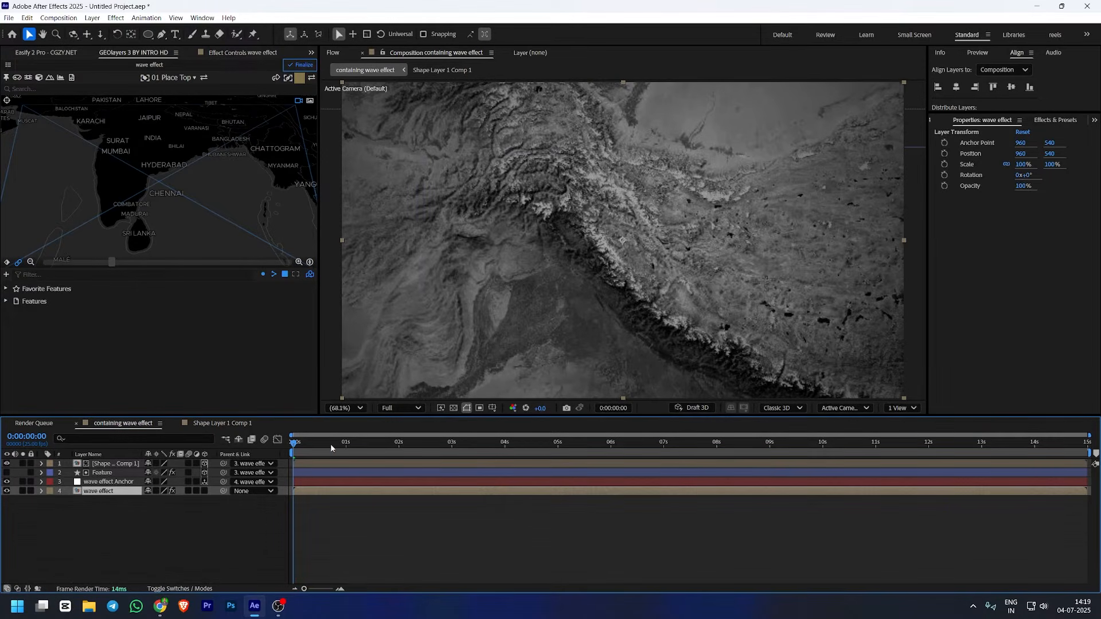
Limit the work area to the first four seconds and preview the flag reveal with the moving map view
drag(292, 447, 366, 451)
key(space)
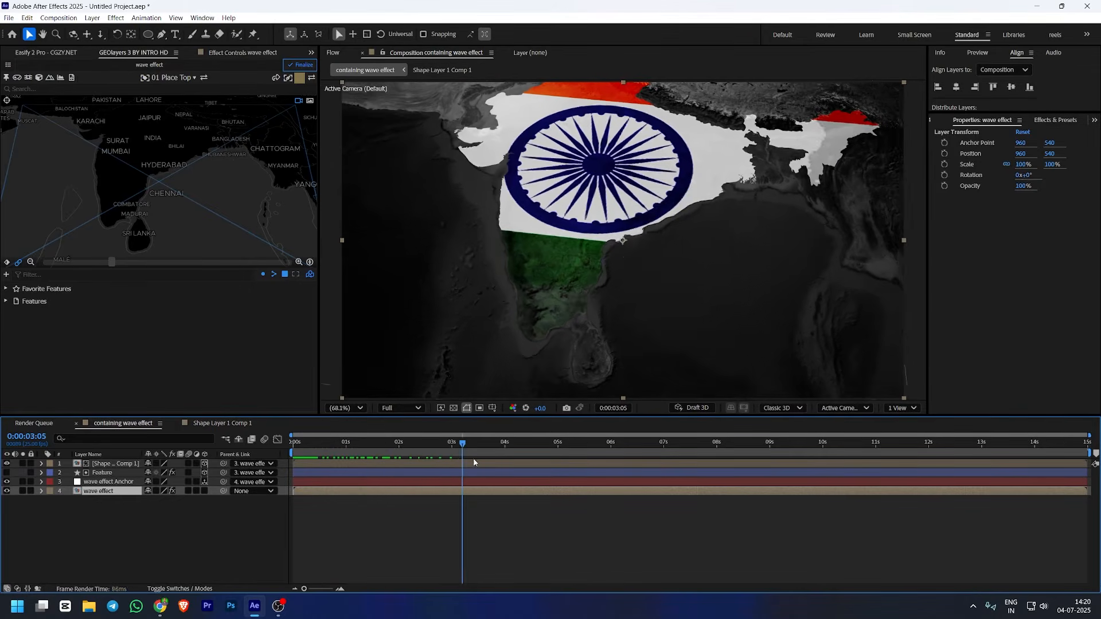
click(184, 523)
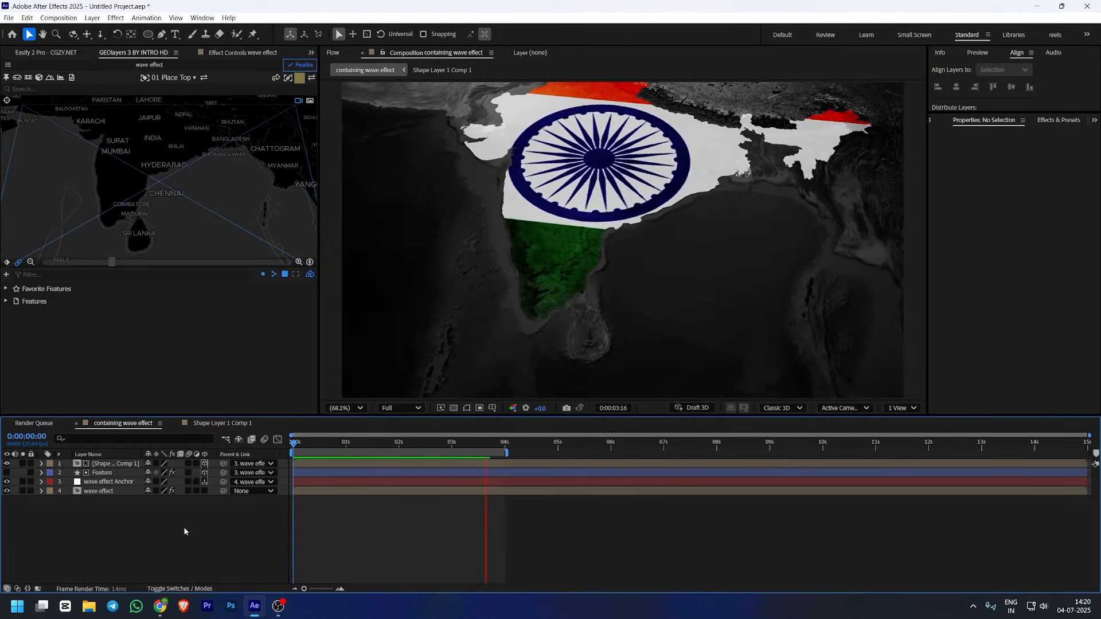
key(space)
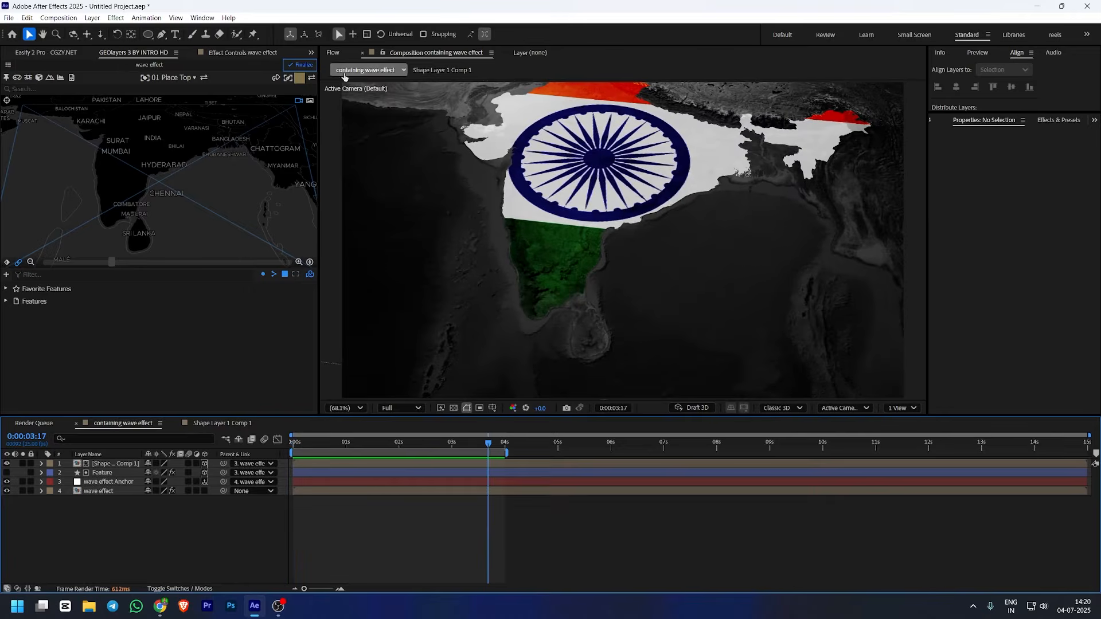
Finalize the wave effect mapcomp and play the animation from the start
click(301, 64)
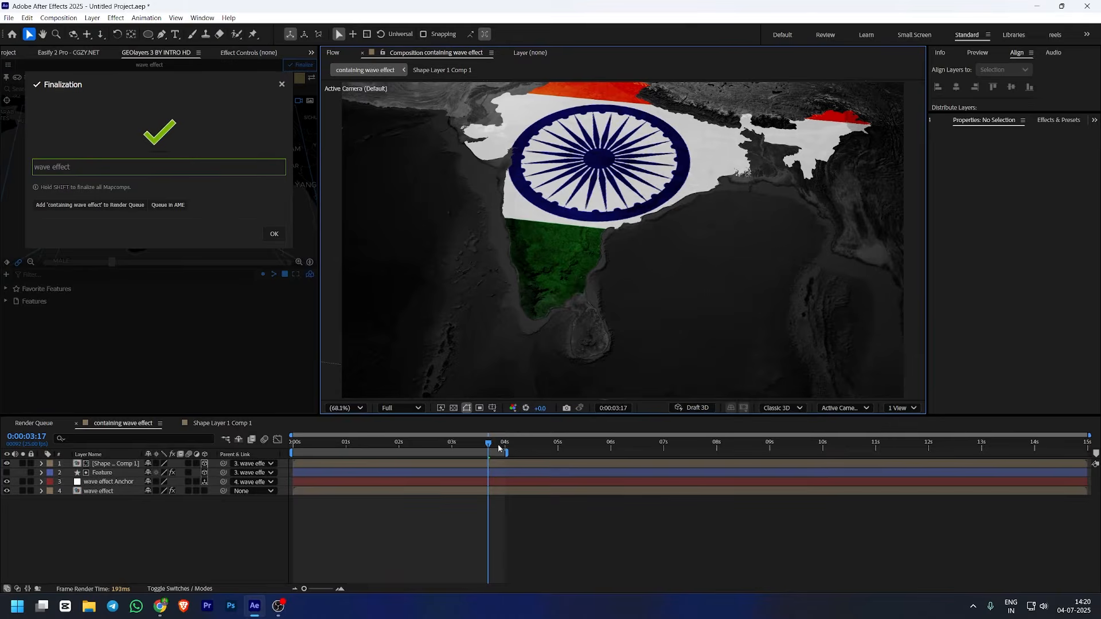
key(Home)
key(space)
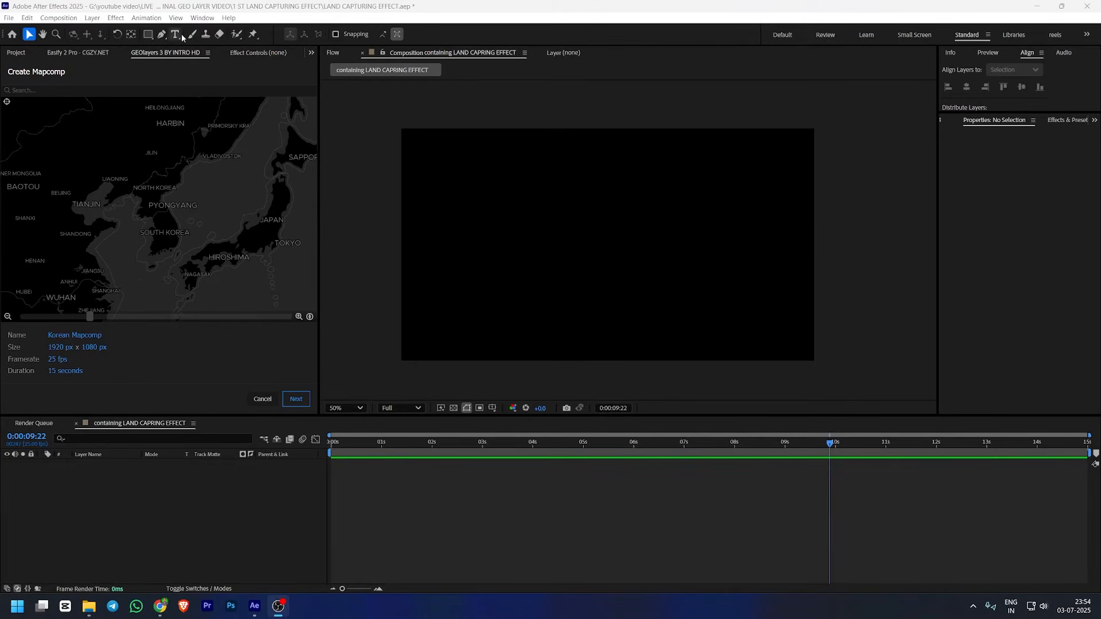
Open the GEOlayers 3 BY INTRO HD extension in the LAND CAPTURING EFFECT project
click(202, 18)
mouse_move(247, 76)
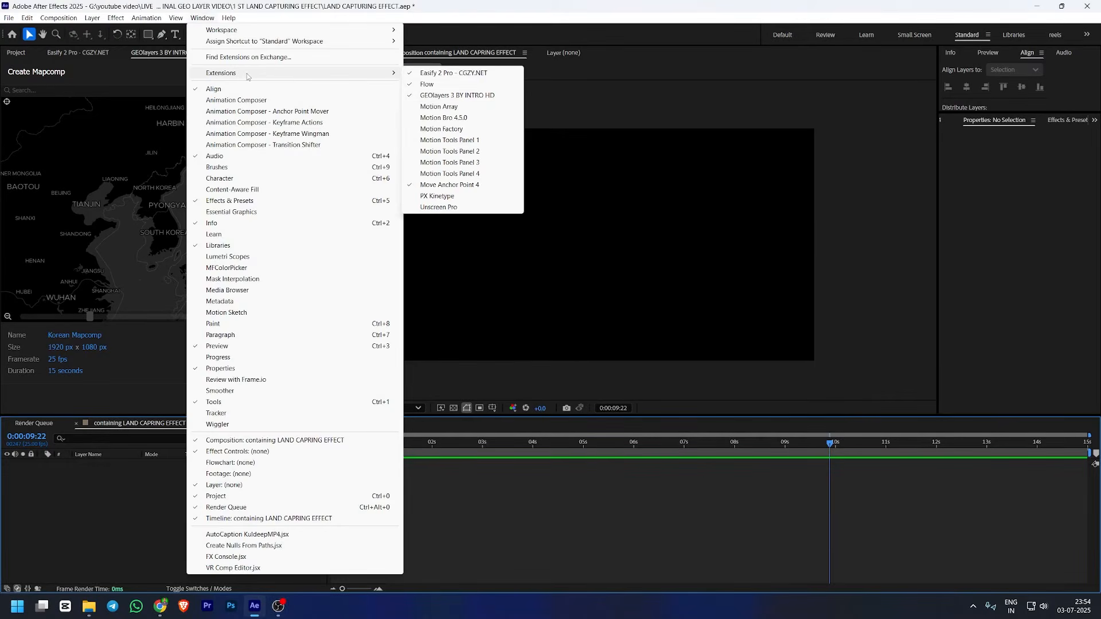
click(487, 97)
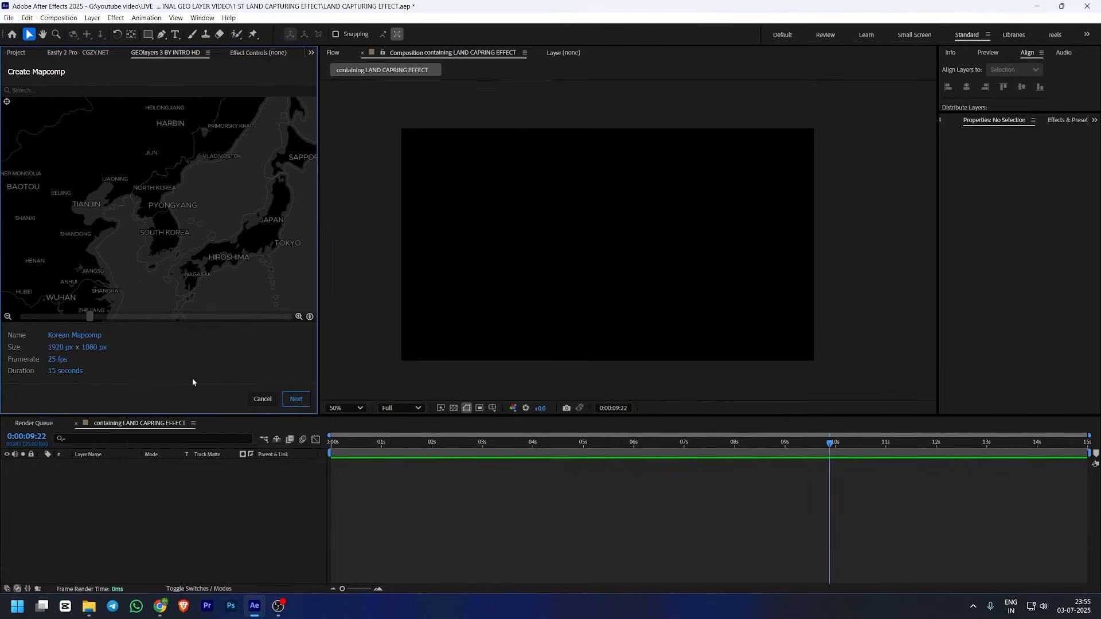
Create the 1920 x 1080 px, 25 fps, 15-second Korean Mapcomp with the World Imagery map style
click(297, 399)
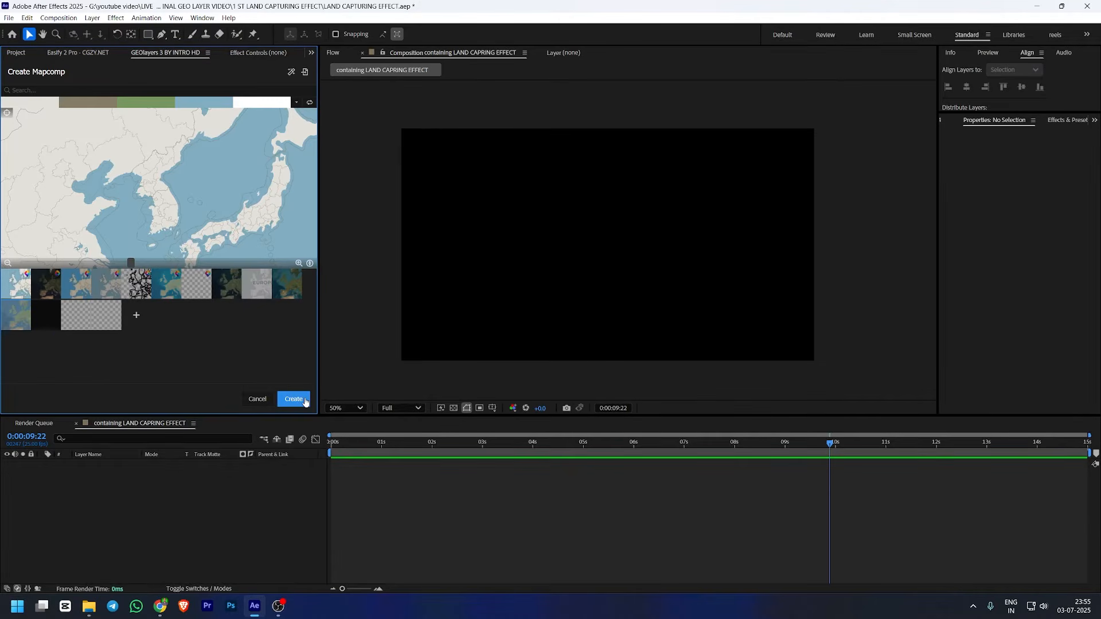
click(290, 286)
click(159, 104)
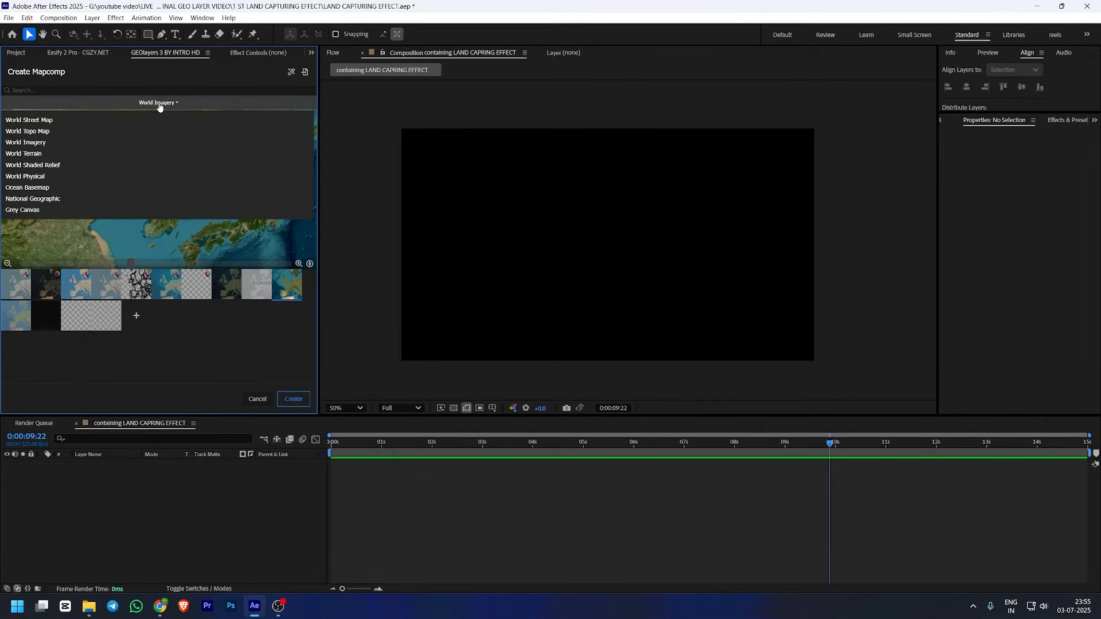
click(65, 143)
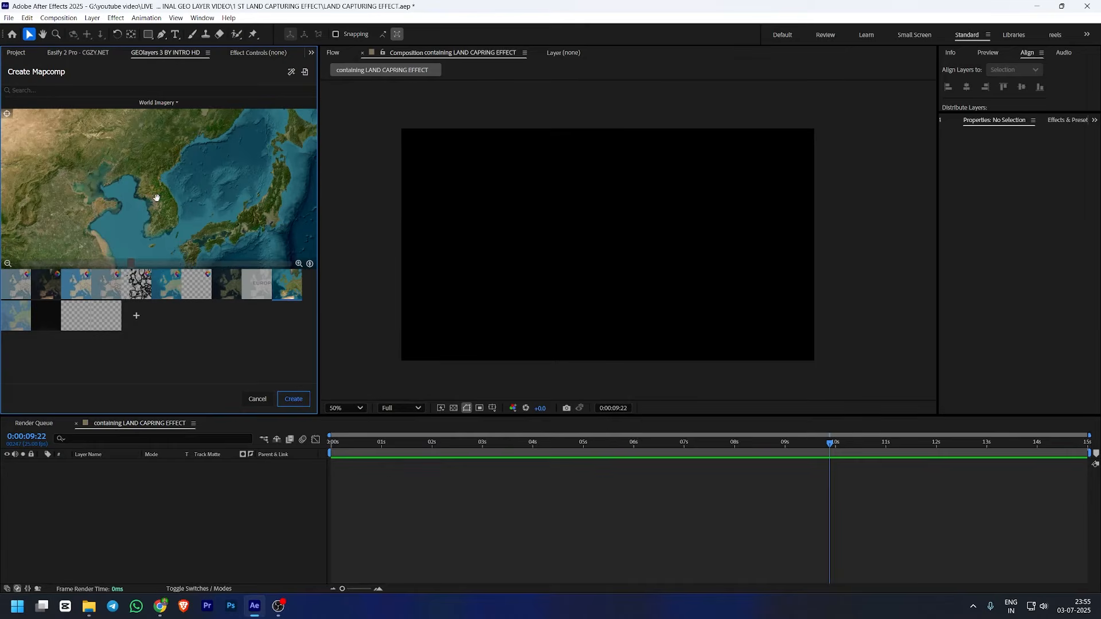
click(289, 399)
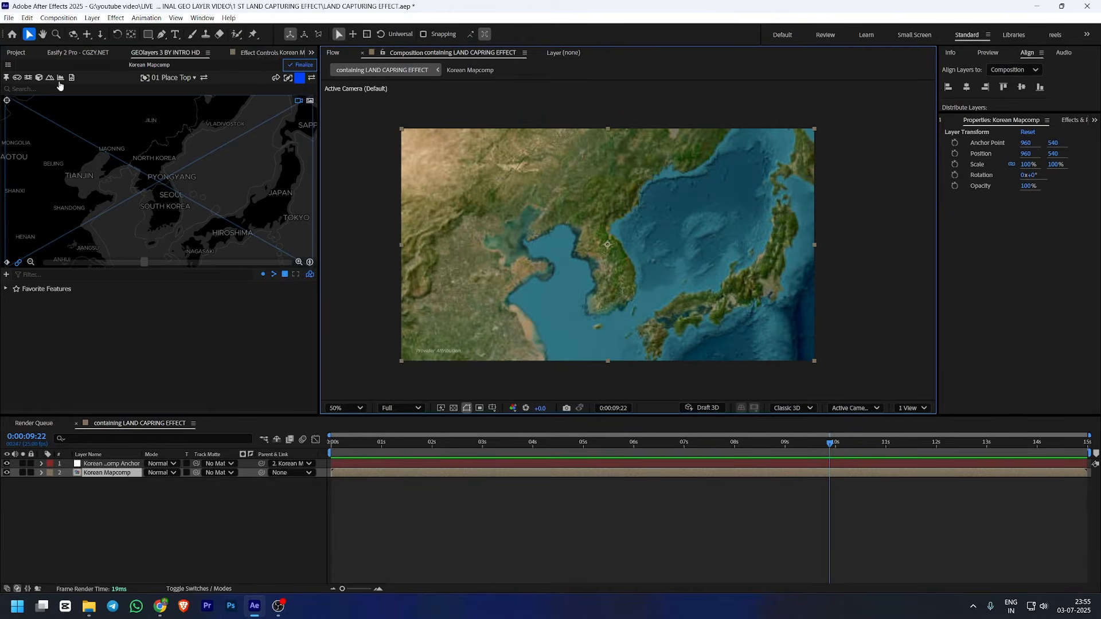
Set the Korean Mapcomp's attribution to none in its settings
click(8, 65)
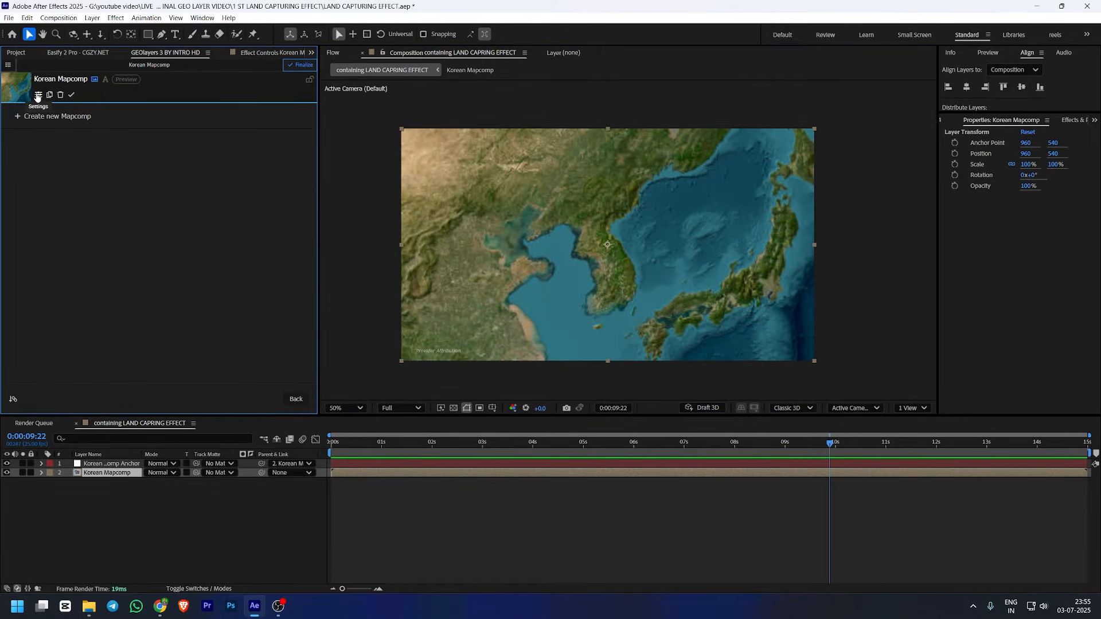
click(69, 172)
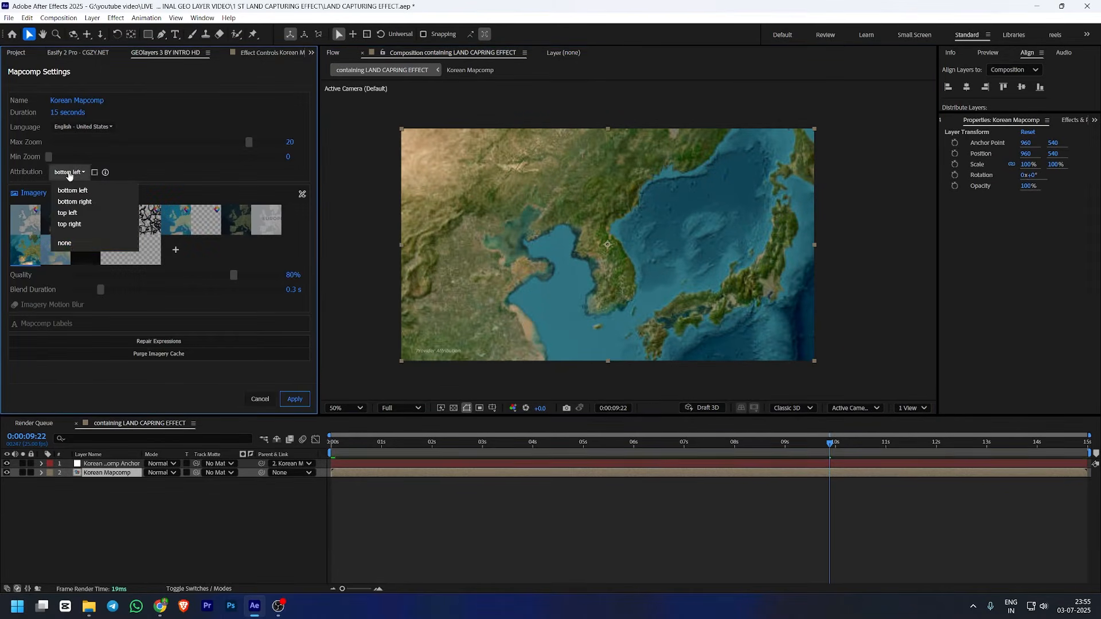
click(65, 243)
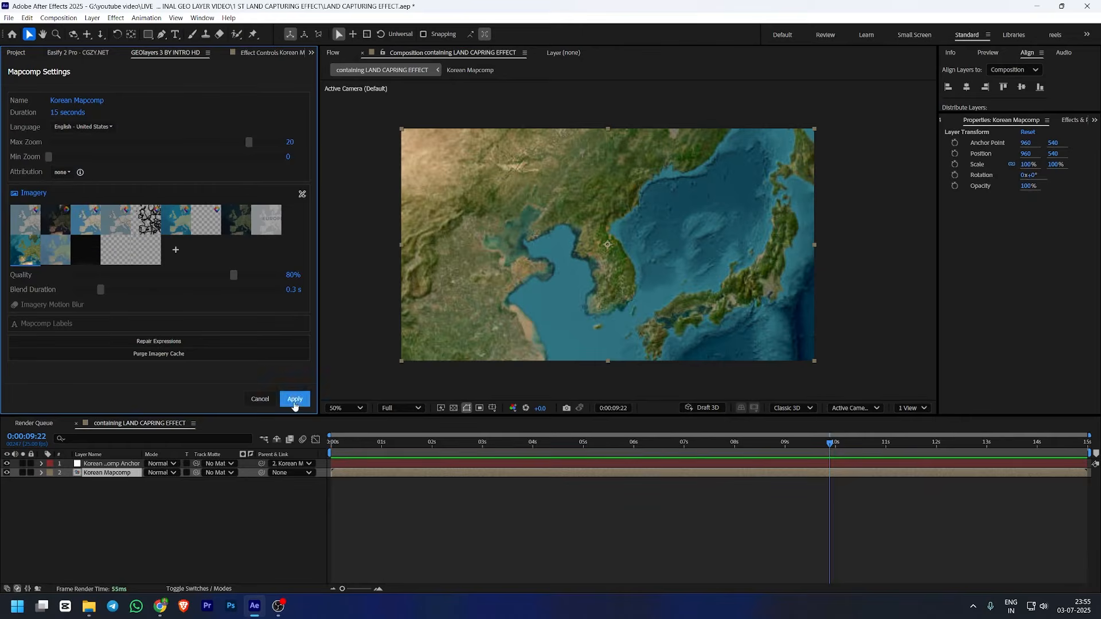
click(294, 400)
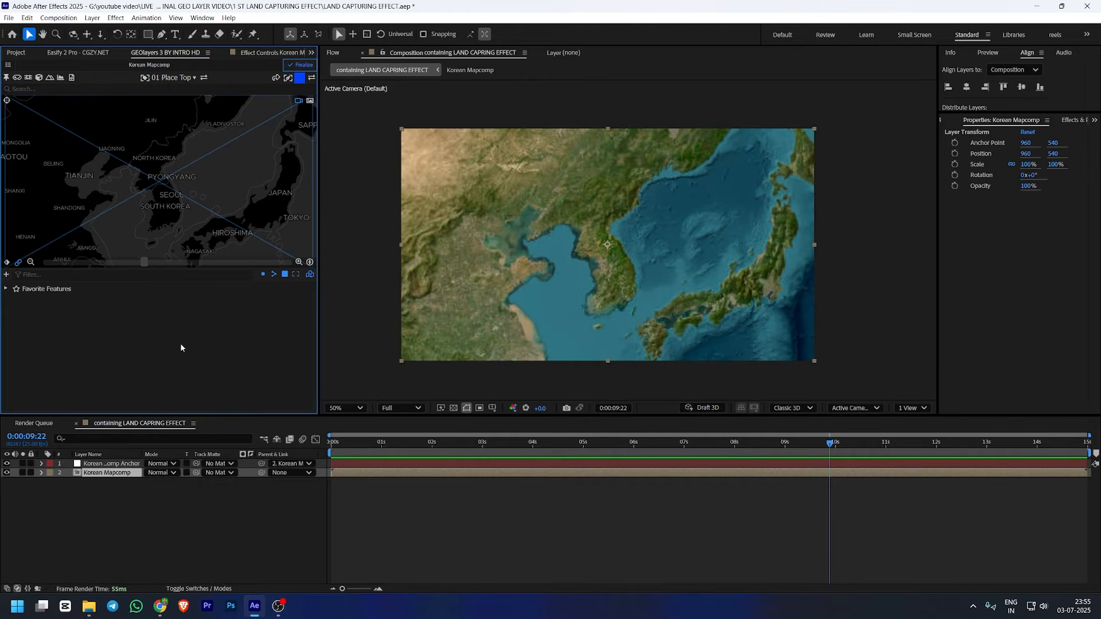
Search for South Korea and North Korea and add each one's Sovereign Country outline as a map feature
click(41, 88)
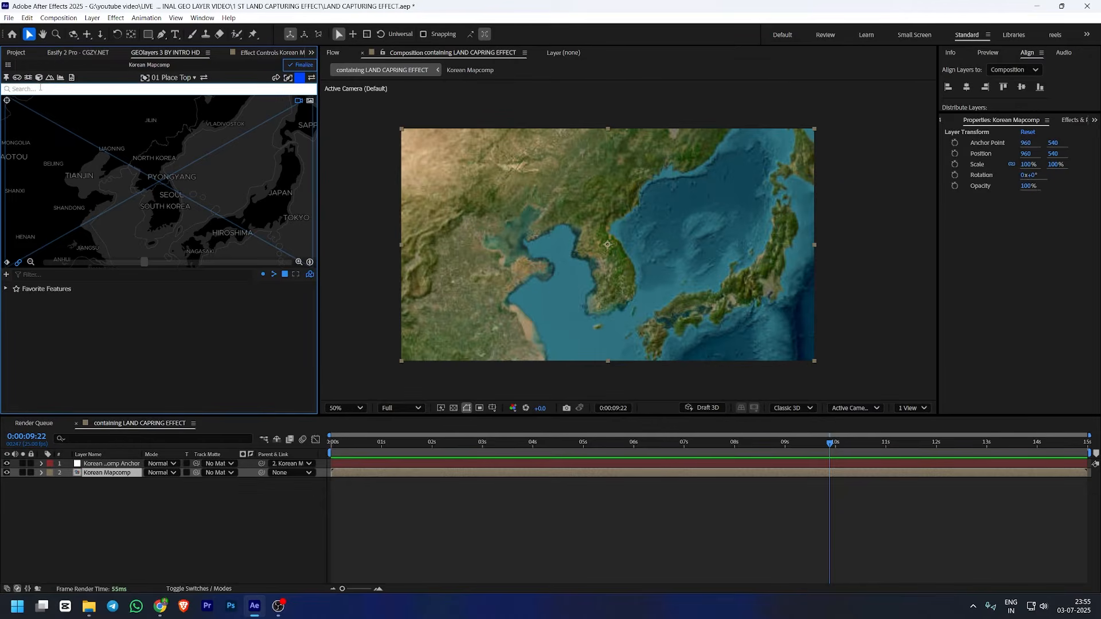
text(so)
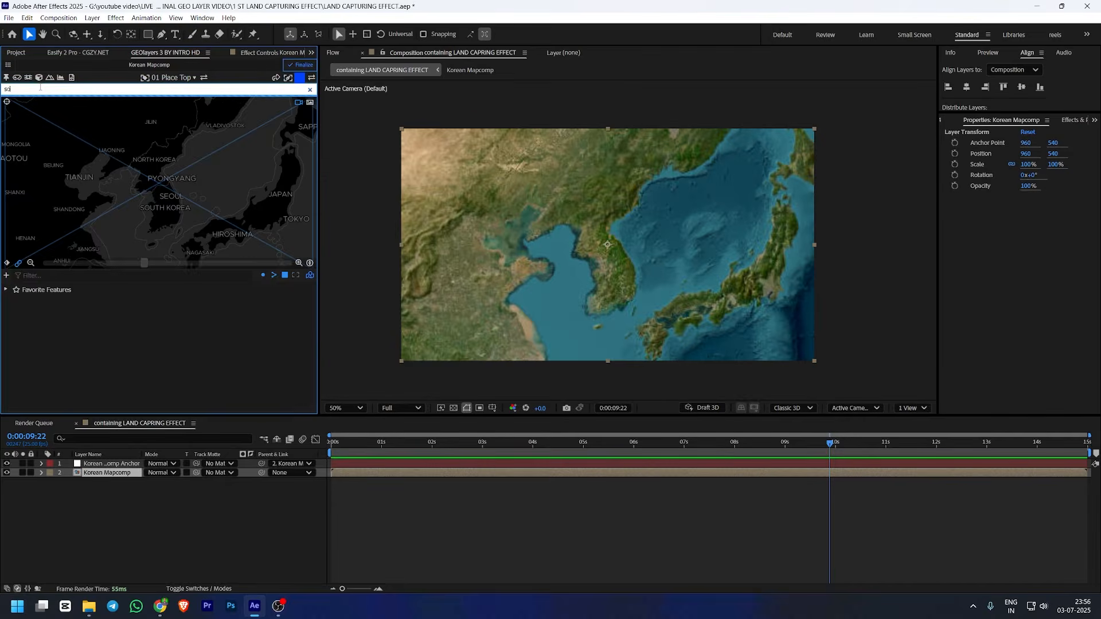
text(uth korea)
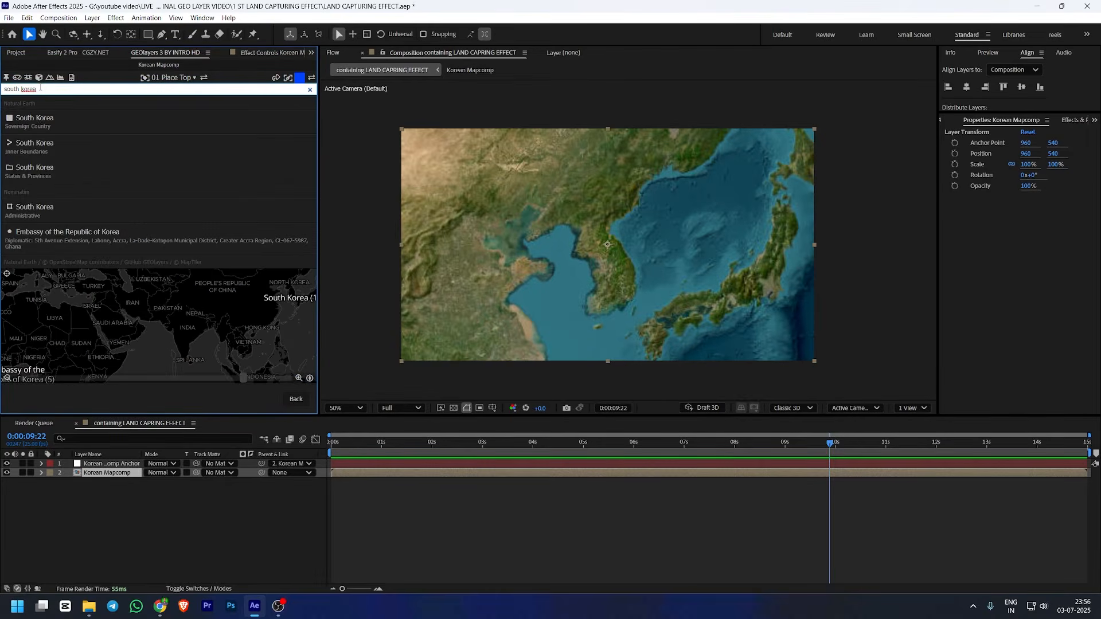
click(96, 118)
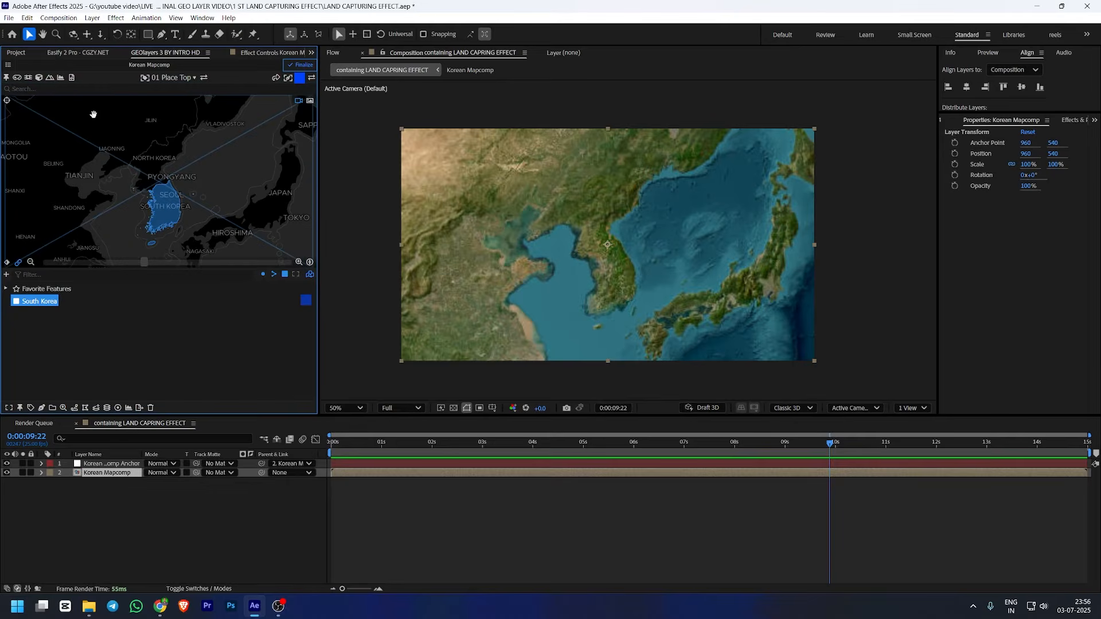
click(42, 89)
text(north korea)
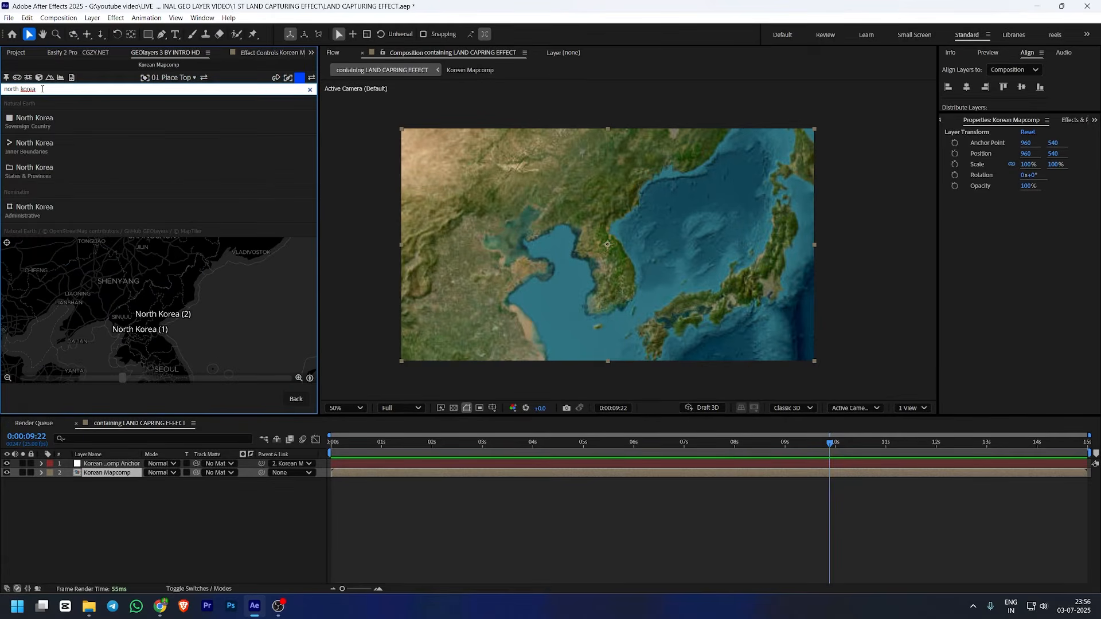
click(96, 118)
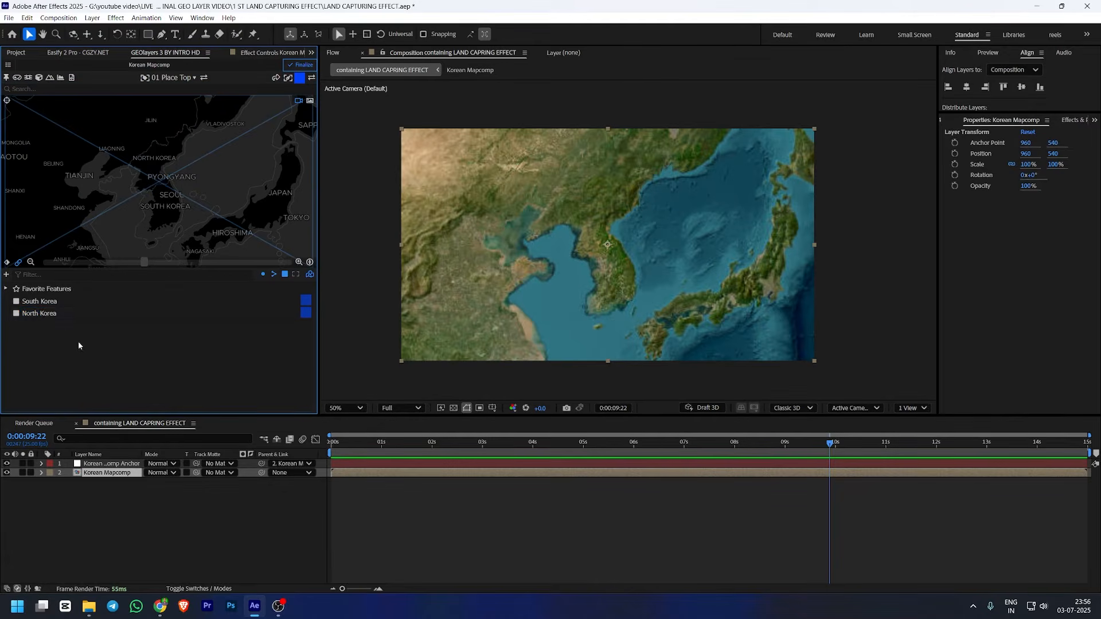
Merge the South Korea and North Korea features into one and rename the merged feature "korean map"
click(46, 314)
shift+click(52, 303)
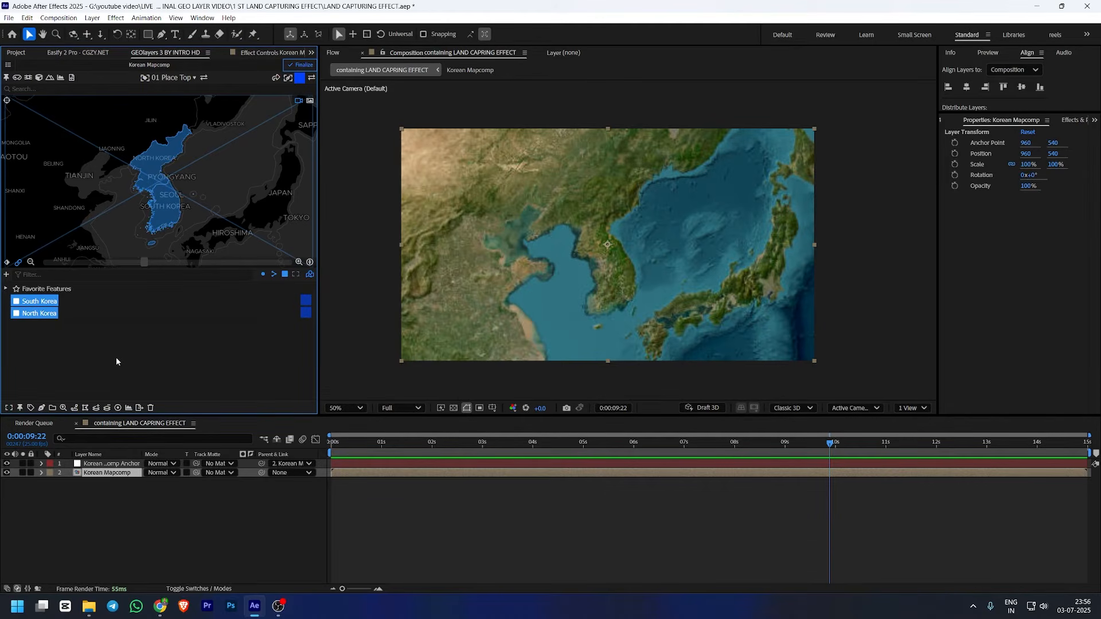
click(96, 409)
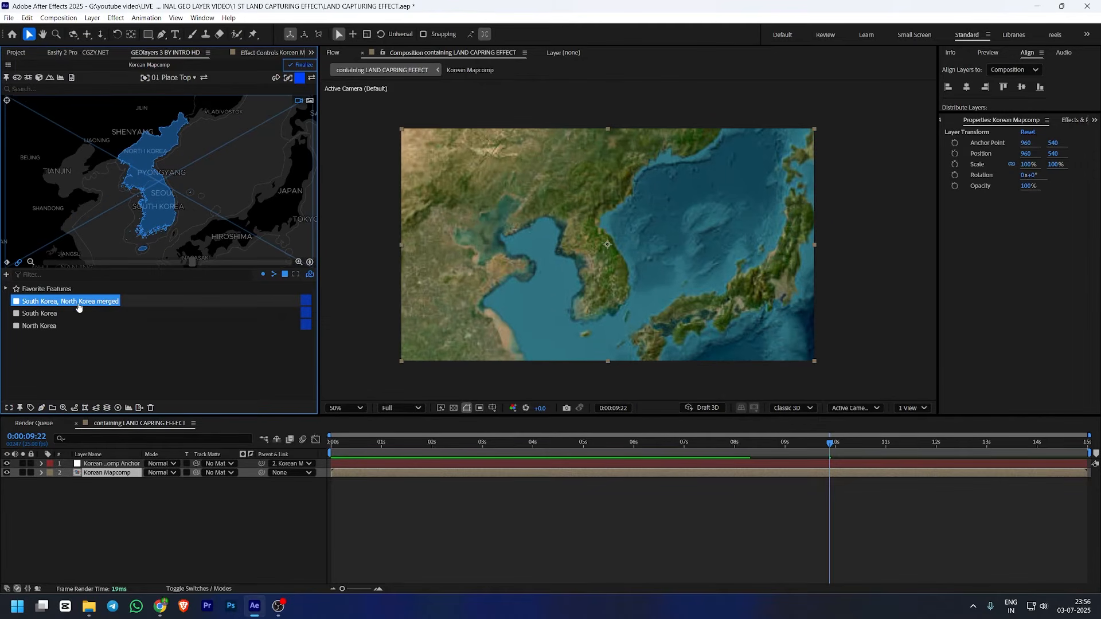
double_click(58, 307)
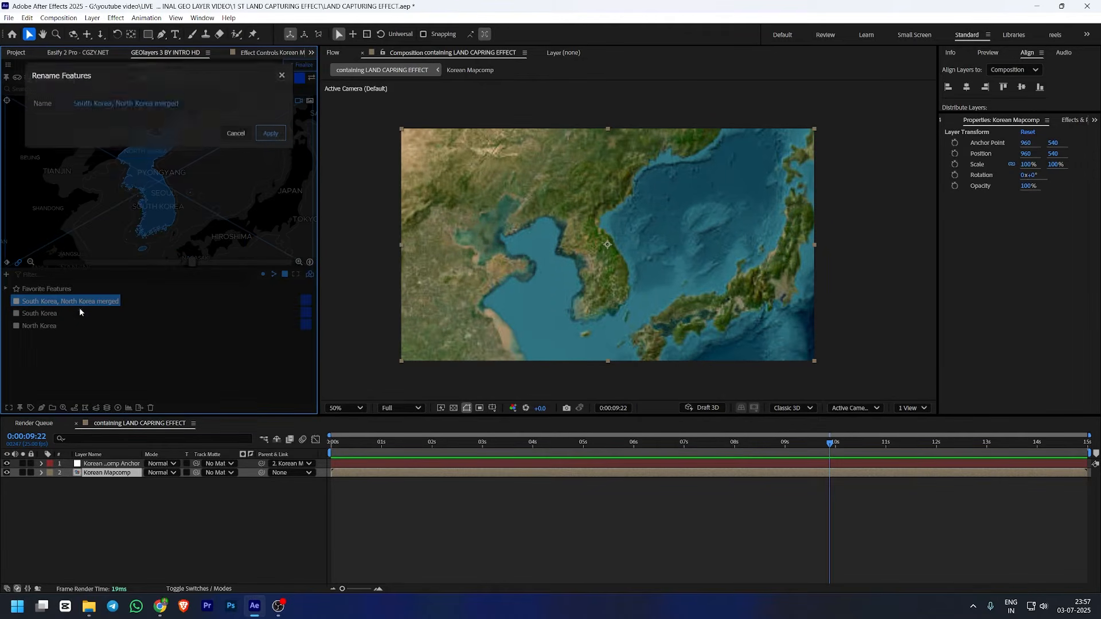
text(korean map)
click(271, 142)
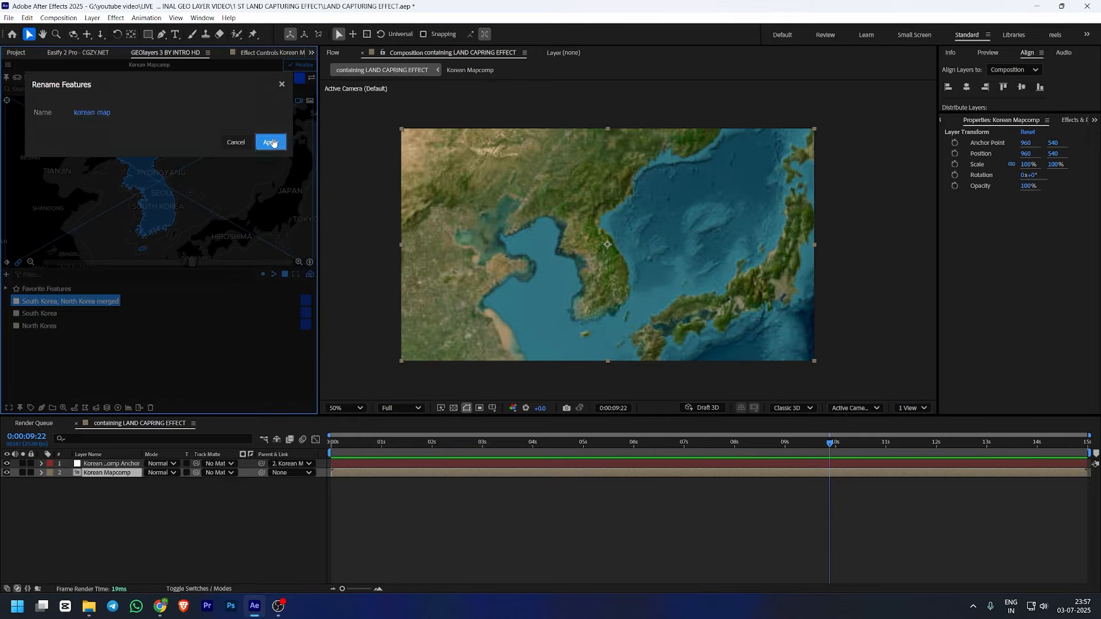
Give the "korean map" feature the red fill style and draw it as a shape layer in the composition
click(304, 313)
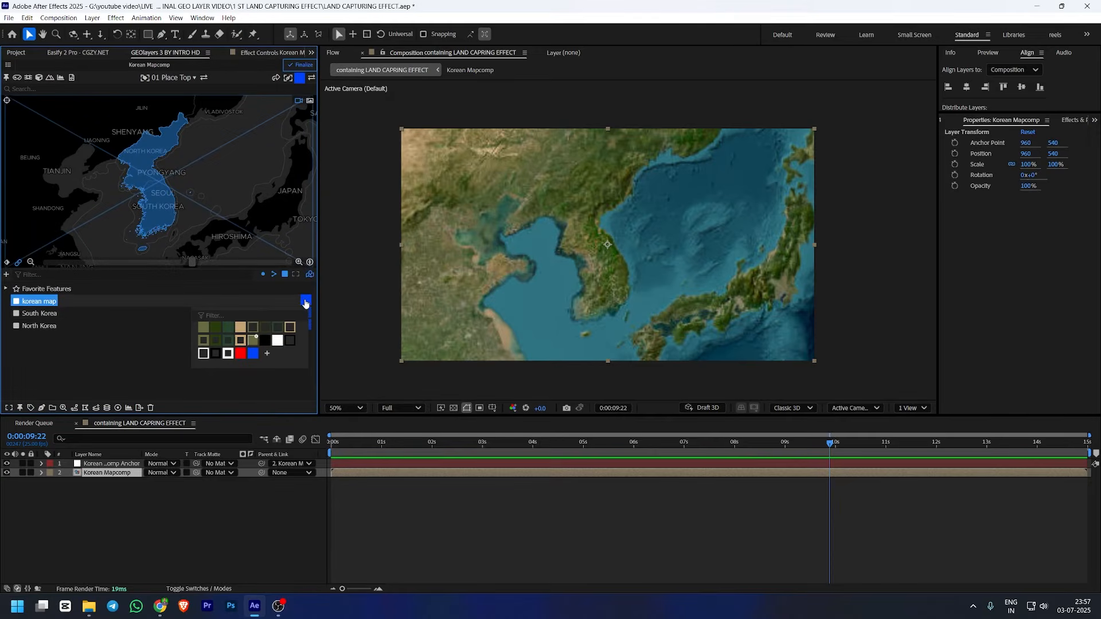
click(240, 353)
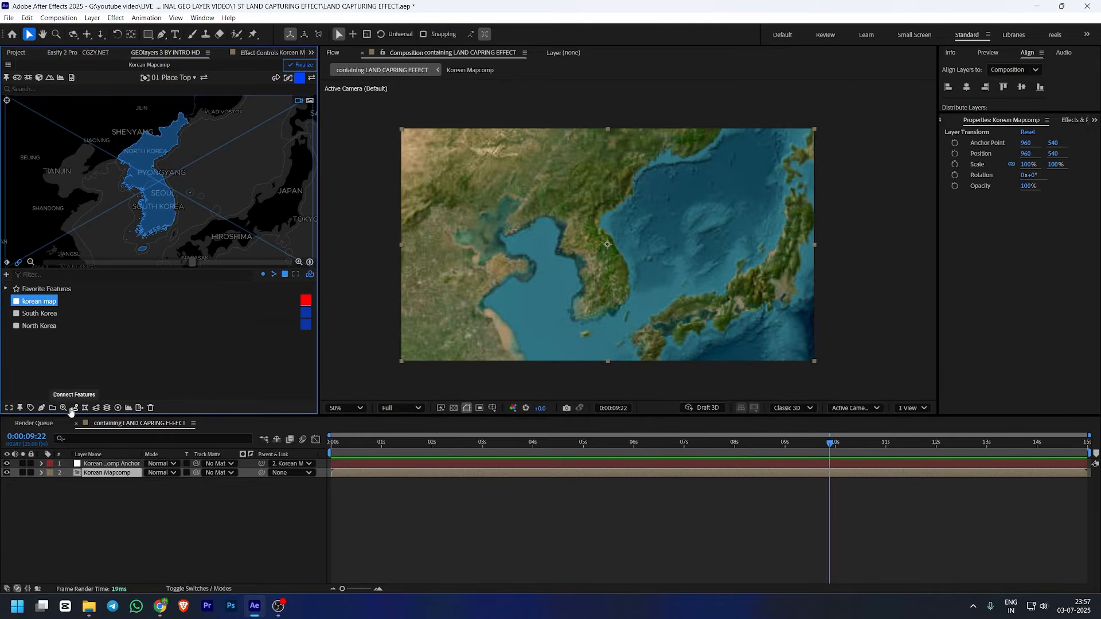
click(42, 408)
click(78, 379)
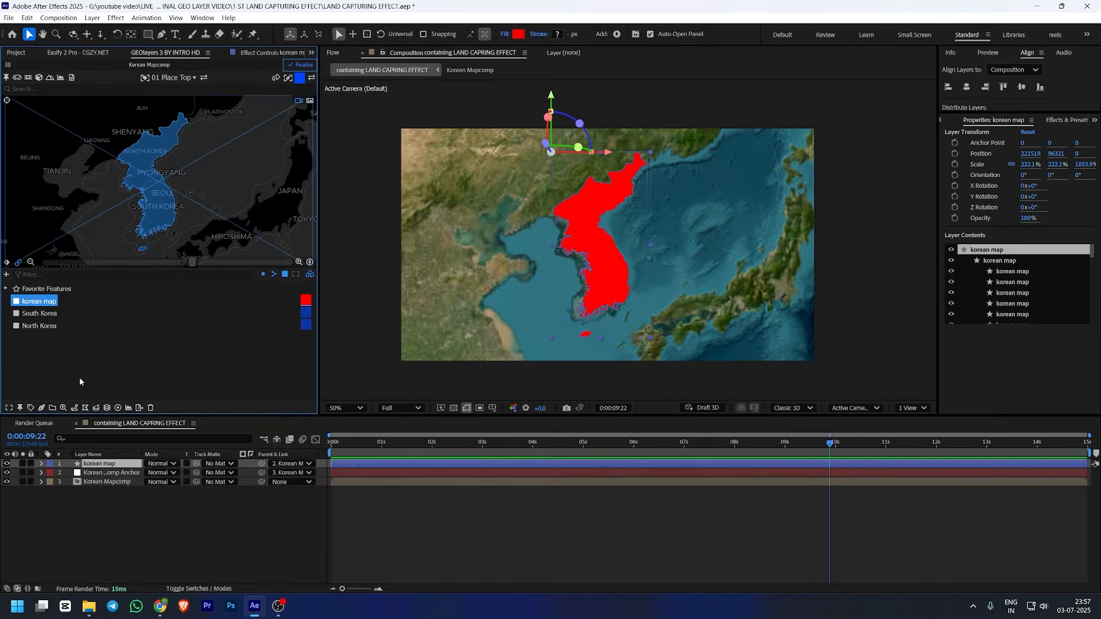
Switch the "korean map" feature to the blue fill style and draw it as a second shape layer
click(306, 303)
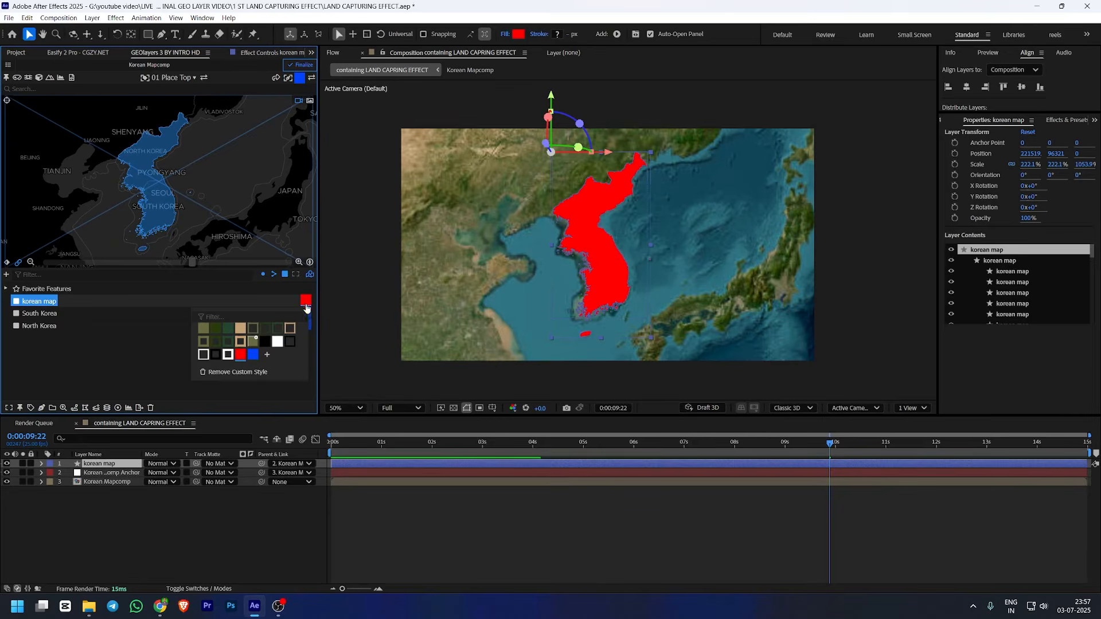
click(252, 354)
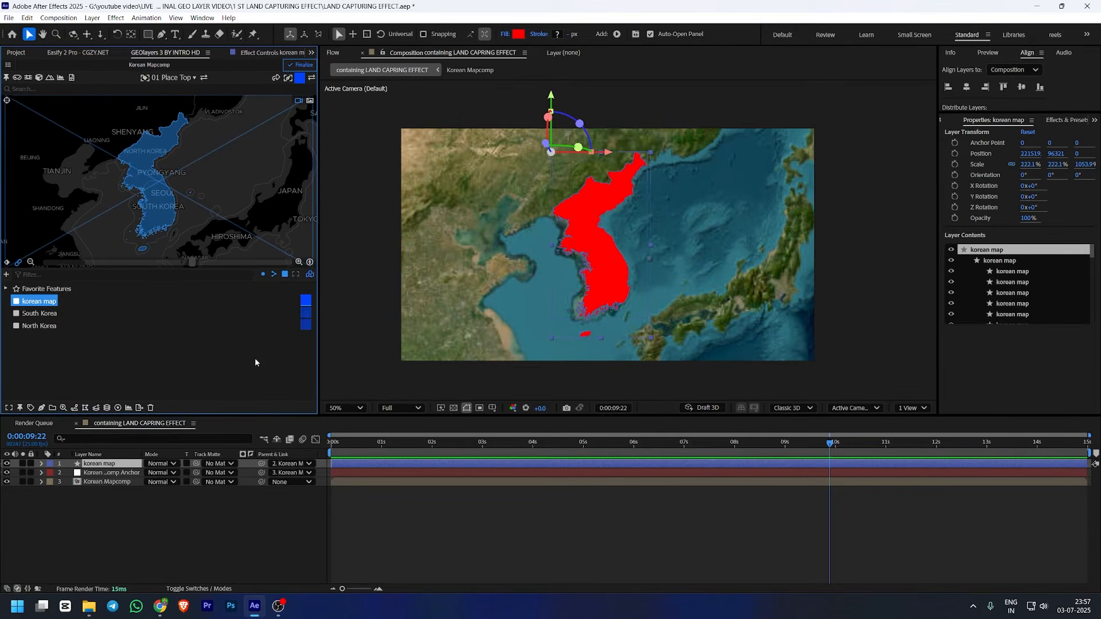
click(42, 408)
click(73, 378)
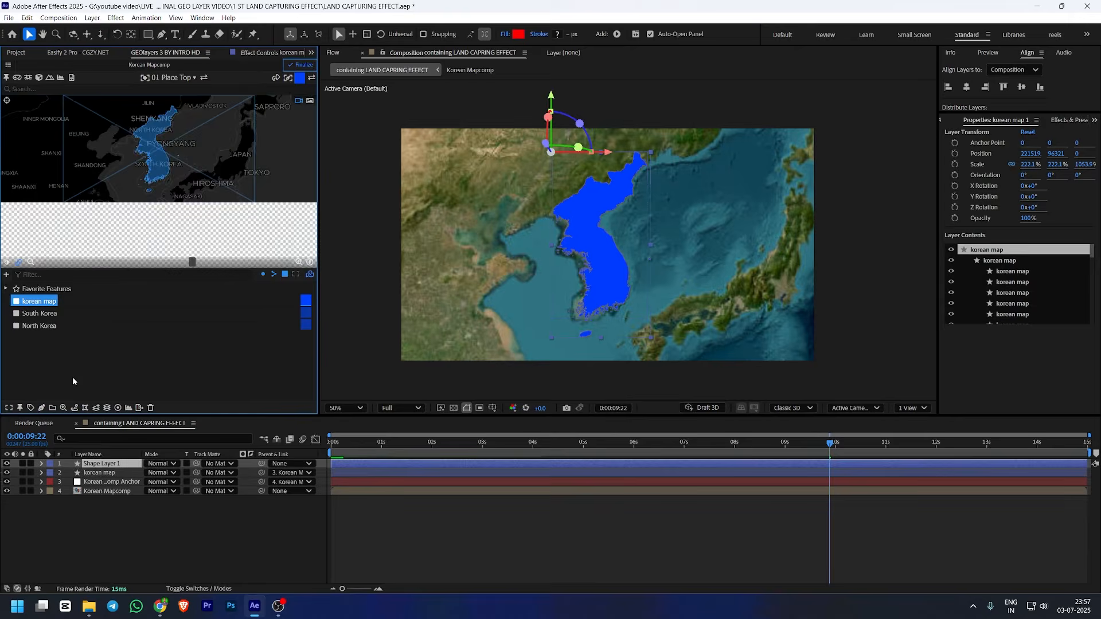
Create a 1920 x 1080 px solid above the map layers and lower its opacity to 37%
click(189, 523)
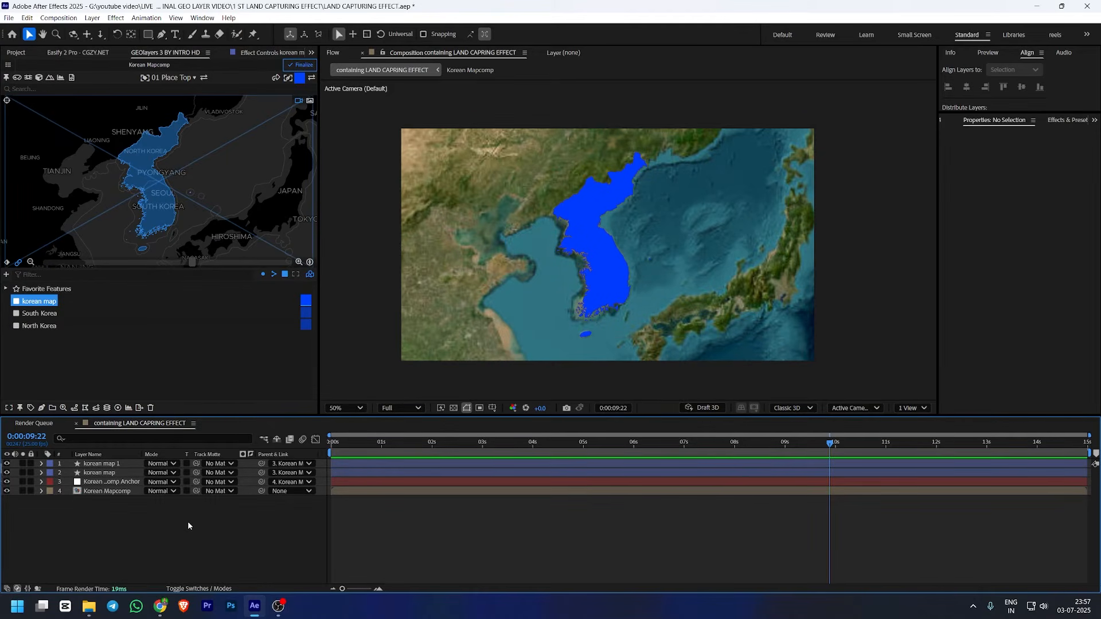
right_click(187, 522)
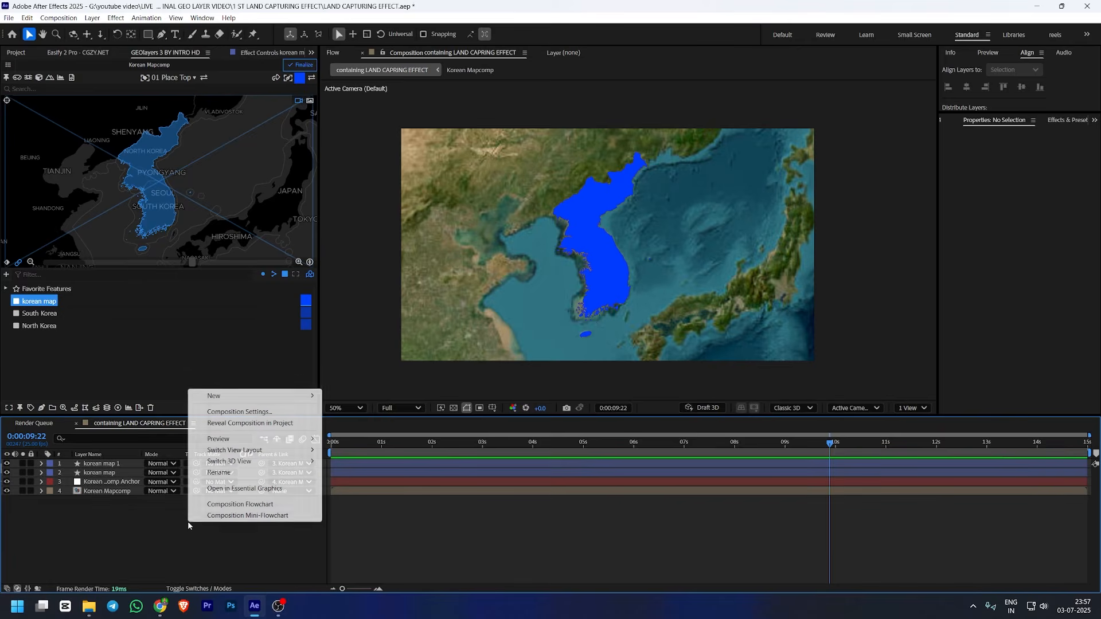
mouse_move(240, 400)
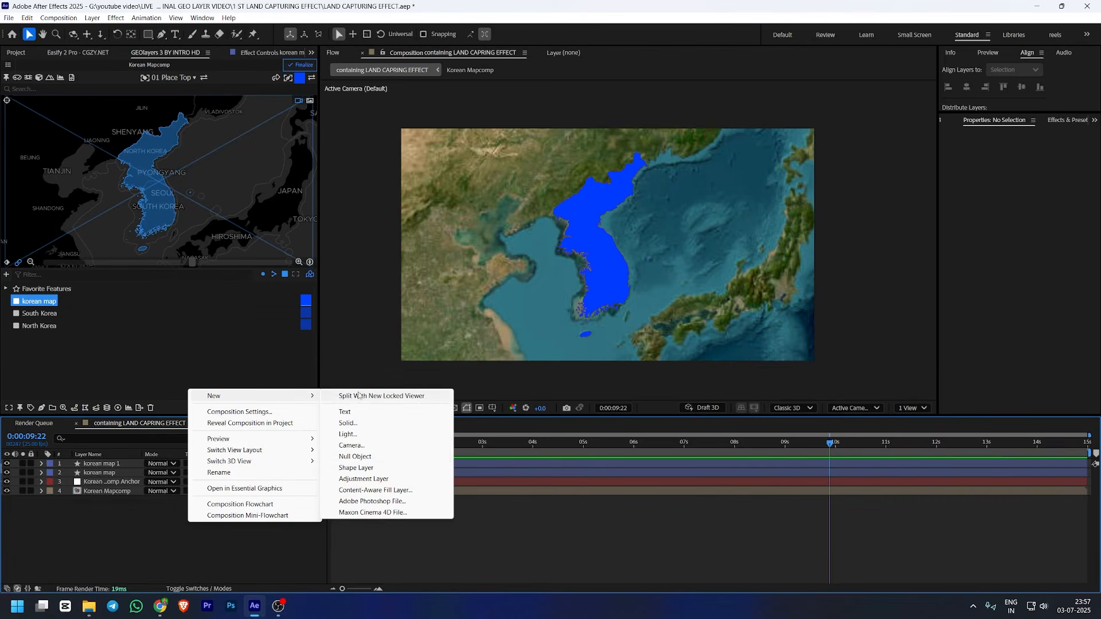
click(351, 424)
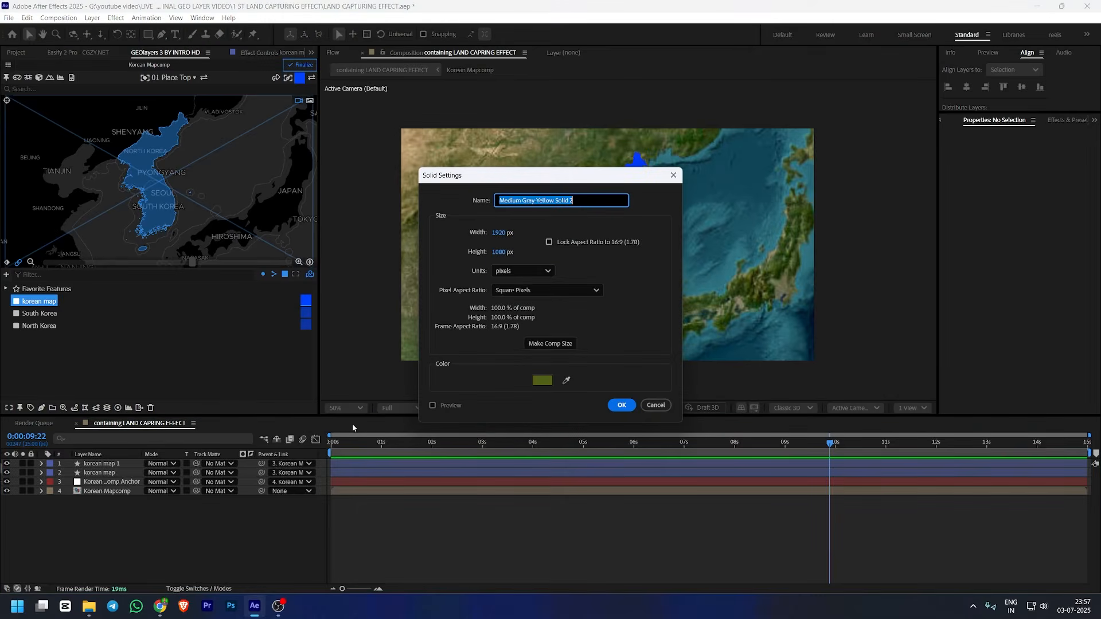
click(621, 405)
drag(1027, 192, 1002, 191)
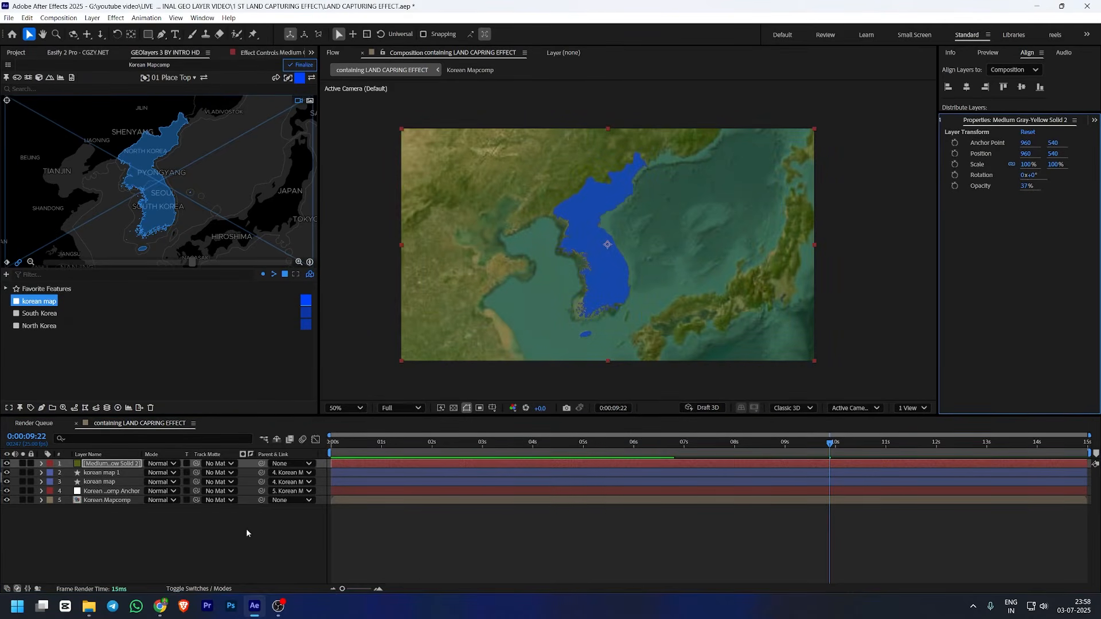
Apply the white outline style to the North Korea feature and draw it as a shape layer for reference
click(162, 35)
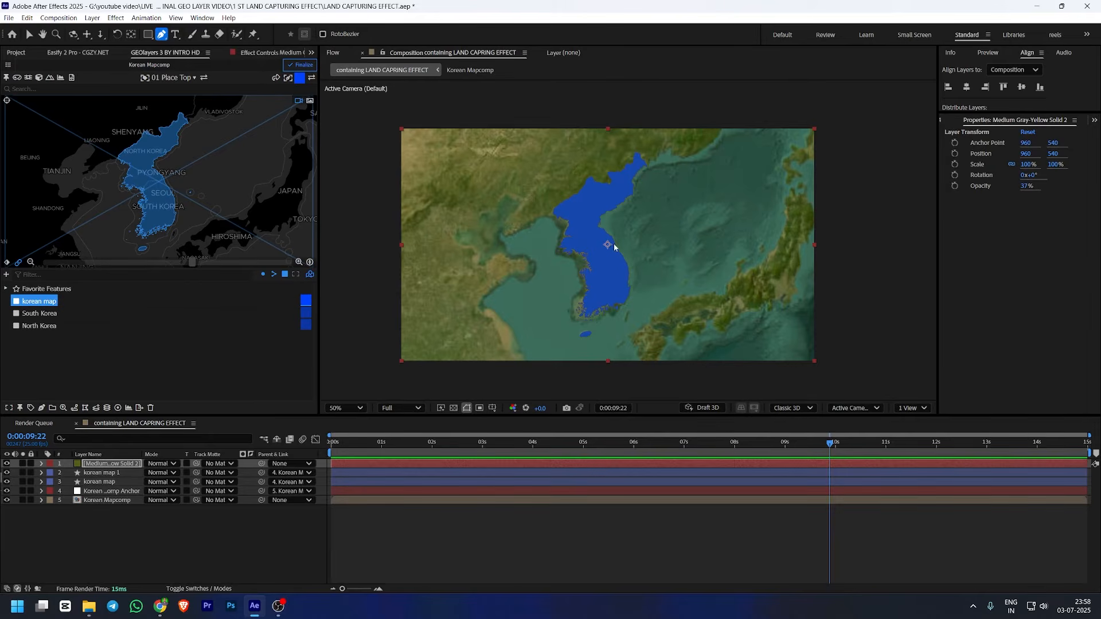
scroll(617, 245, up, 2)
scroll(616, 247, down, 2)
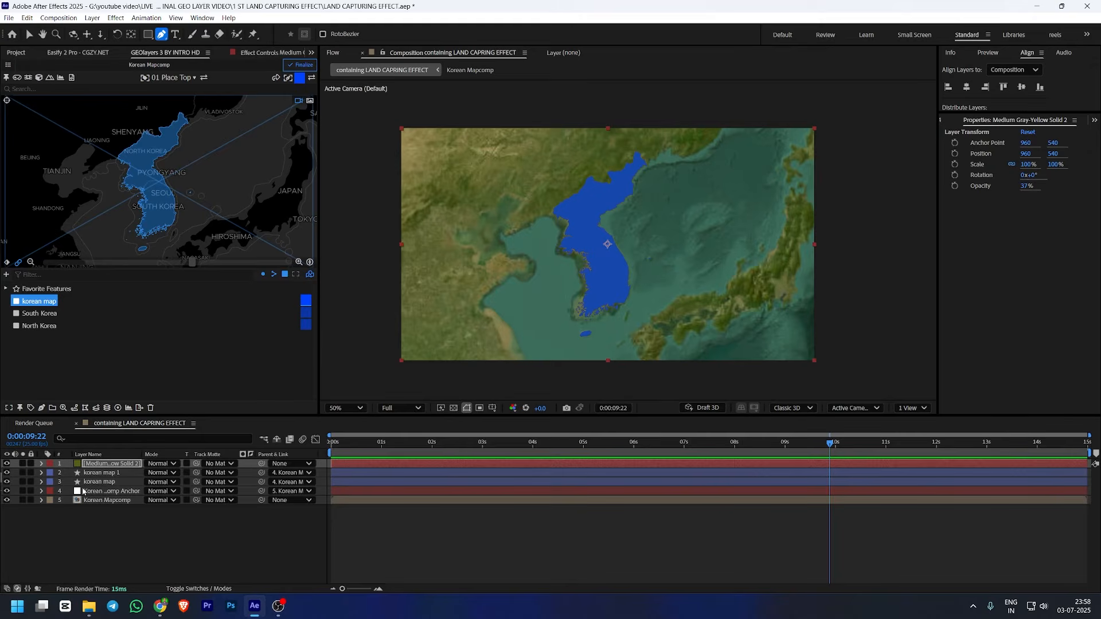
click(39, 313)
click(44, 327)
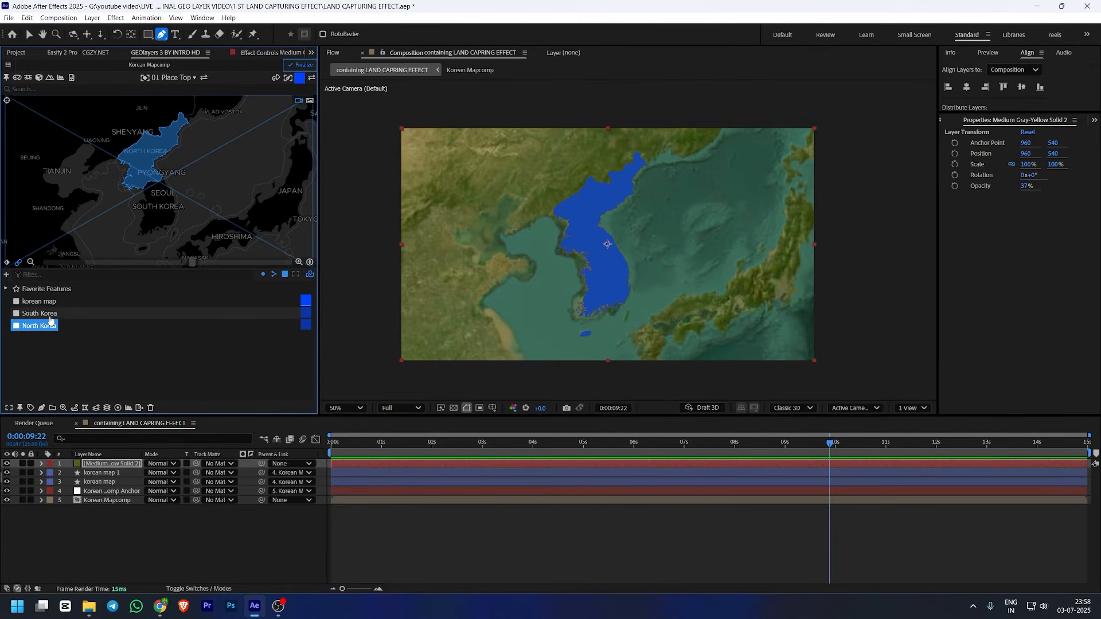
click(50, 317)
click(41, 326)
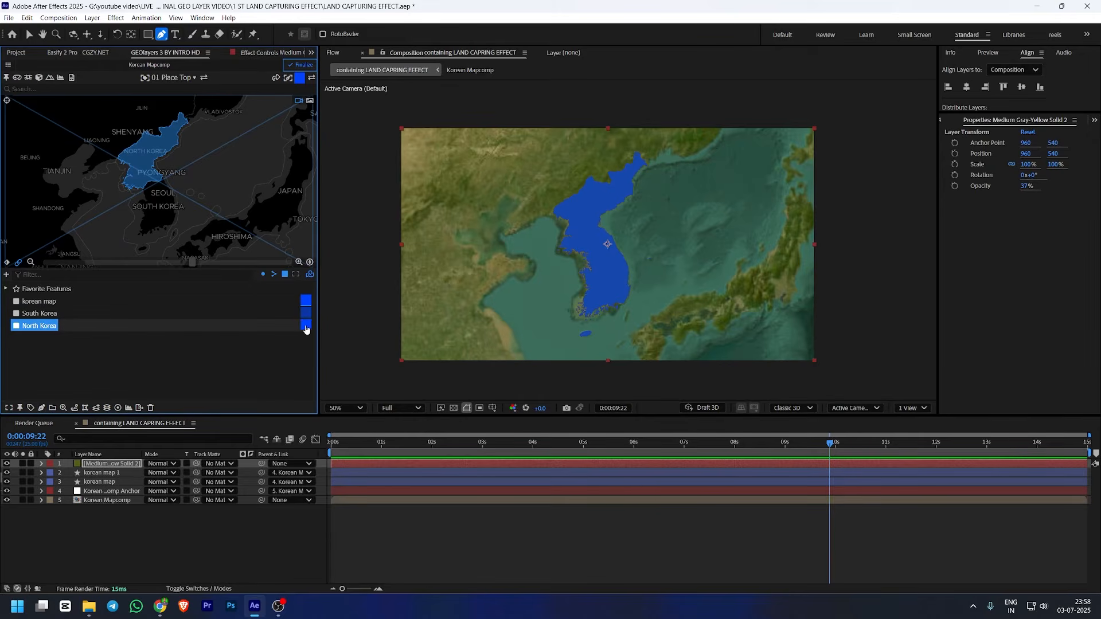
click(306, 326)
click(202, 378)
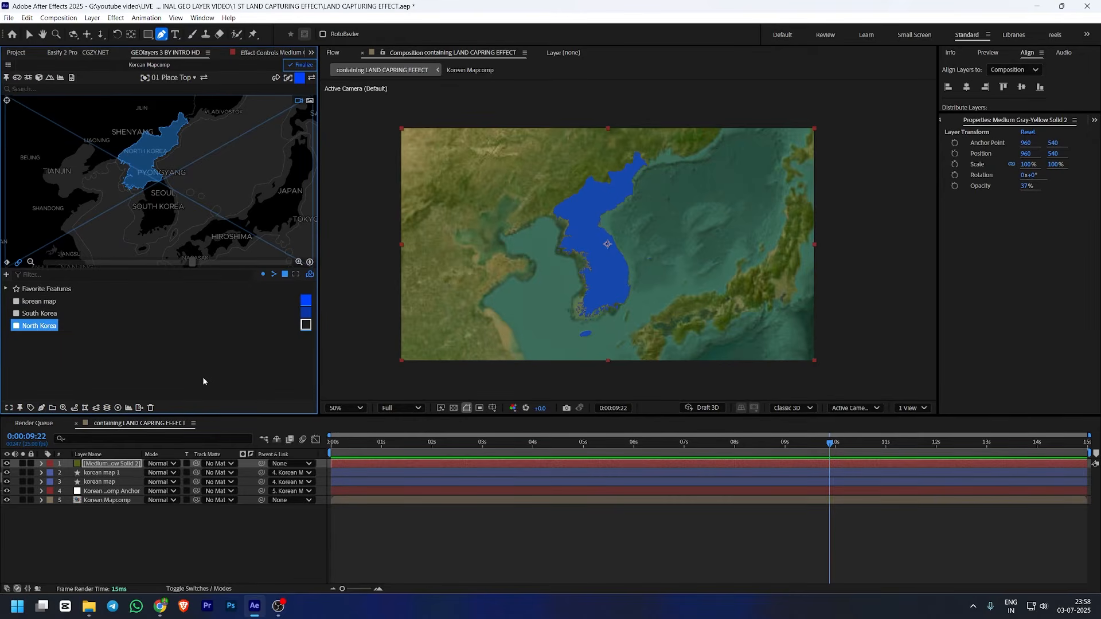
click(39, 326)
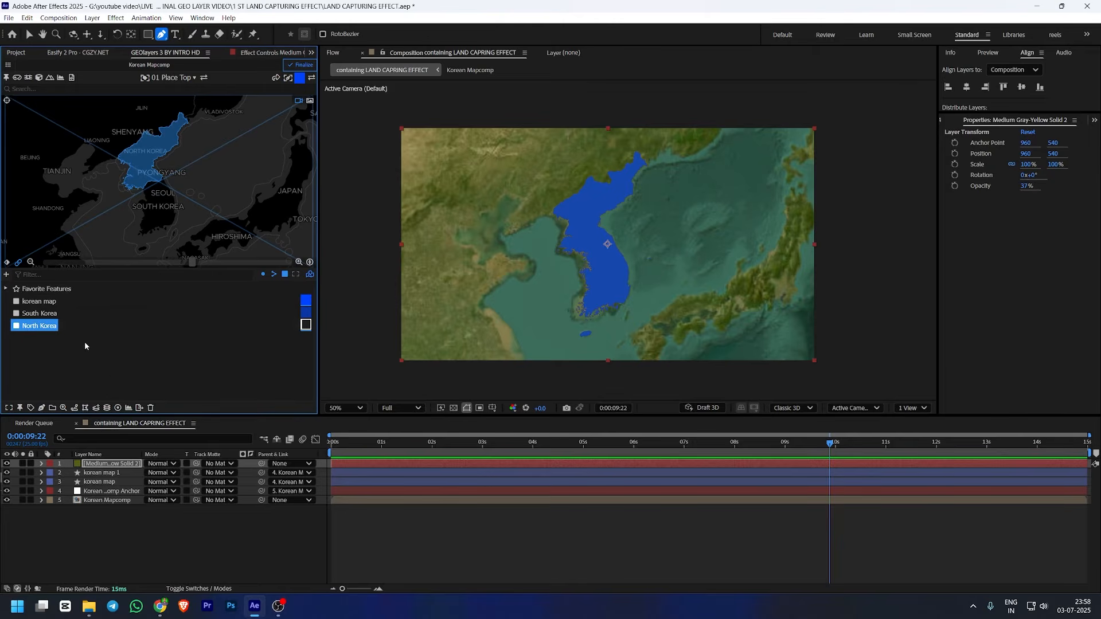
click(44, 404)
click(64, 378)
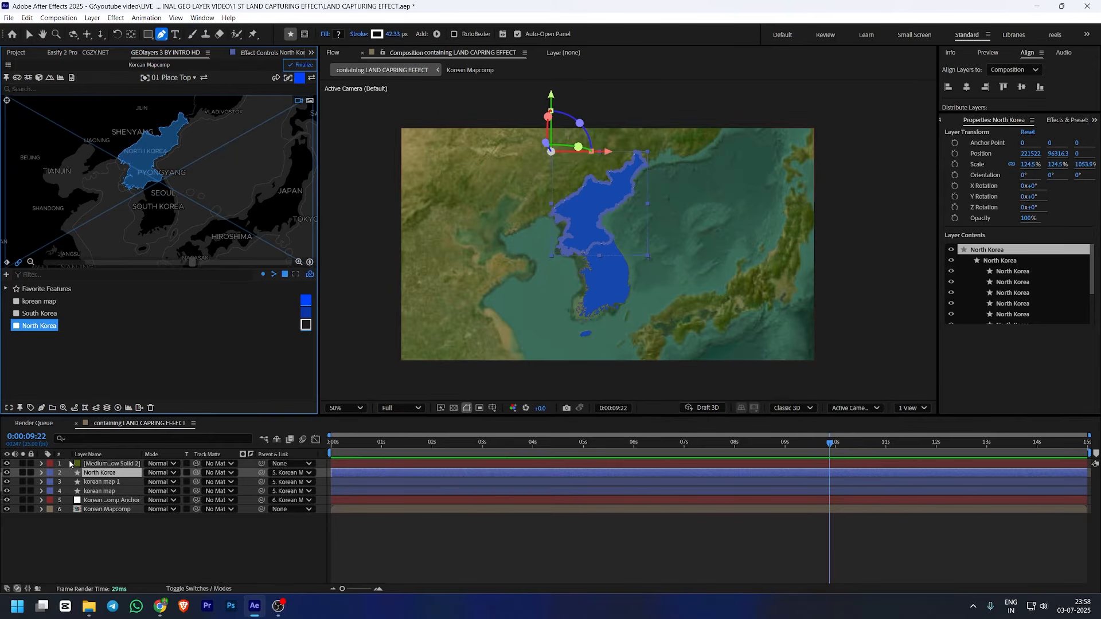
Draw a closed mask on the solid with the Pen tool, enclosing North Korea and following its southern border with South Korea
click(103, 465)
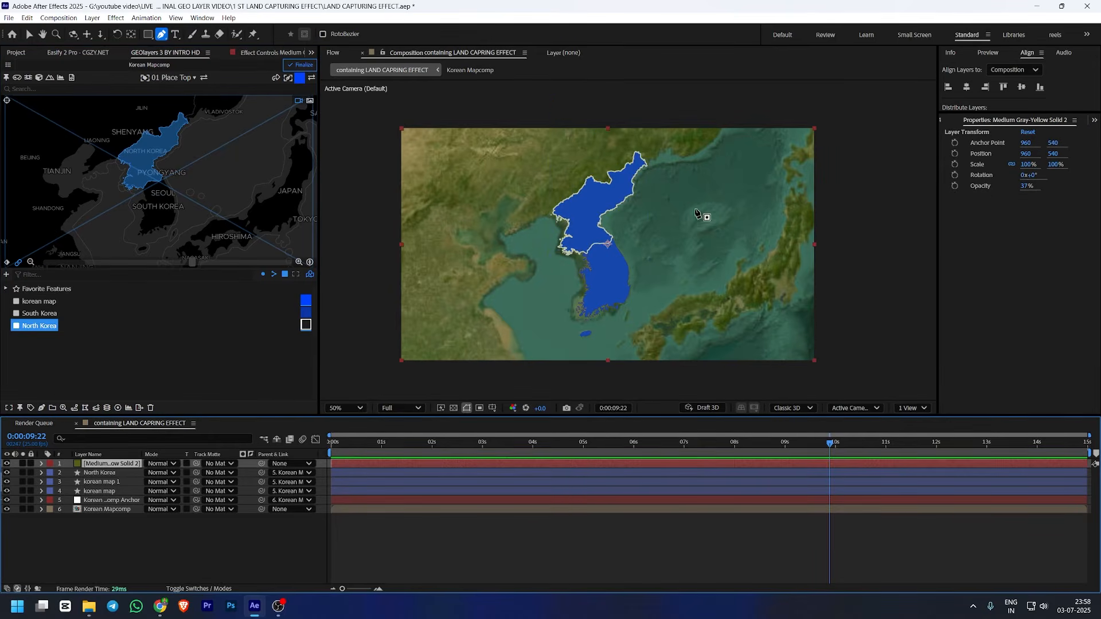
scroll(637, 232, up, 1)
scroll(638, 231, down, 1)
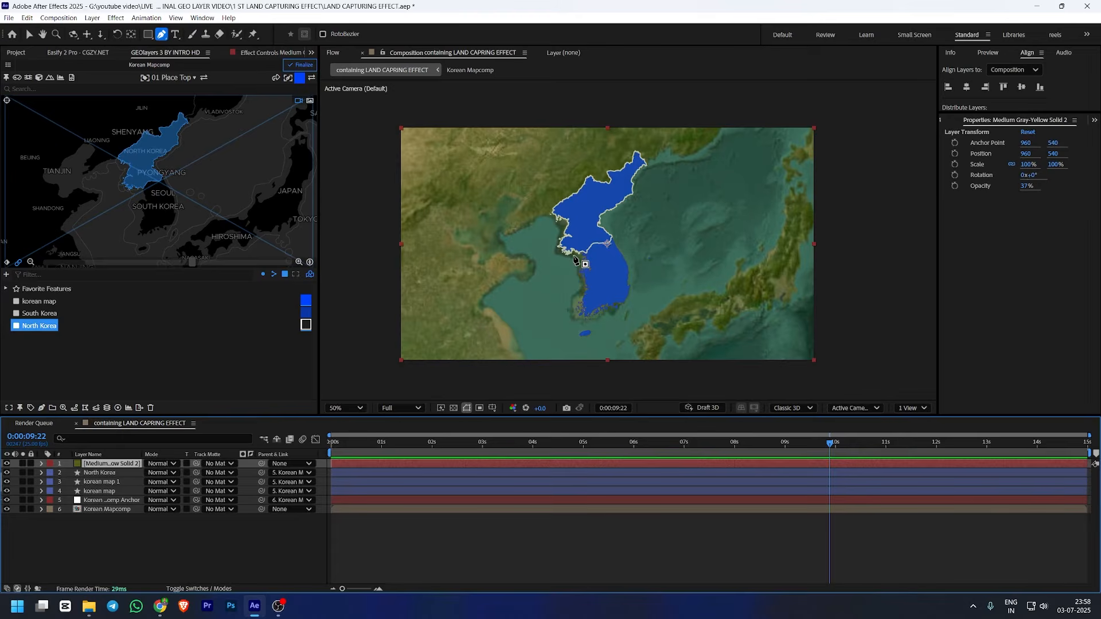
click(574, 257)
click(553, 260)
click(529, 225)
click(530, 171)
click(620, 231)
scroll(618, 245, up, 3)
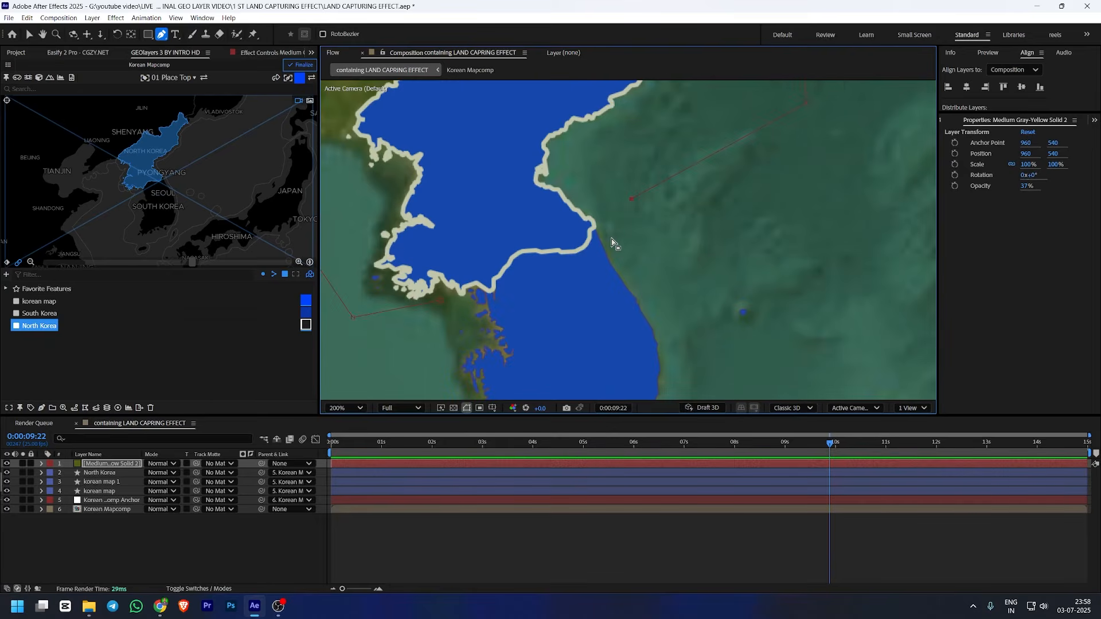
click(590, 234)
click(581, 248)
click(560, 251)
click(543, 250)
click(520, 253)
click(498, 276)
click(480, 286)
click(468, 286)
click(445, 303)
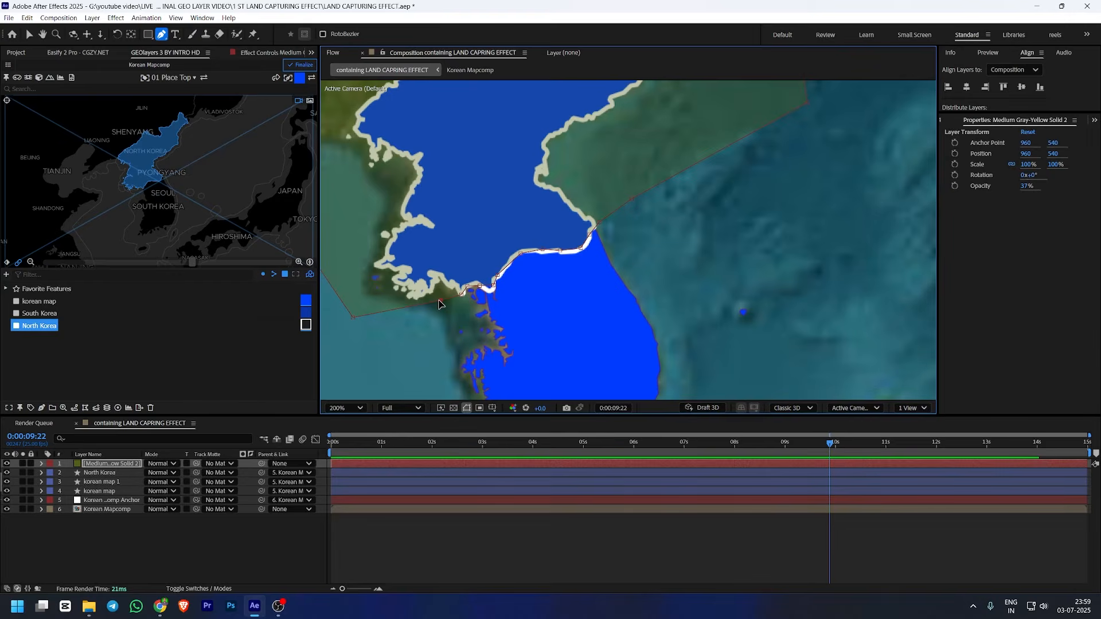
Set the masked solid's opacity to 100%
scroll(470, 264, down, 3)
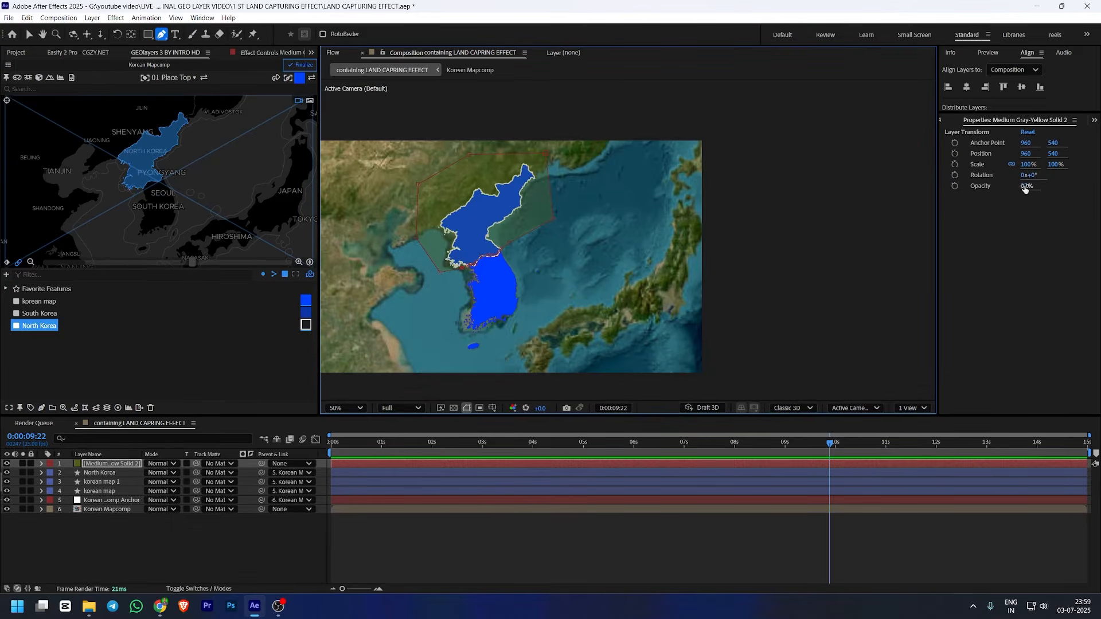
drag(1025, 188, 1061, 188)
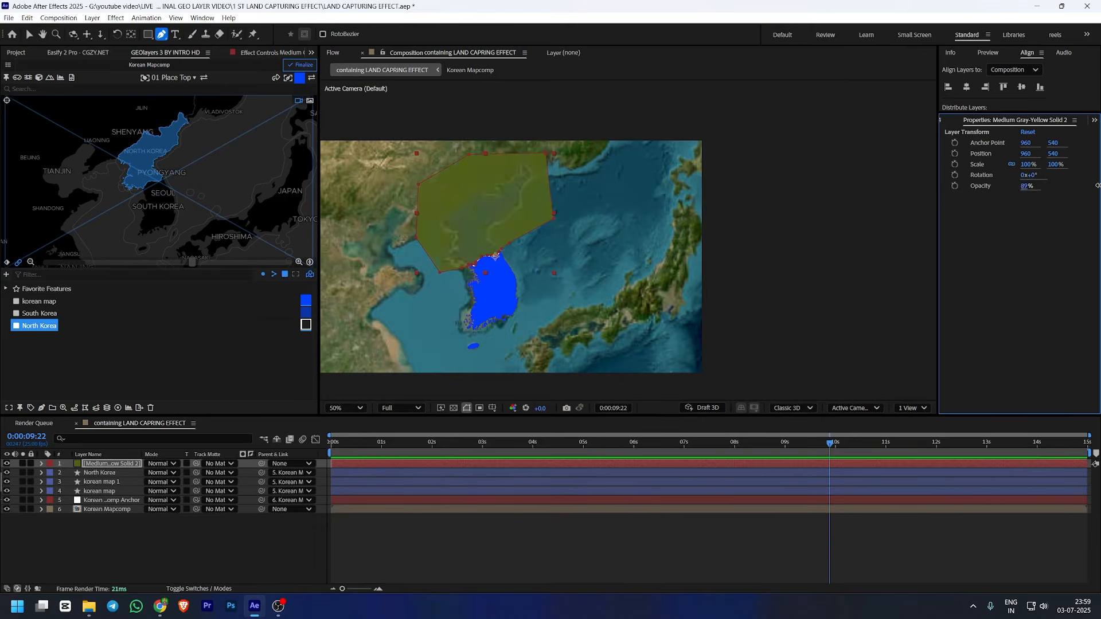
click(215, 518)
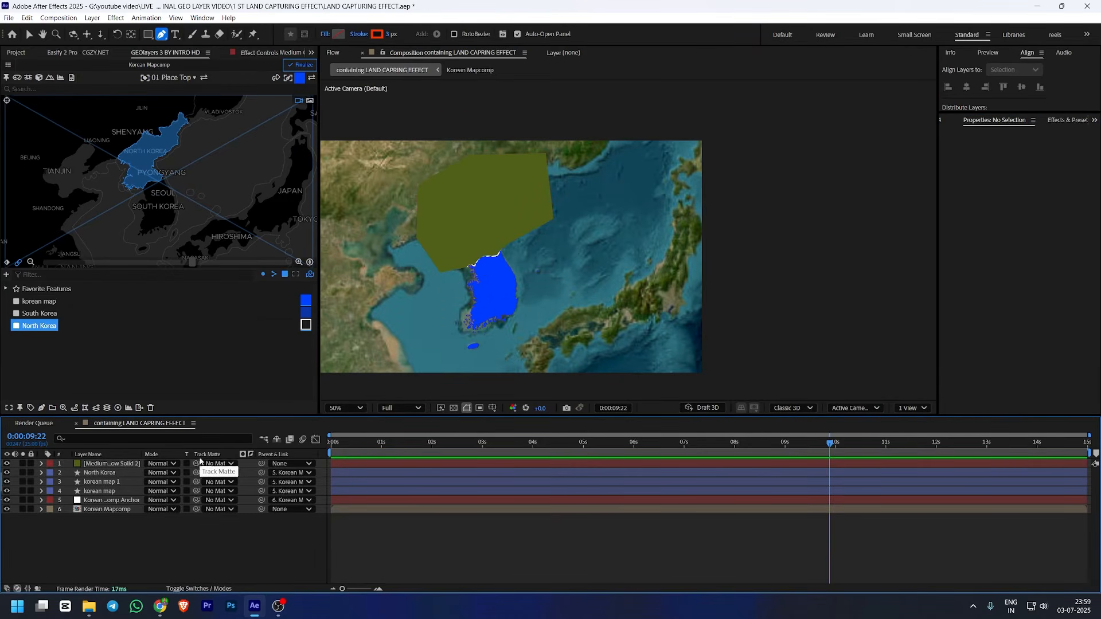
click(189, 589)
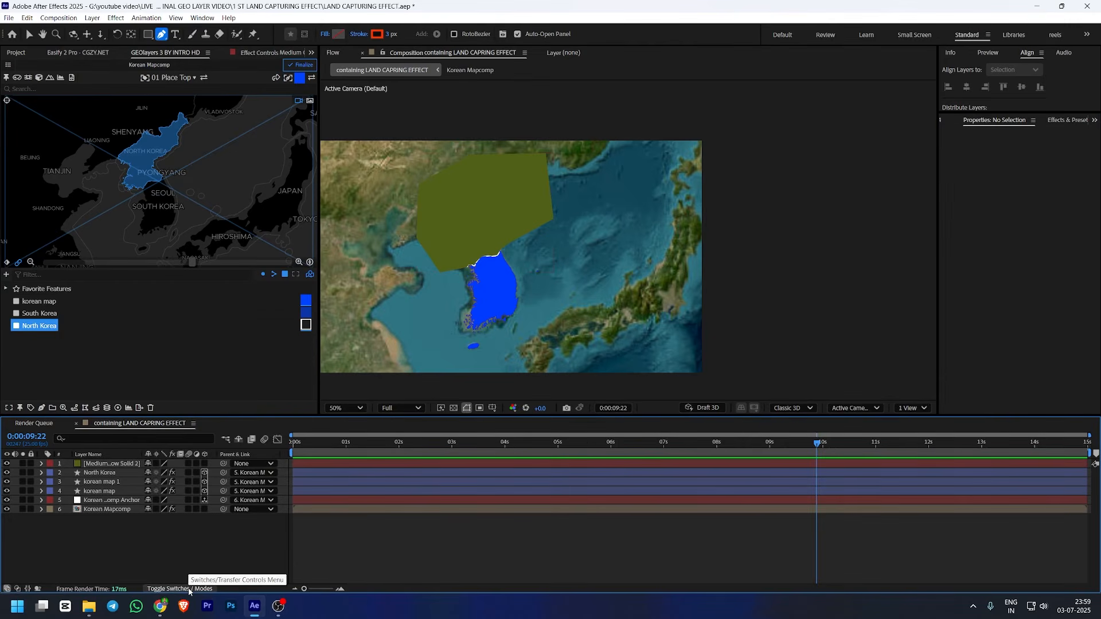
click(189, 589)
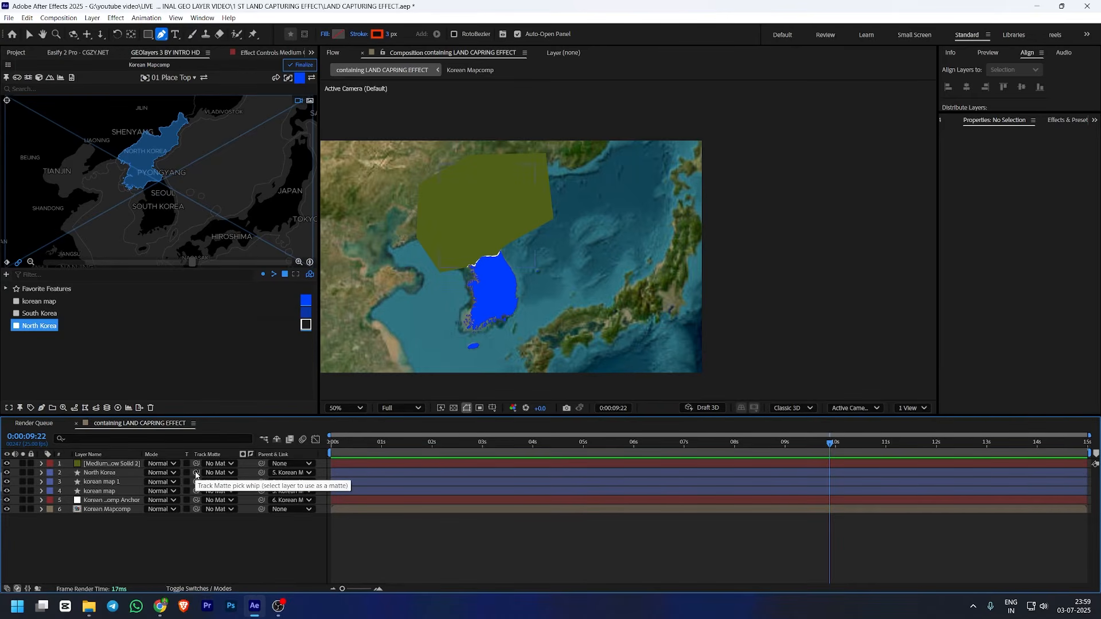
drag(149, 476, 110, 467)
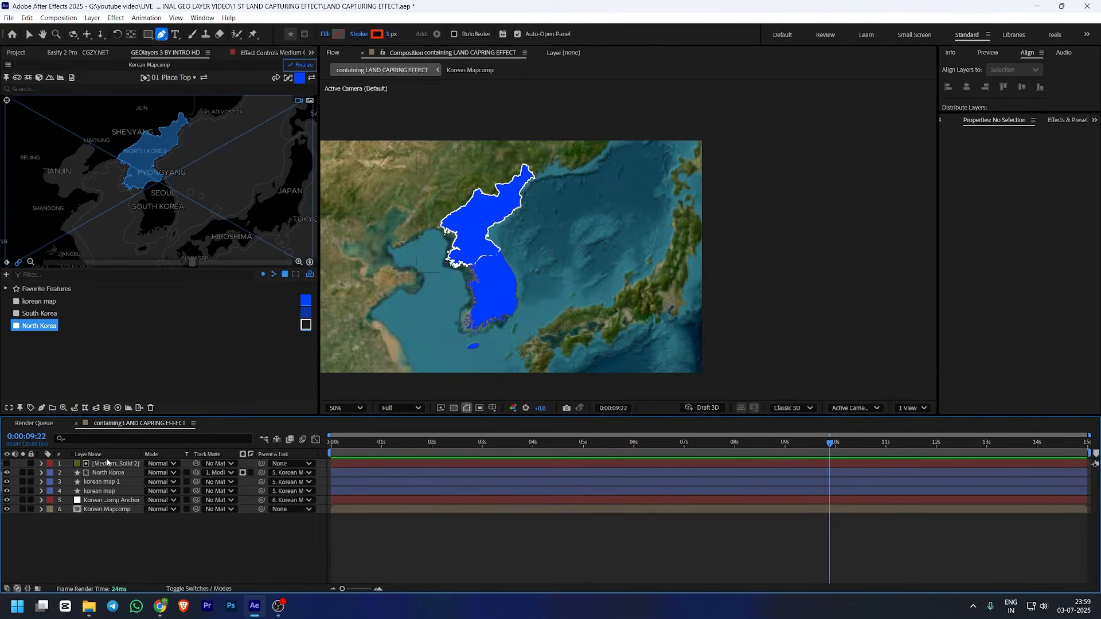
click(121, 476)
key(ctrl+z)
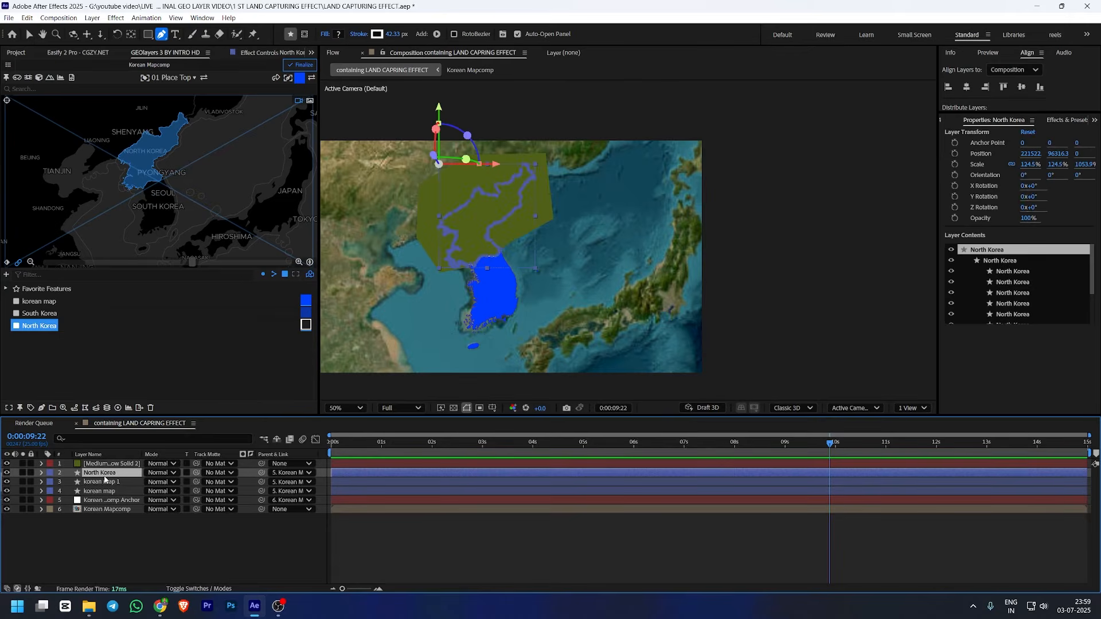
Delete the North Korea outline layer and use the masked solid as the track matte of the blue "korean map 1" layer
key(Delete)
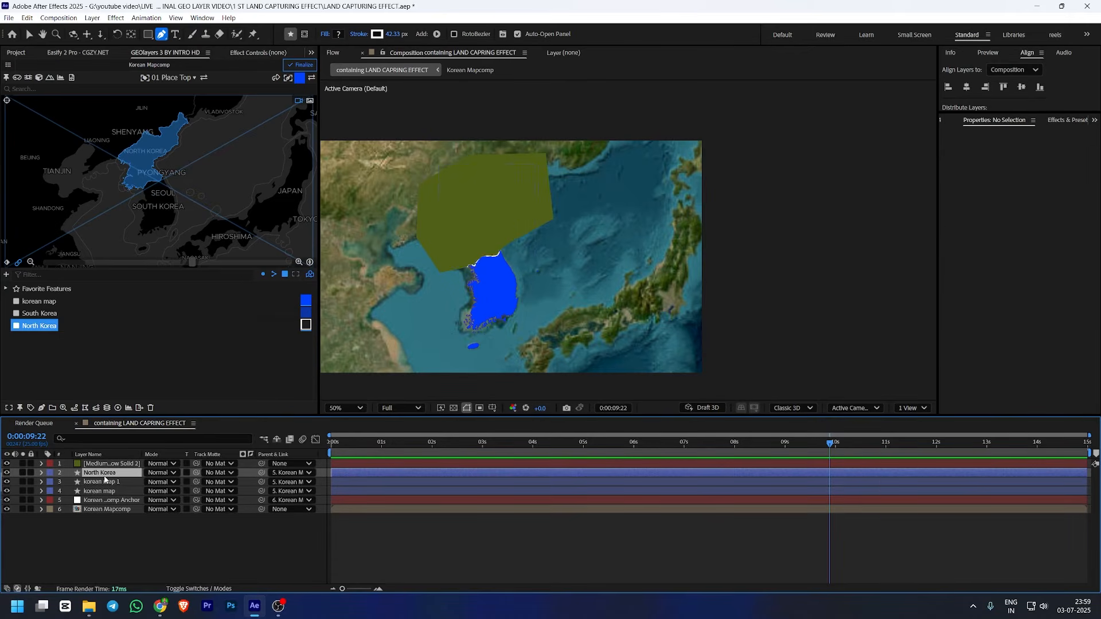
click(101, 474)
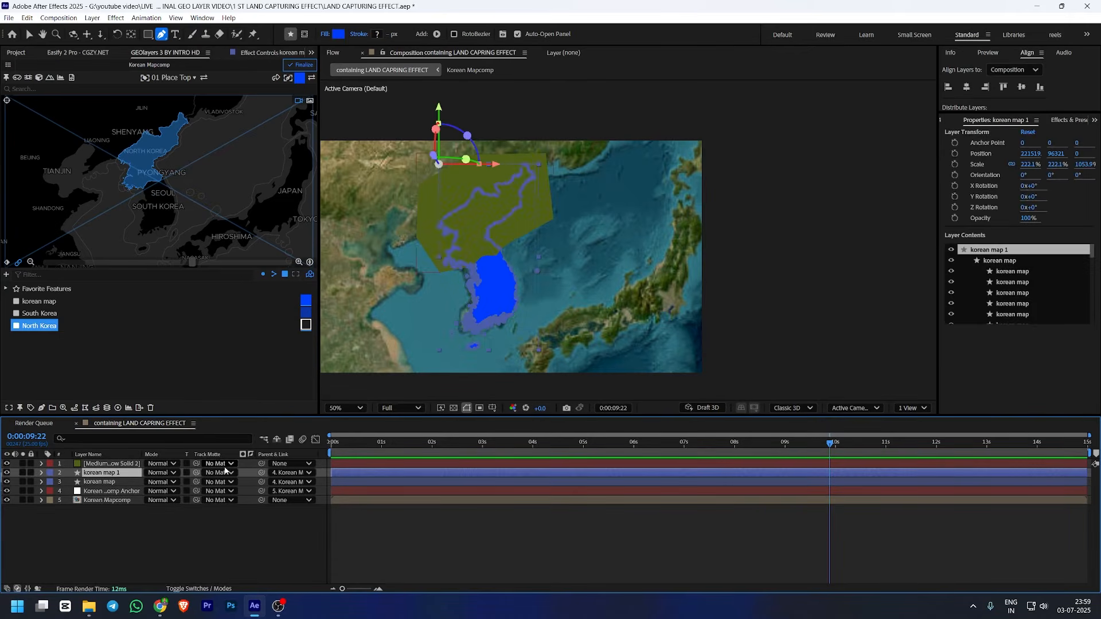
drag(197, 474, 109, 466)
click(361, 487)
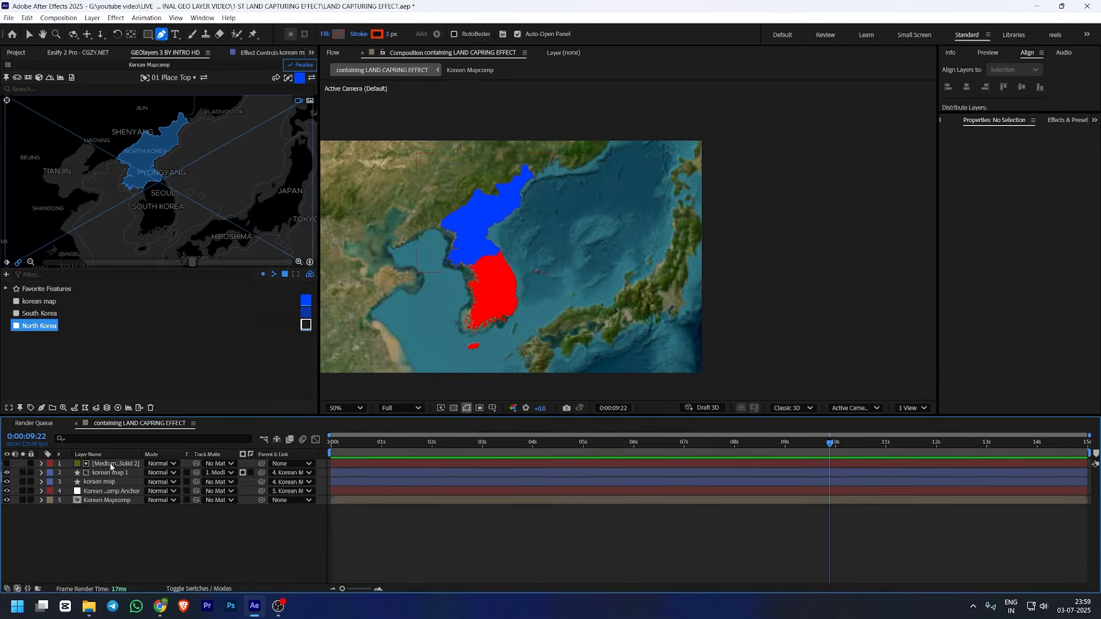
Reveal the Mask 1 properties of the matte solid and set a Mask Path keyframe at 0 seconds
click(112, 465)
click(41, 464)
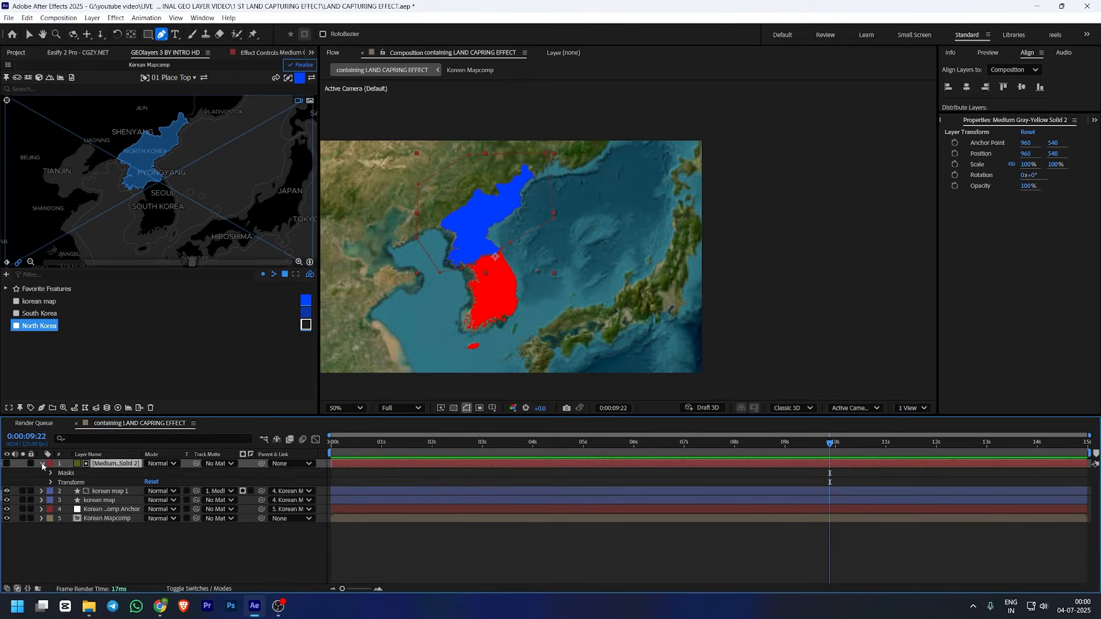
click(51, 475)
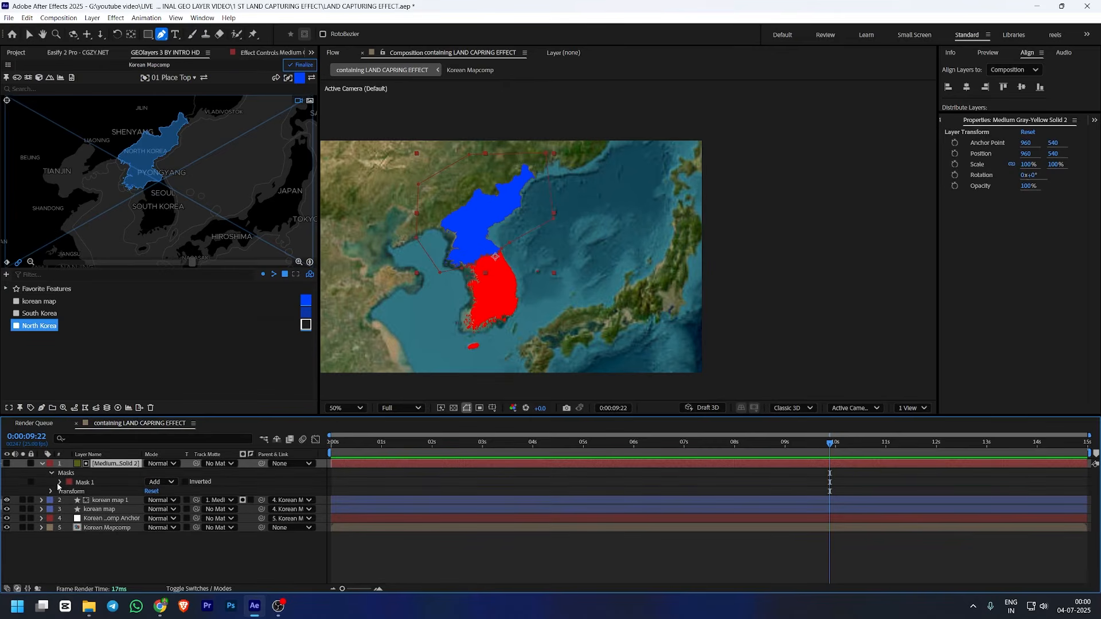
click(59, 482)
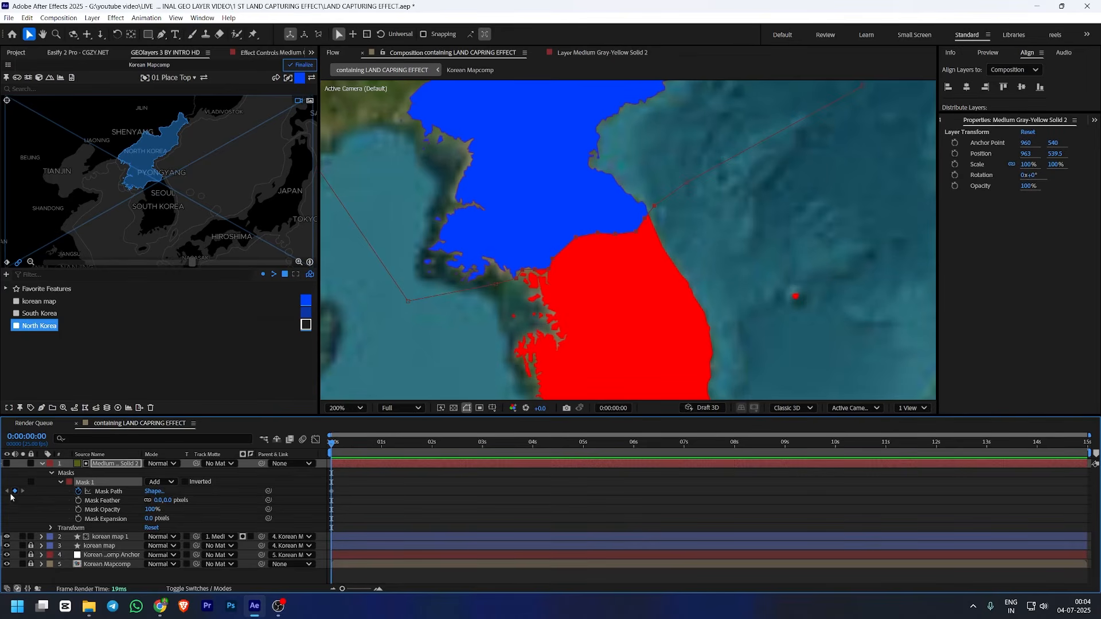
click(14, 491)
At 2 seconds, move the mask's southern border points into northern South Korea and reshape them into a jagged front
drag(332, 444, 432, 453)
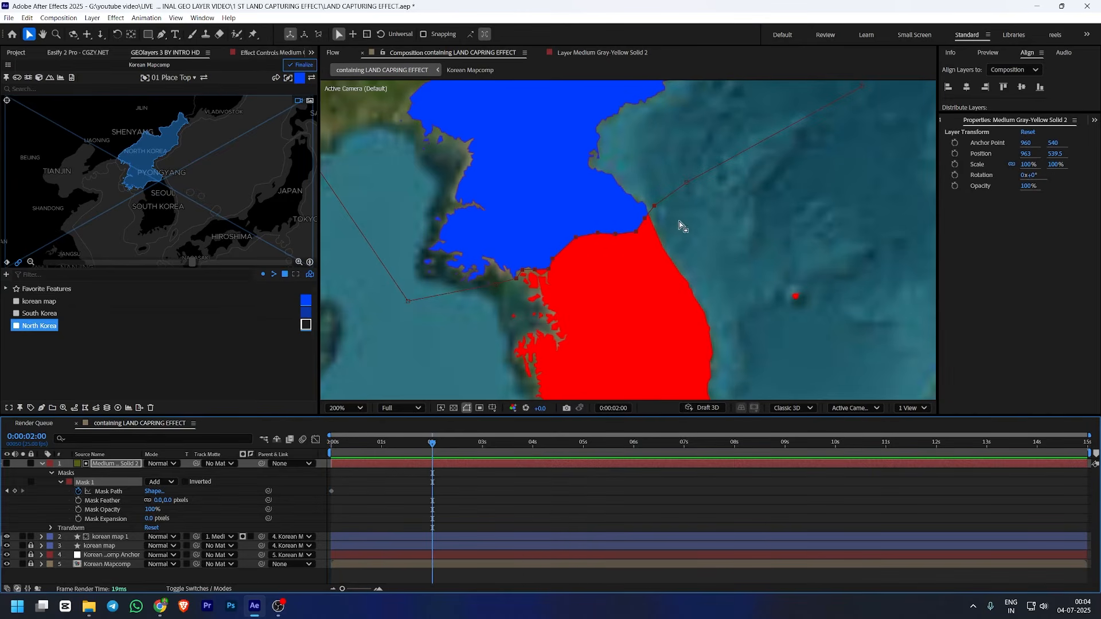
drag(672, 215, 473, 310)
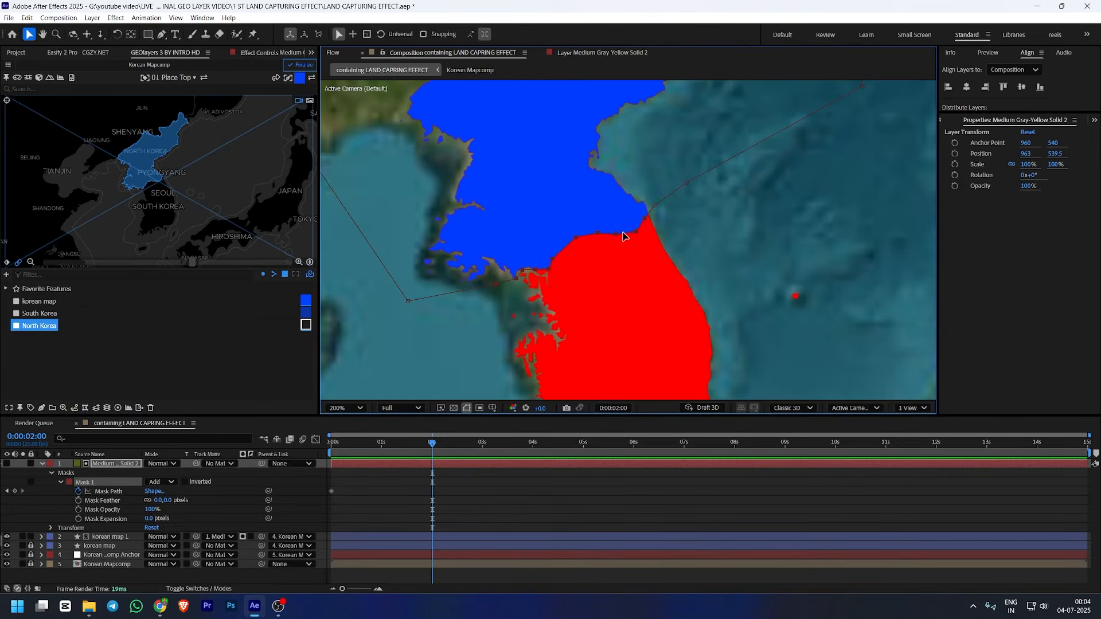
drag(615, 238, 689, 285)
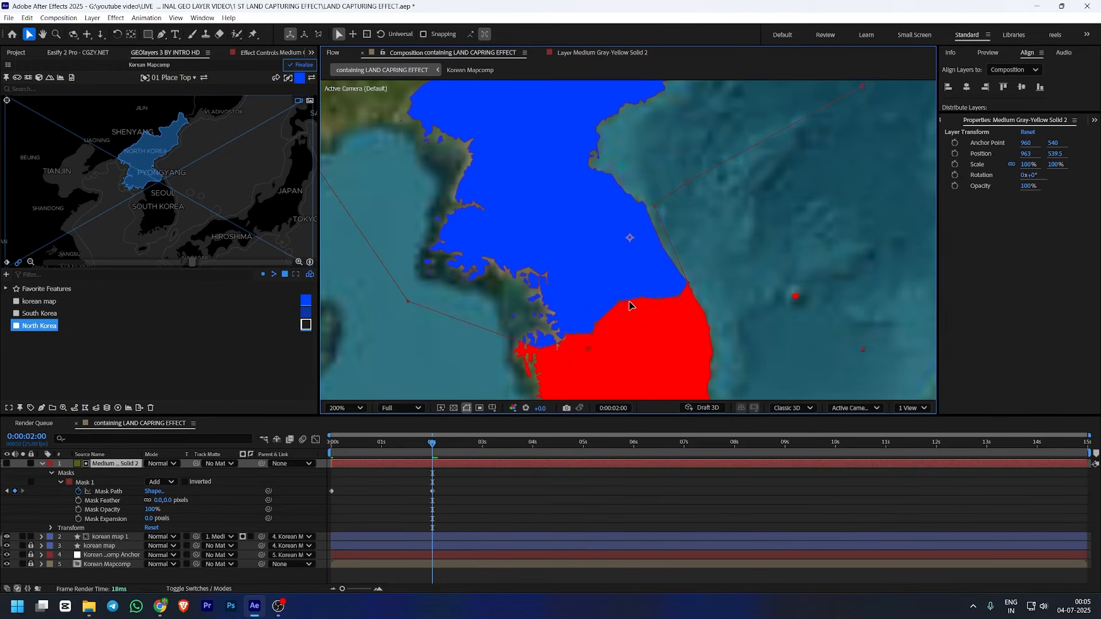
drag(621, 313, 596, 310)
drag(584, 347, 535, 373)
mouse_move(677, 298)
mouse_down()
mouse_move(668, 273)
mouse_move(665, 313)
mouse_up()
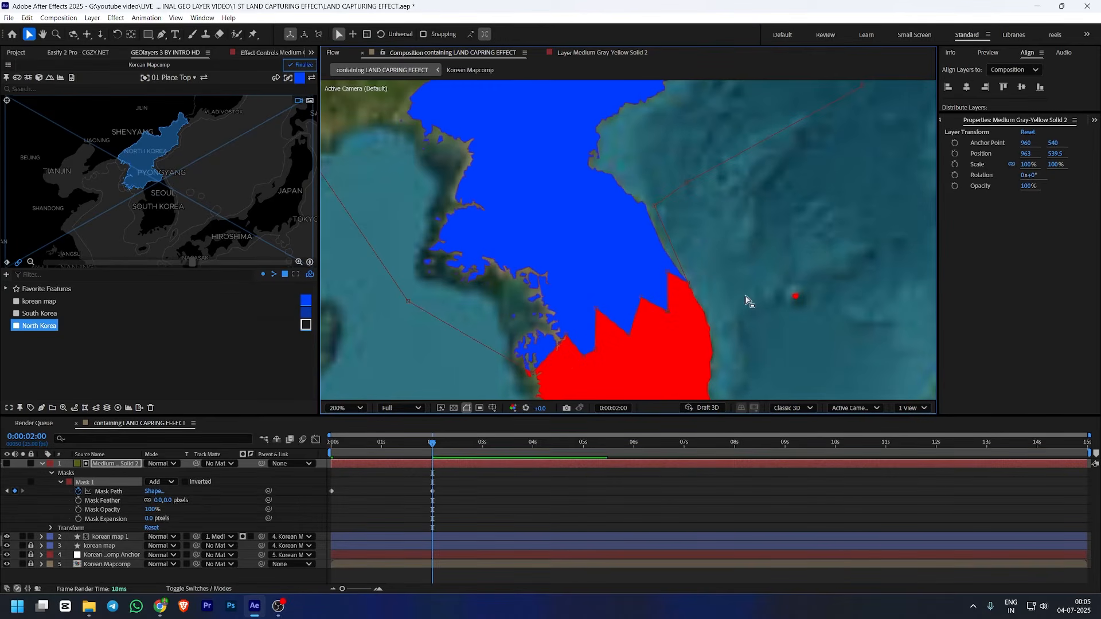
At 4 seconds, shift the selected front points of Mask 1 farther south into South Korea
scroll(745, 301, down, 3)
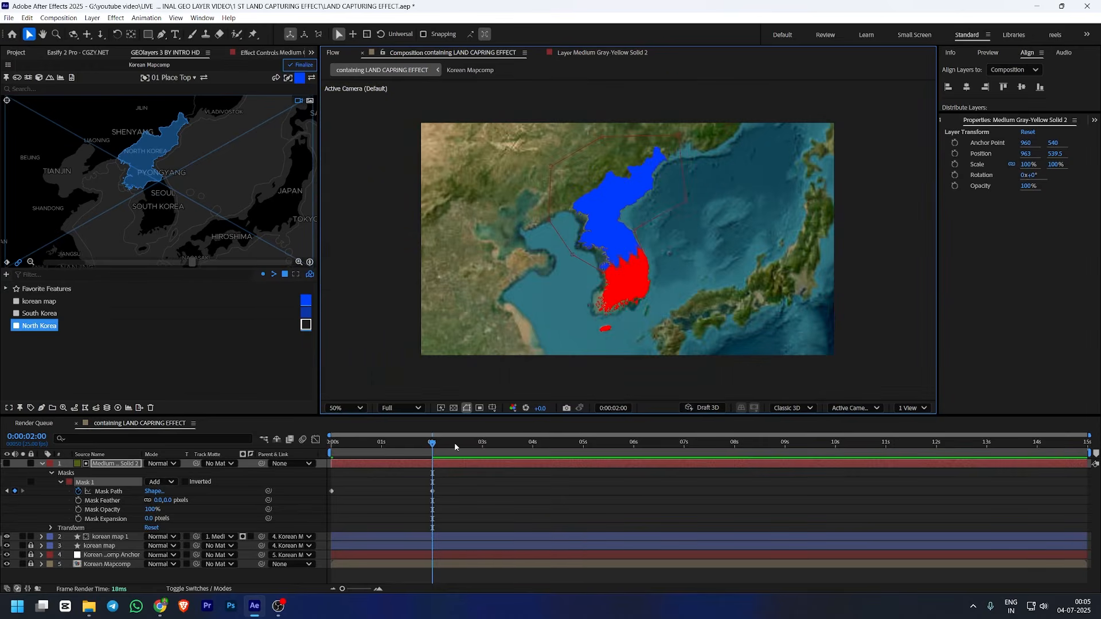
drag(433, 445, 534, 452)
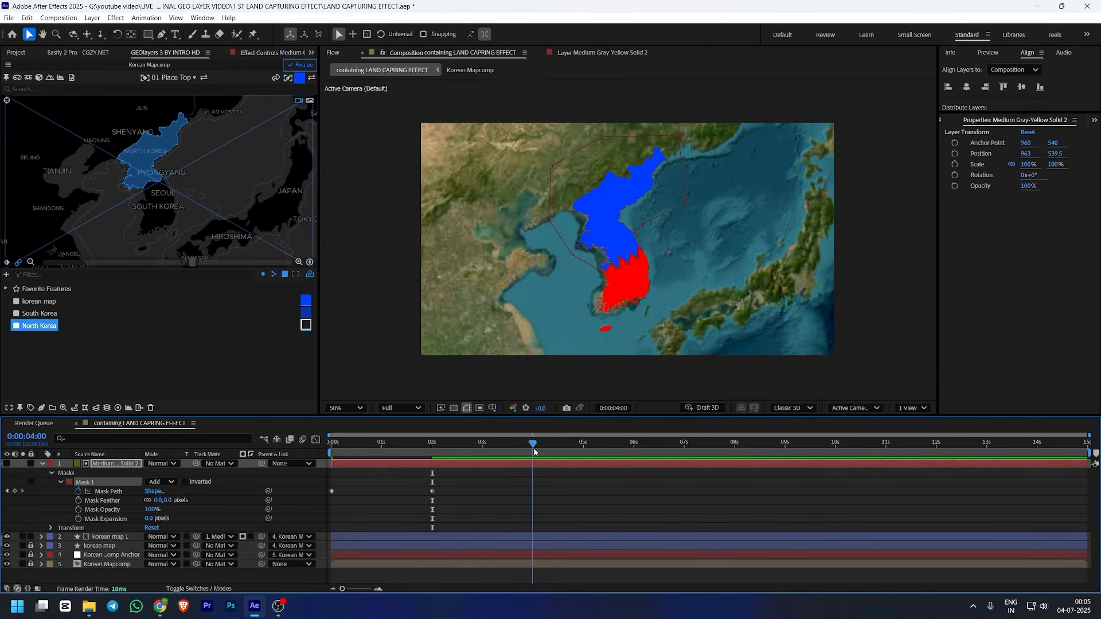
scroll(720, 290, up, 3)
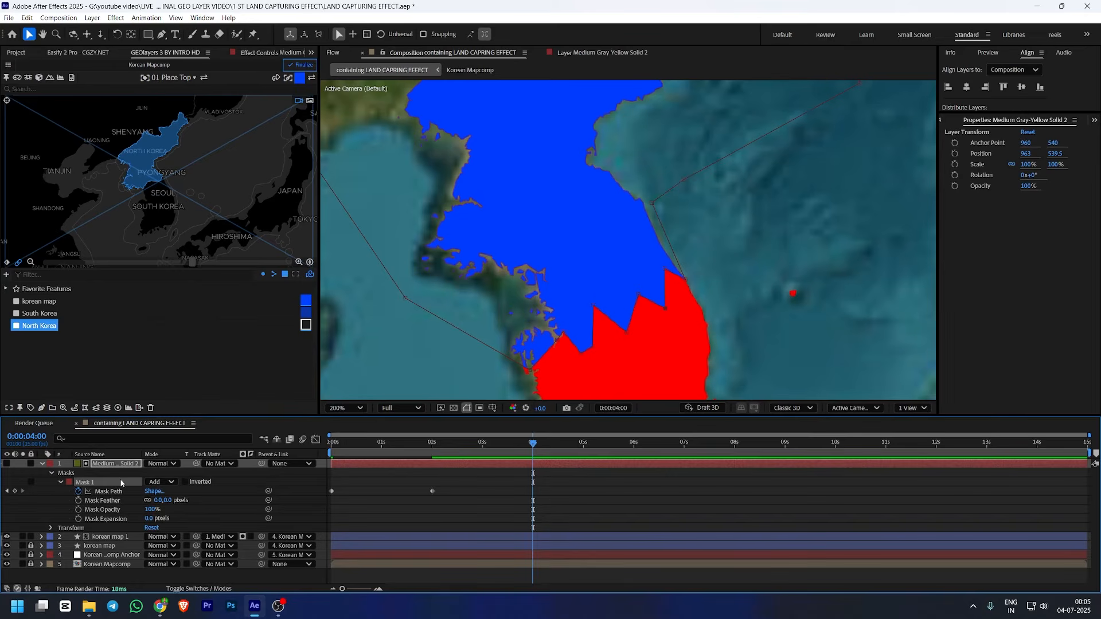
drag(537, 379, 716, 254)
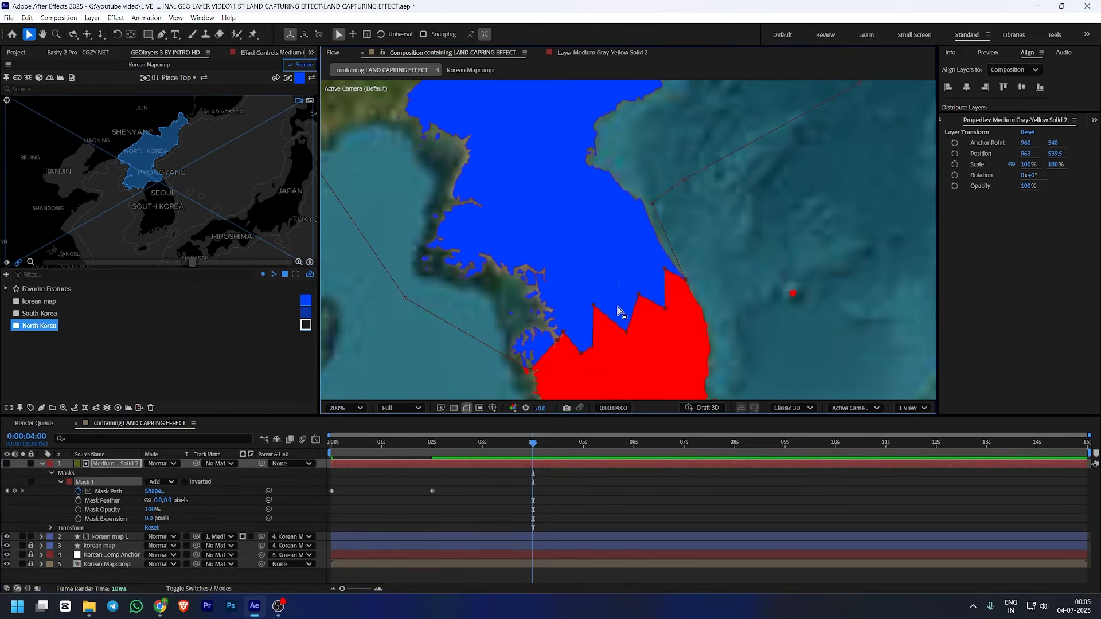
drag(623, 317, 624, 337)
key(comma)
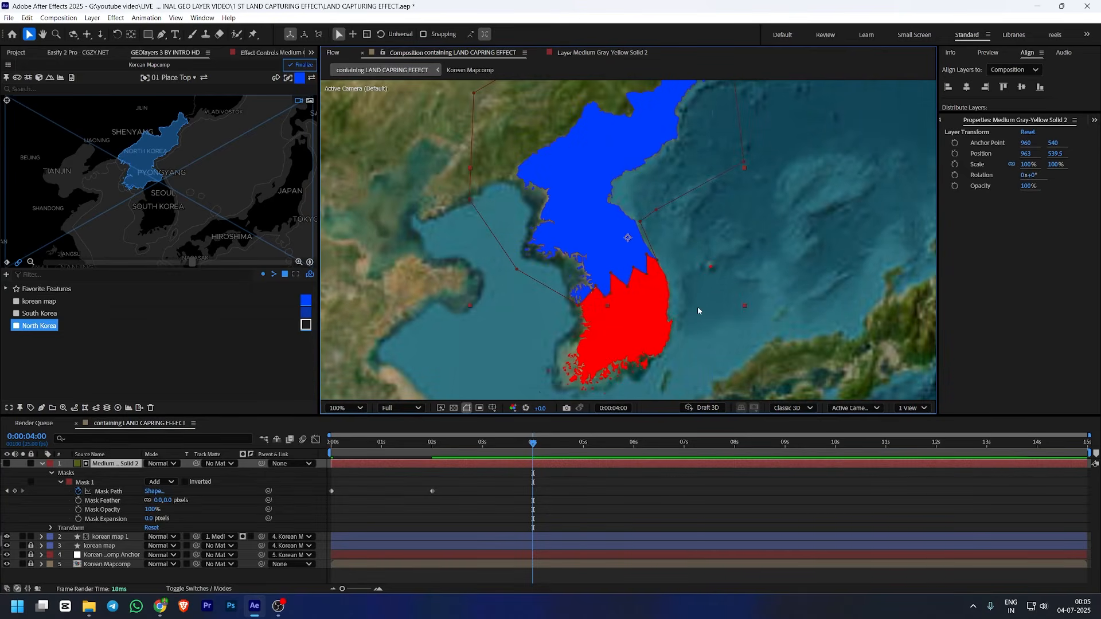
scroll(637, 315, up, 1)
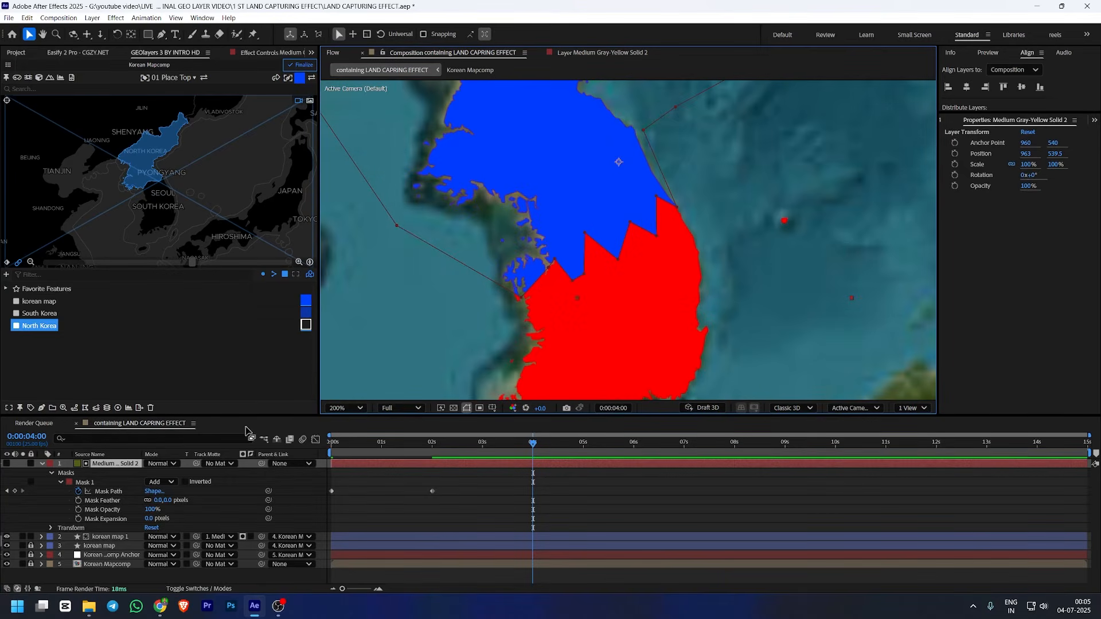
click(91, 481)
drag(534, 304, 717, 172)
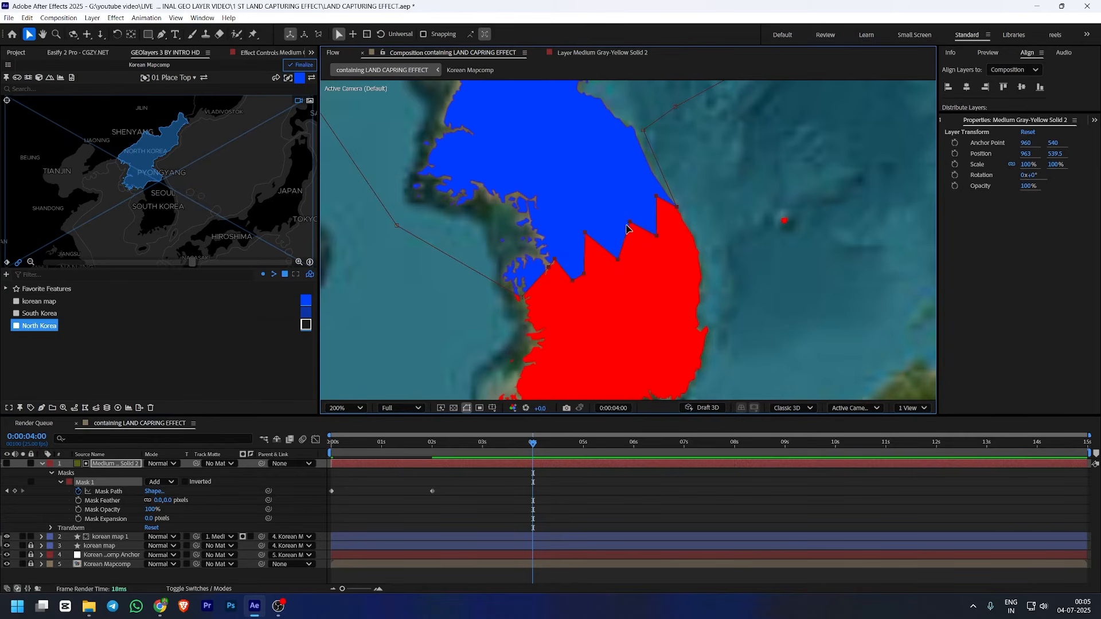
drag(631, 228, 632, 300)
Adjust individual mask points at 4 seconds so the jagged blue front spans the full width of southern South Korea
drag(523, 300, 488, 356)
drag(683, 277, 724, 257)
drag(665, 274, 653, 335)
drag(572, 358, 537, 368)
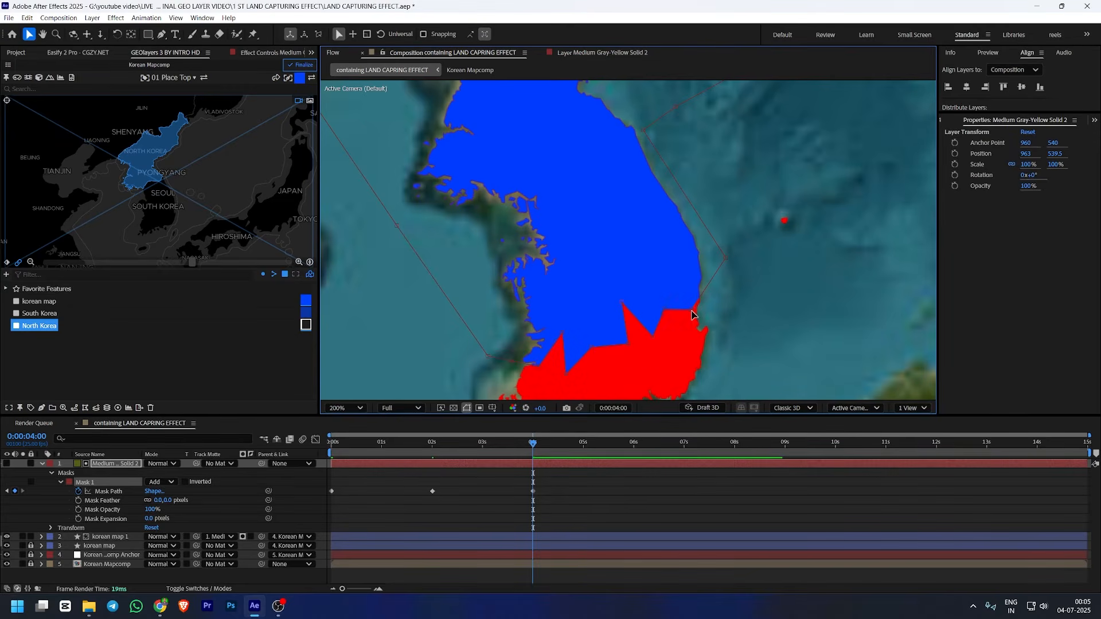
key(comma)
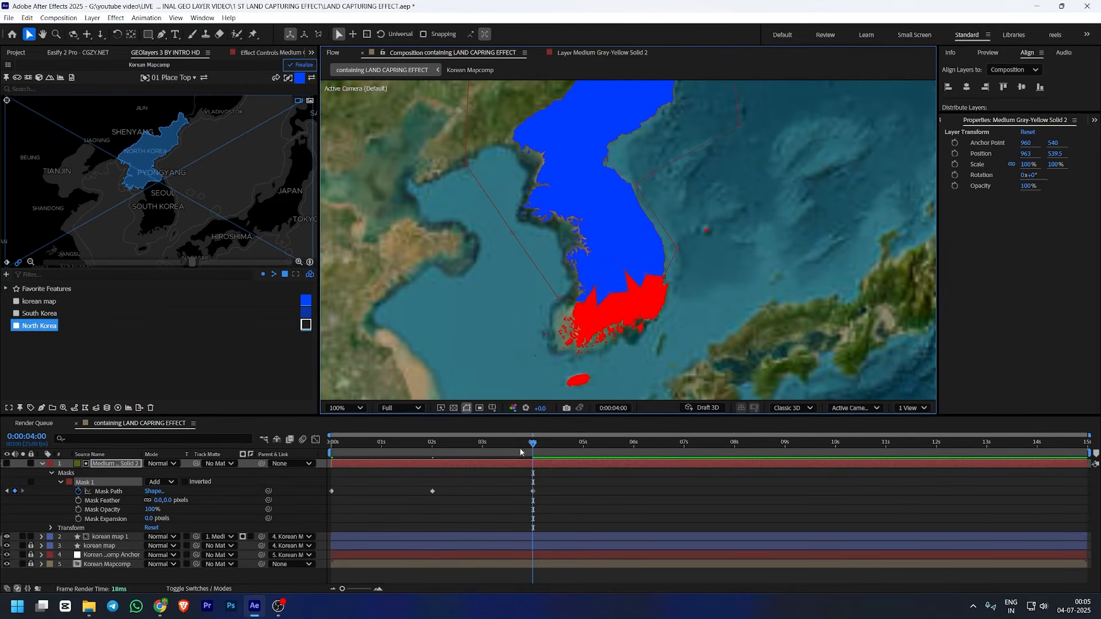
At 6 seconds, pull the mask's front points back north to an uneven line near the original Korean border
drag(538, 441, 571, 445)
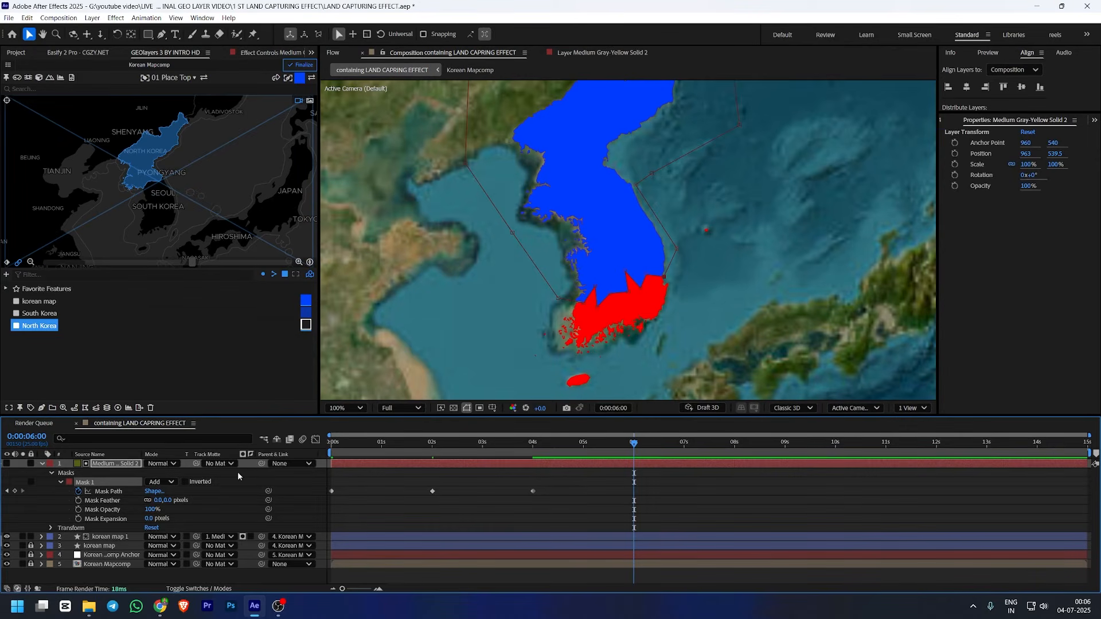
drag(675, 266, 614, 223)
drag(646, 276, 634, 226)
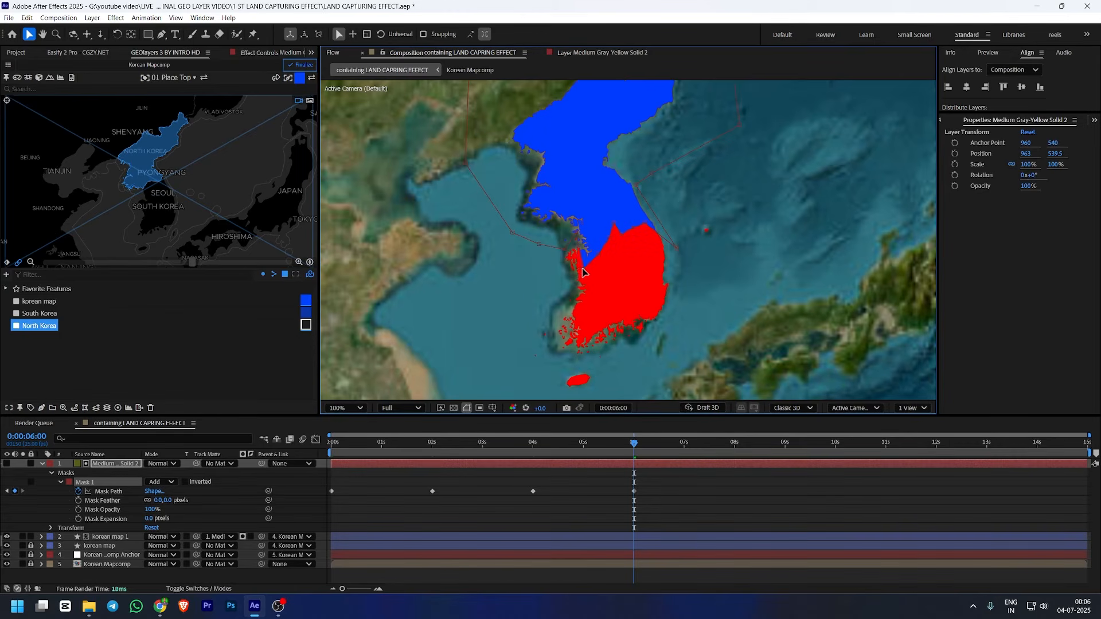
drag(570, 253, 561, 278)
At 8 seconds, move the mask's front points into southern North Korea so the red territory advances along a jagged line
click(689, 444)
drag(696, 445, 736, 443)
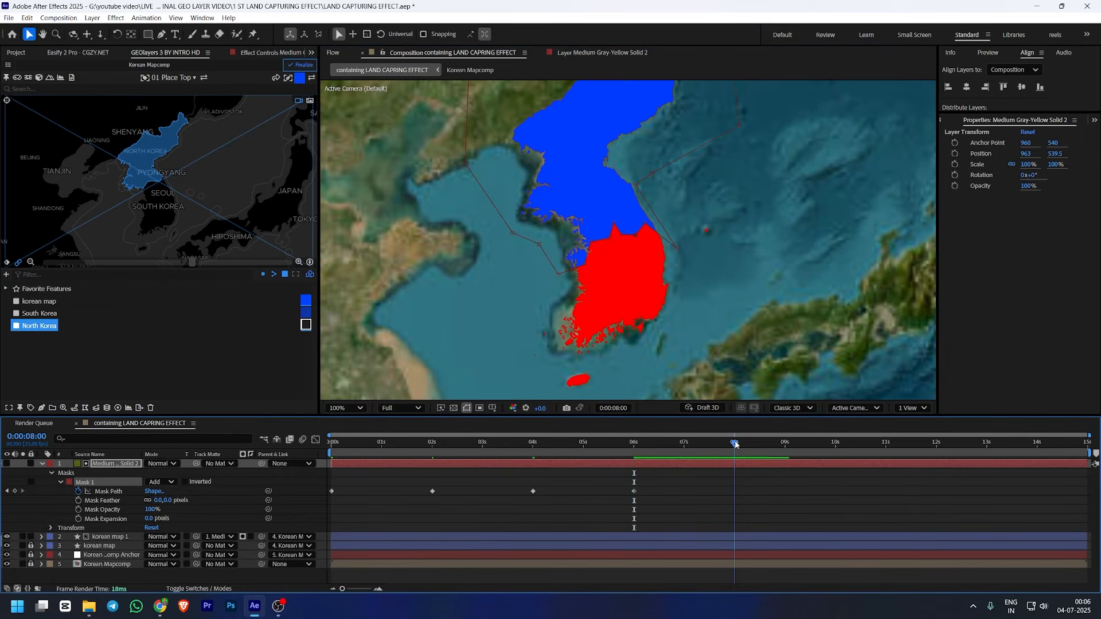
drag(703, 205, 524, 299)
drag(621, 234, 581, 173)
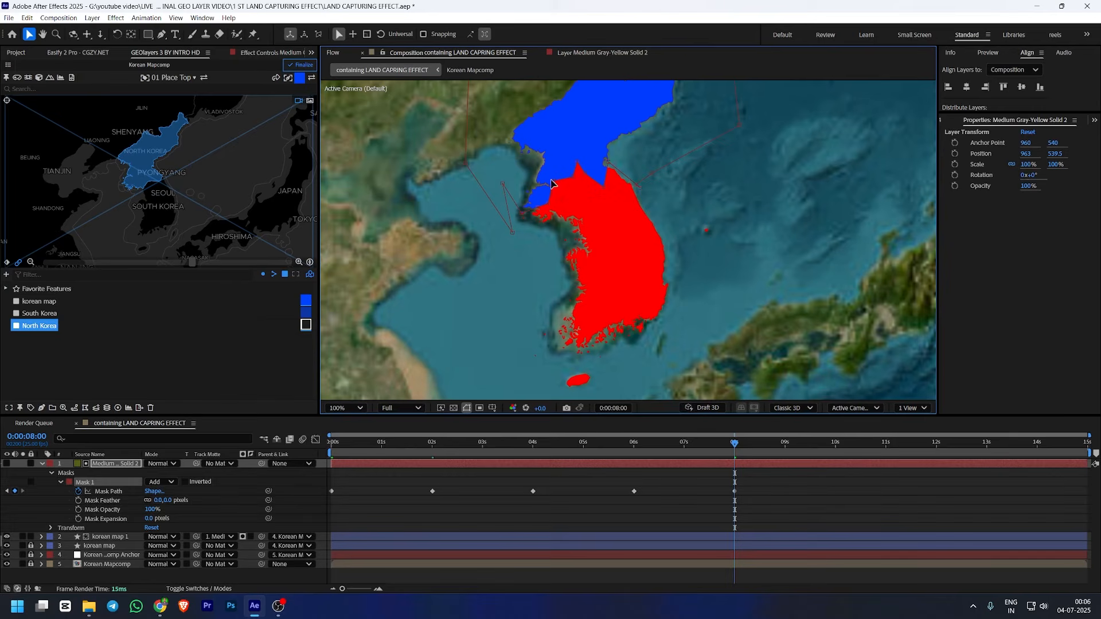
drag(576, 167, 560, 167)
At 10 seconds, push the mask's front points deep into North Korea, leaving only a jagged blue strip along its northern border
click(838, 447)
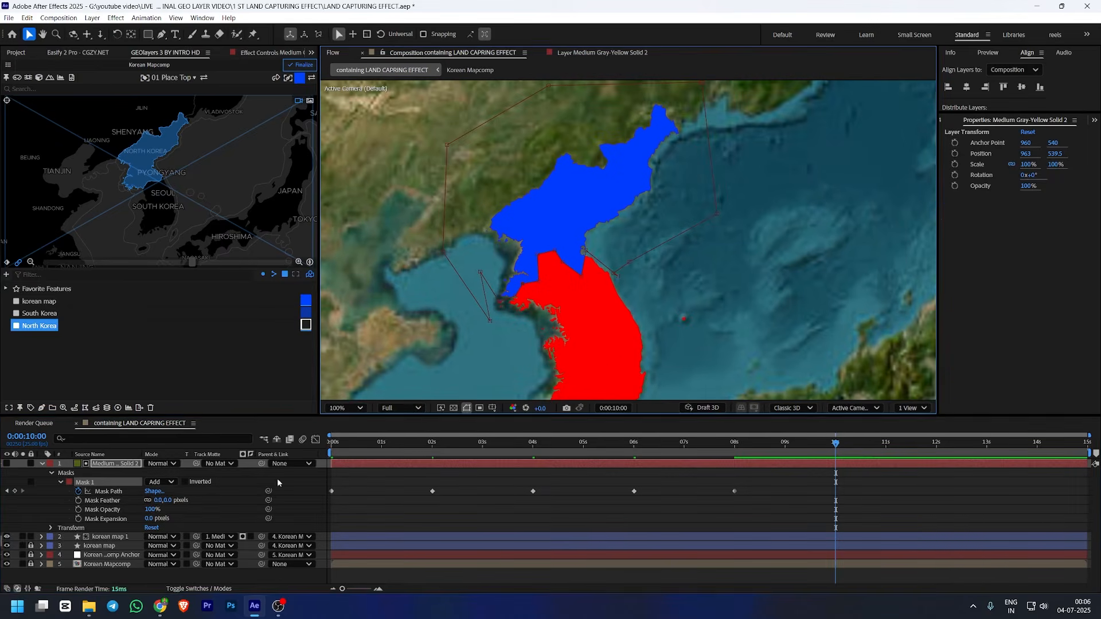
drag(638, 270, 447, 327)
drag(614, 232, 474, 287)
drag(563, 265, 644, 238)
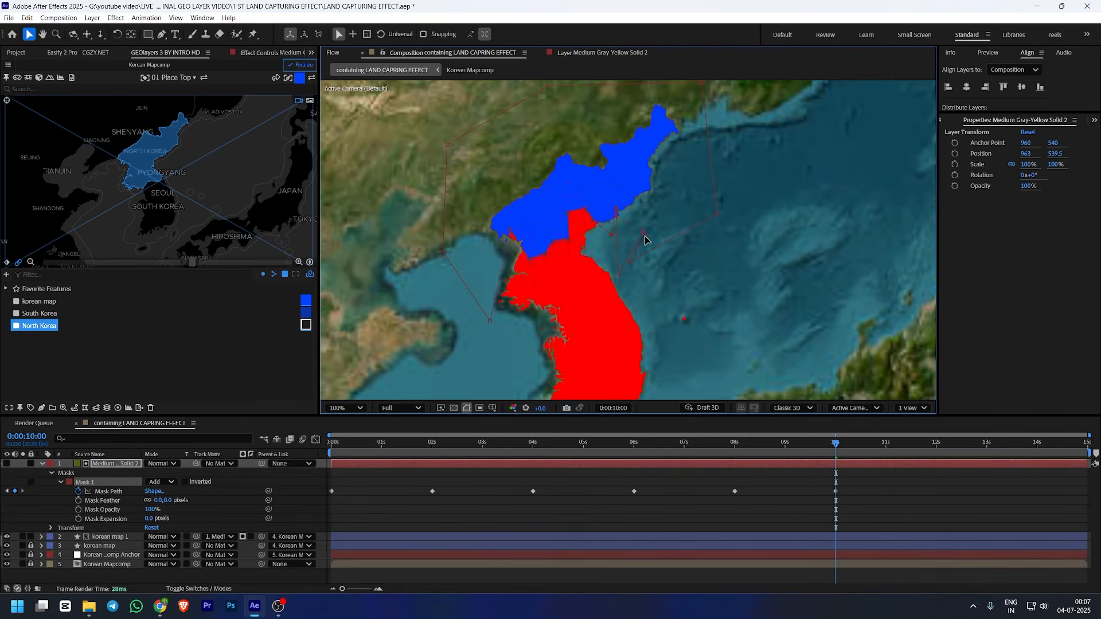
click(678, 251)
drag(620, 275, 635, 217)
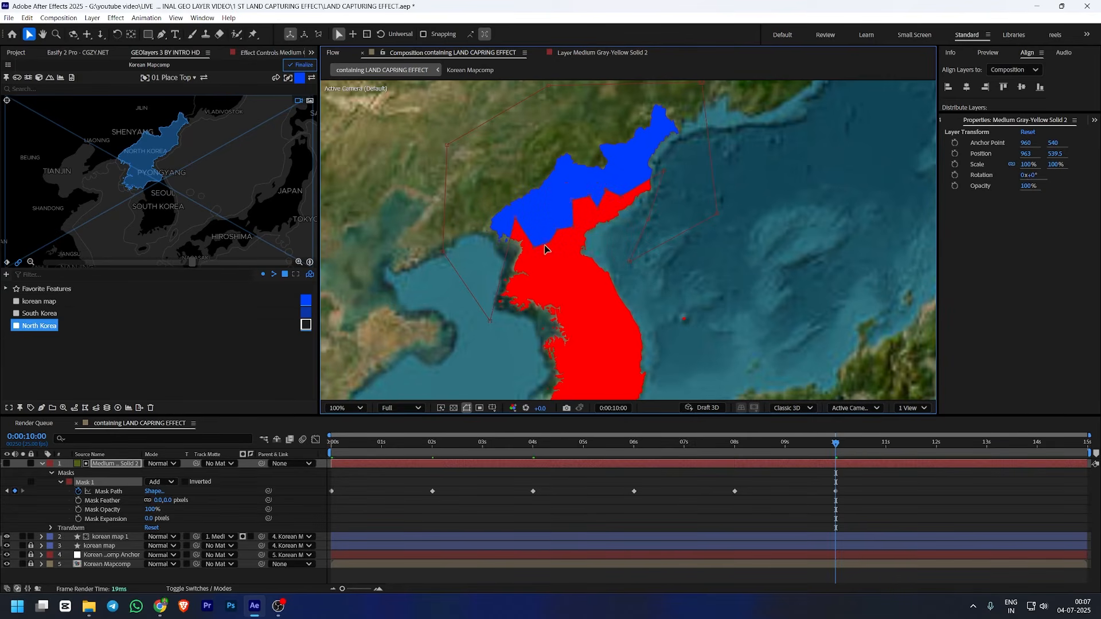
Return to 0 seconds and apply Easy Ease to all the Mask Path keyframes
drag(838, 446, 313, 397)
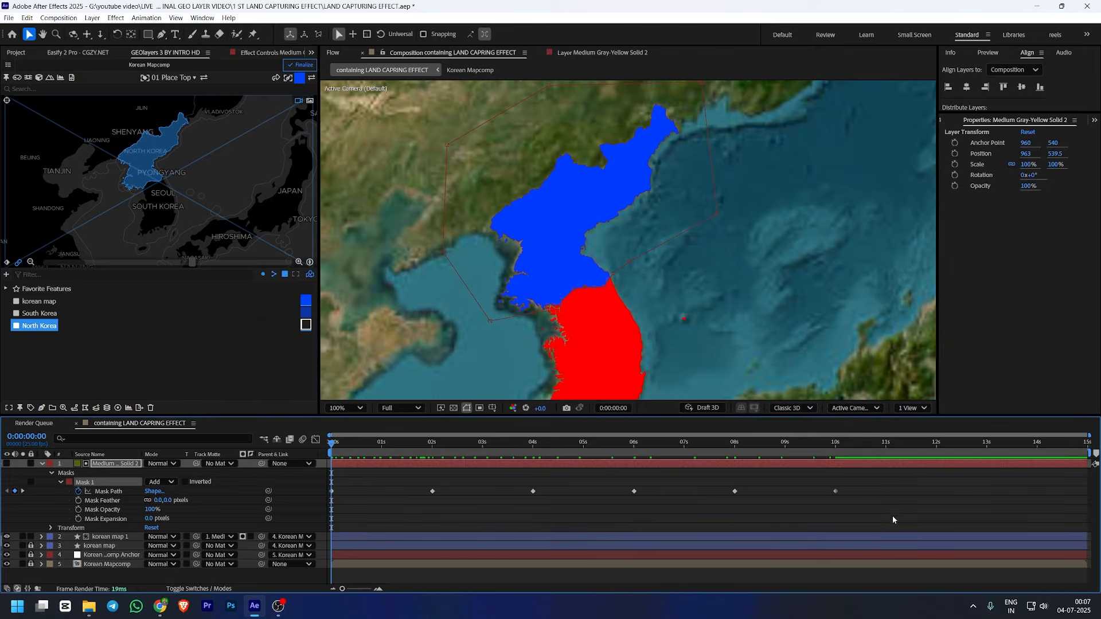
drag(882, 489, 331, 504)
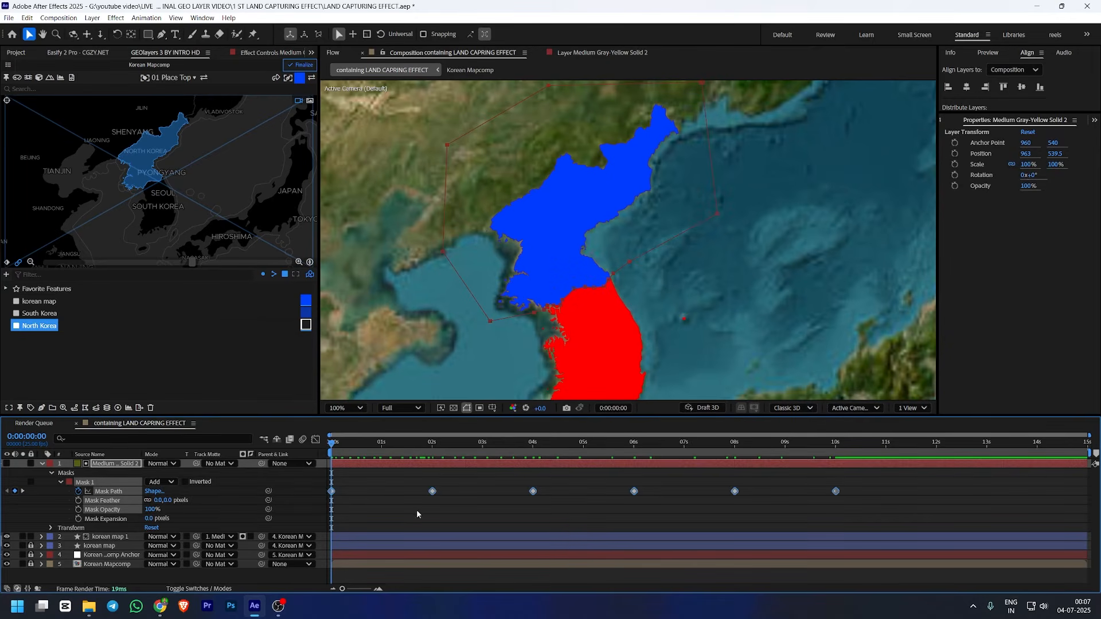
key(F9)
click(421, 508)
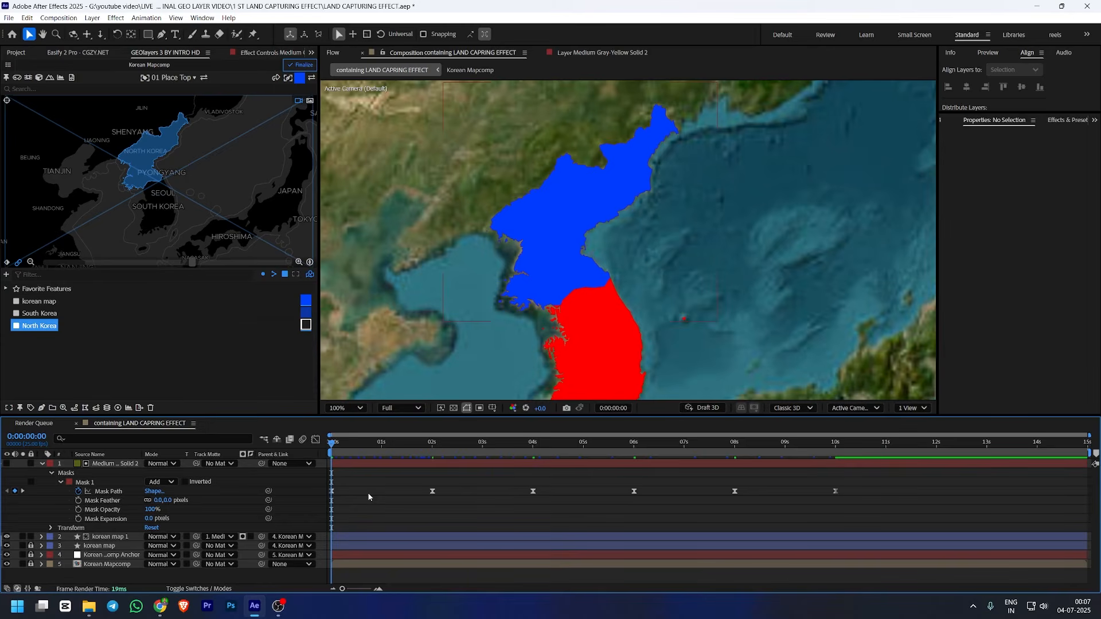
Fit the composition to the viewer and preview the land capture animation from the beginning
scroll(486, 343, down, 2)
click(340, 408)
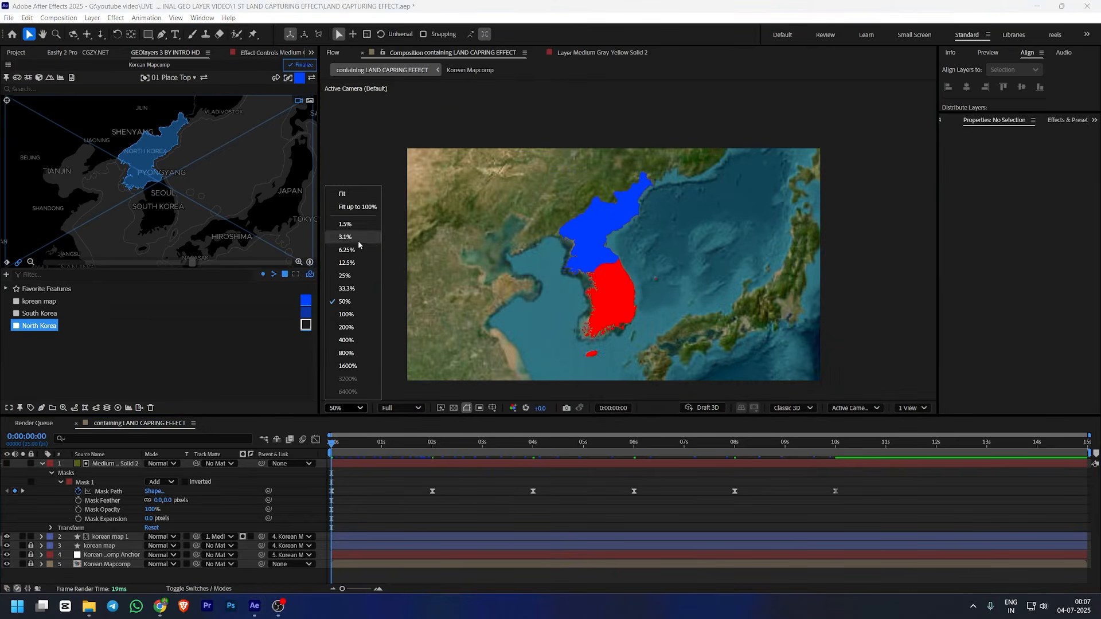
click(356, 191)
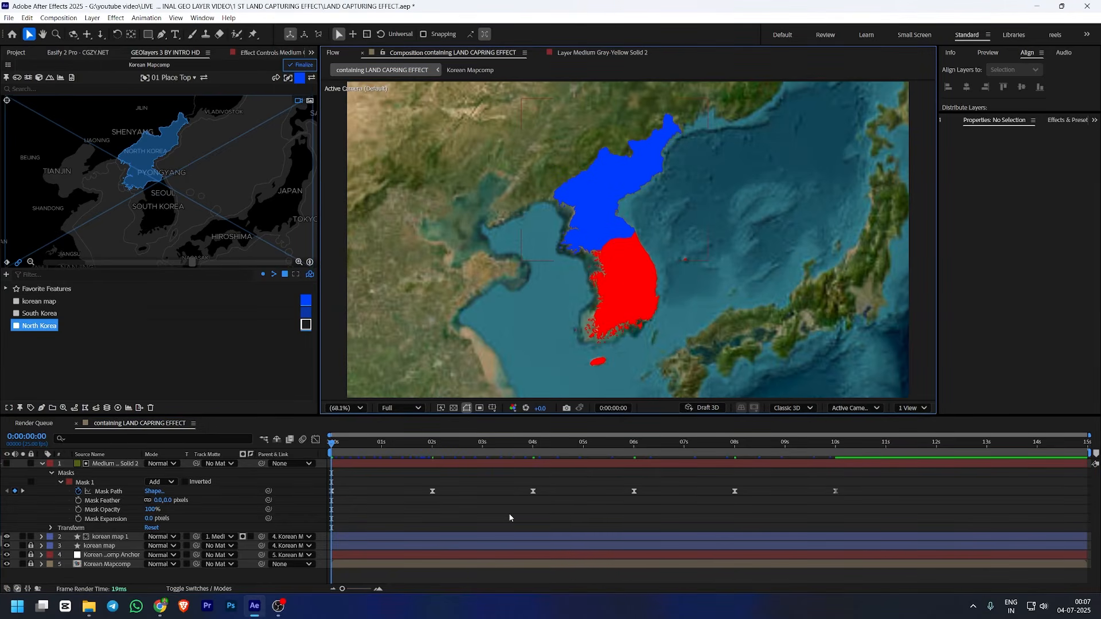
key(space)
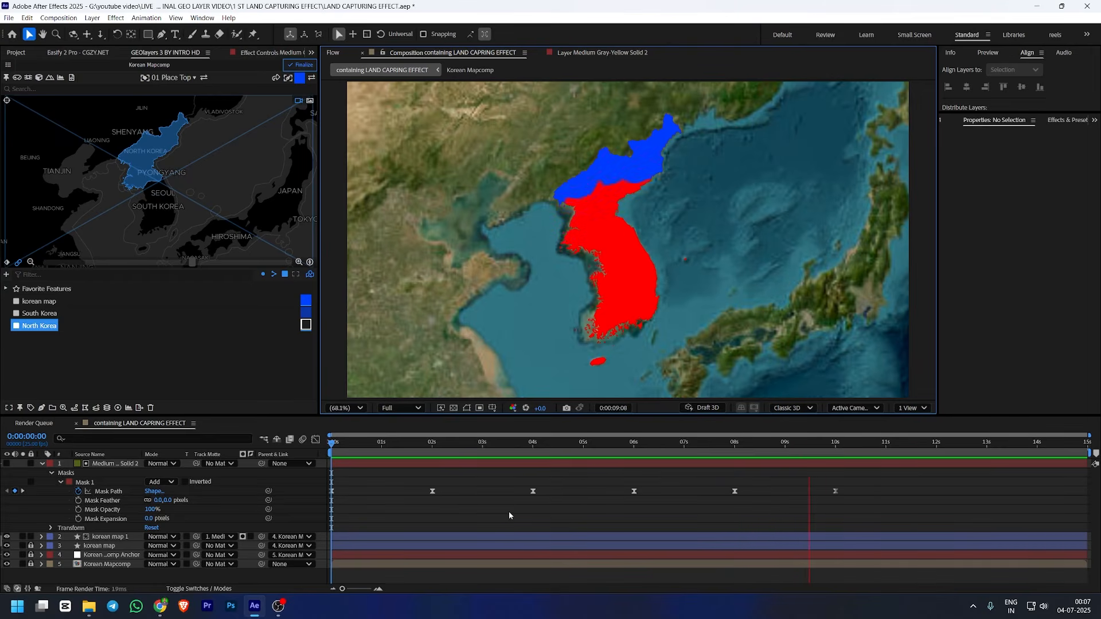
key(space)
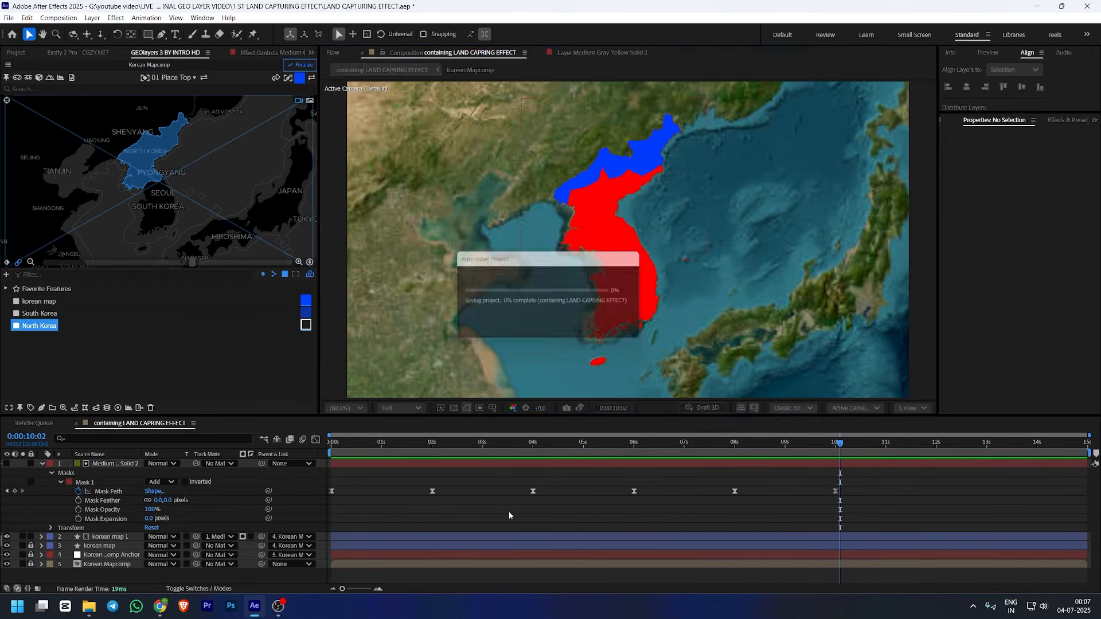
Apply the Turbulent Displace effect to the Medium Gray-Yellow Solid 2 matte layer
click(365, 465)
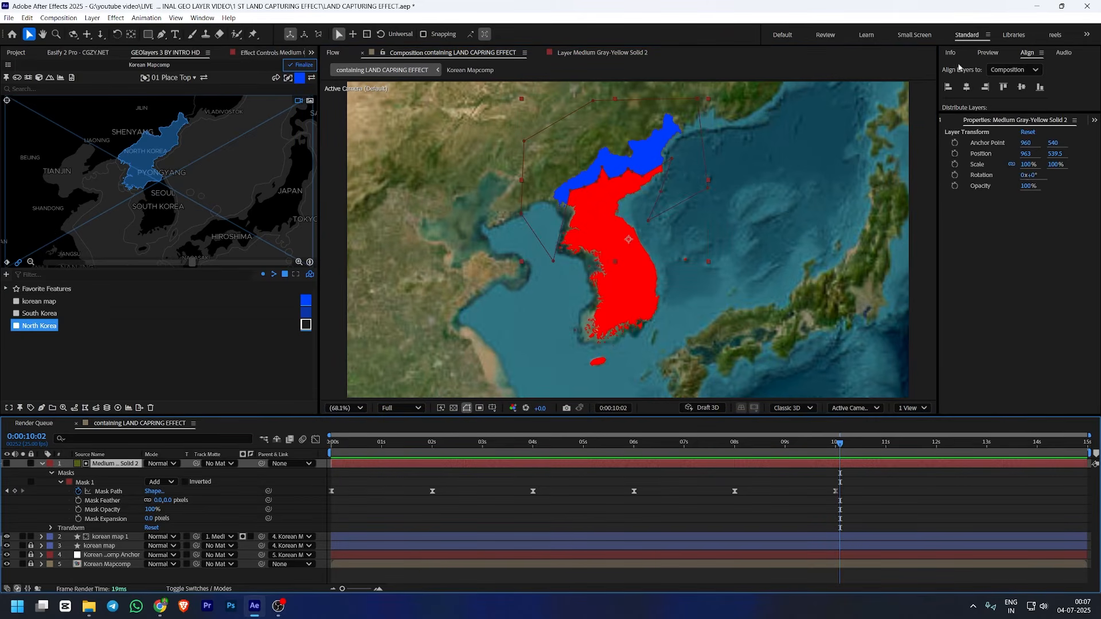
click(1094, 119)
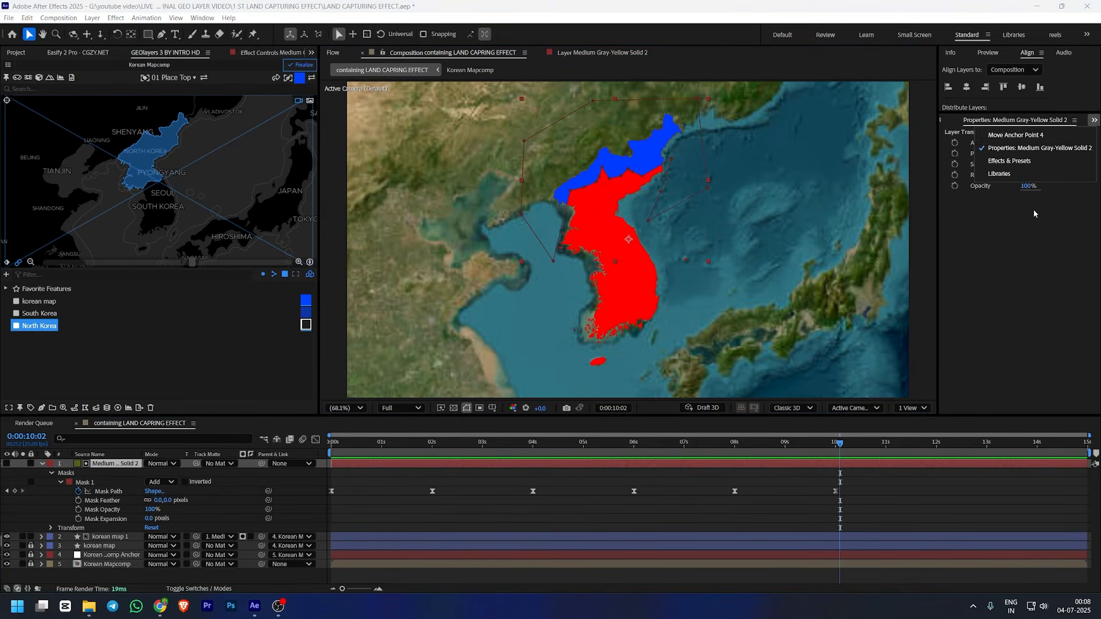
click(1009, 161)
click(973, 133)
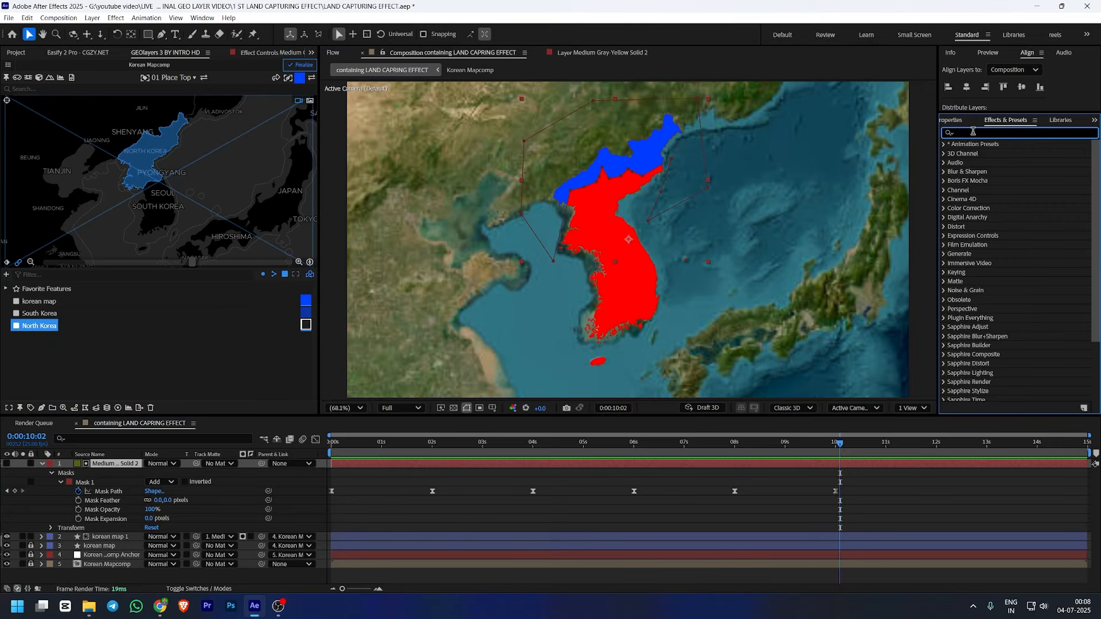
text(tur)
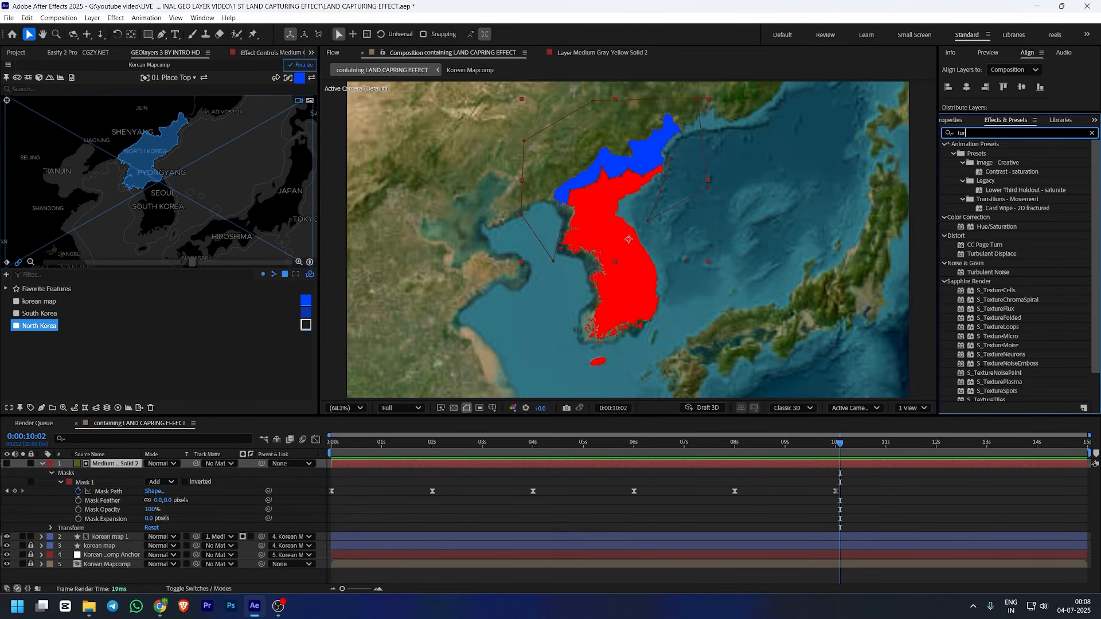
text(b)
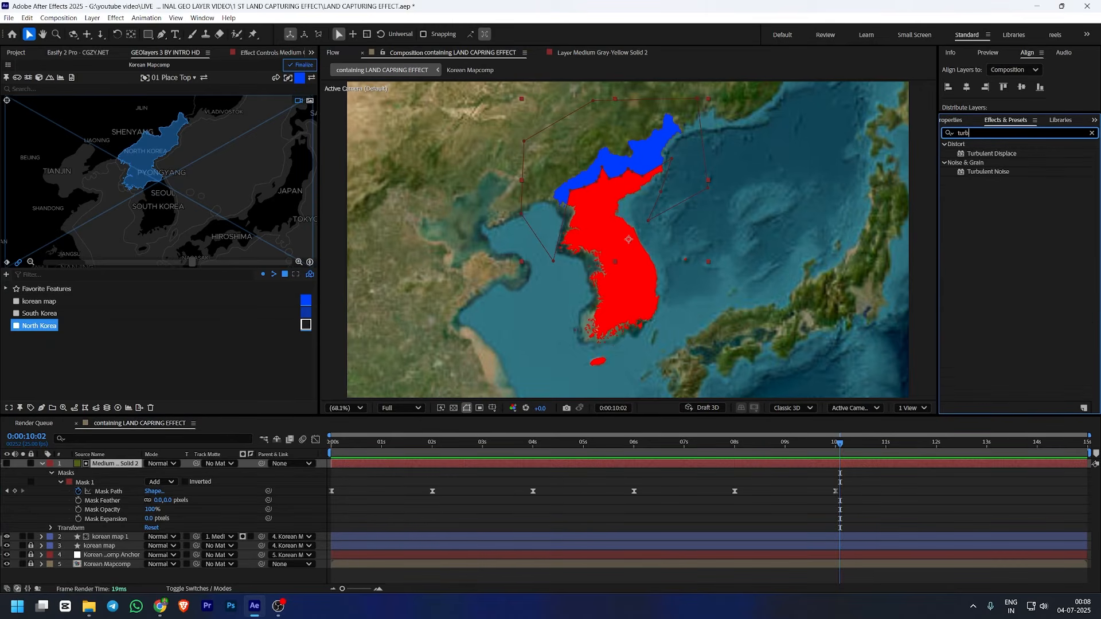
drag(993, 154, 120, 467)
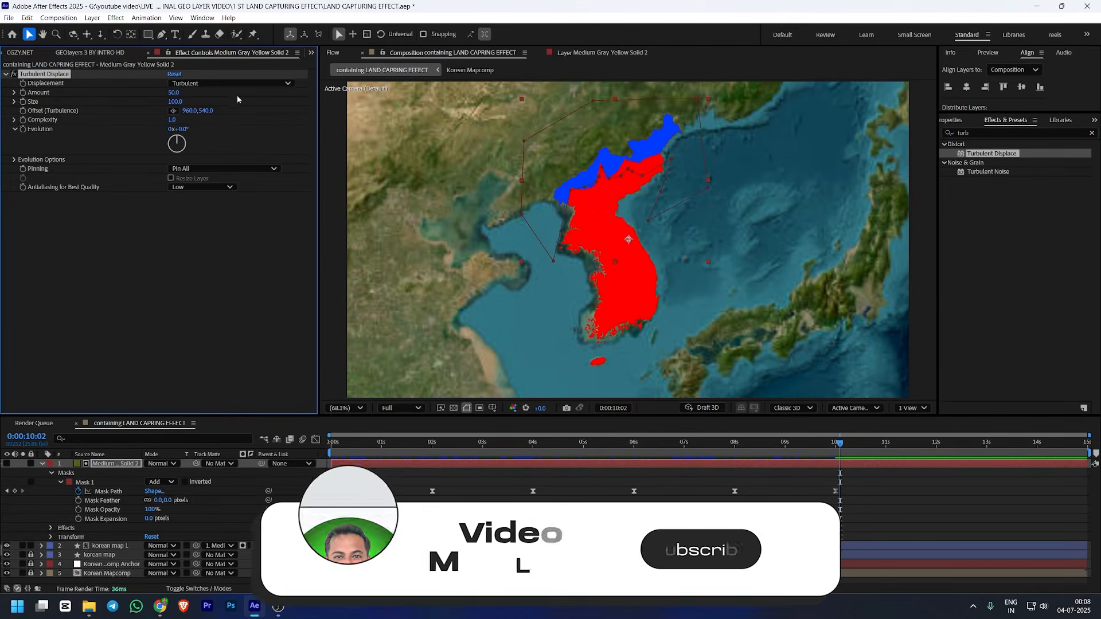
Set the Turbulent Displace complexity to 10, amount to 52 and size to 87
click(176, 119)
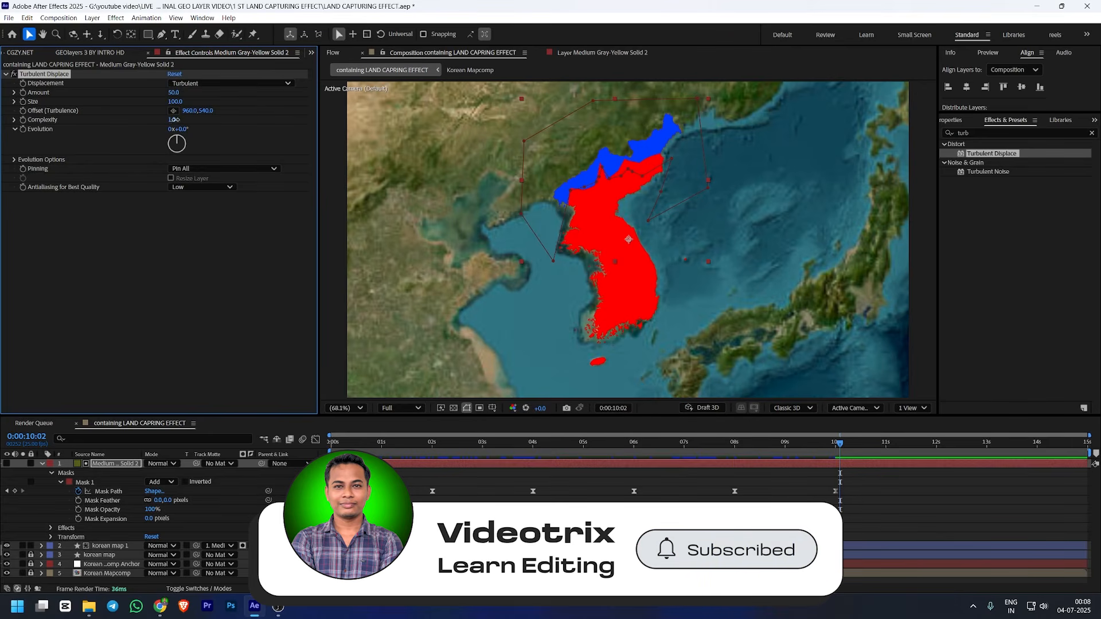
text(1)
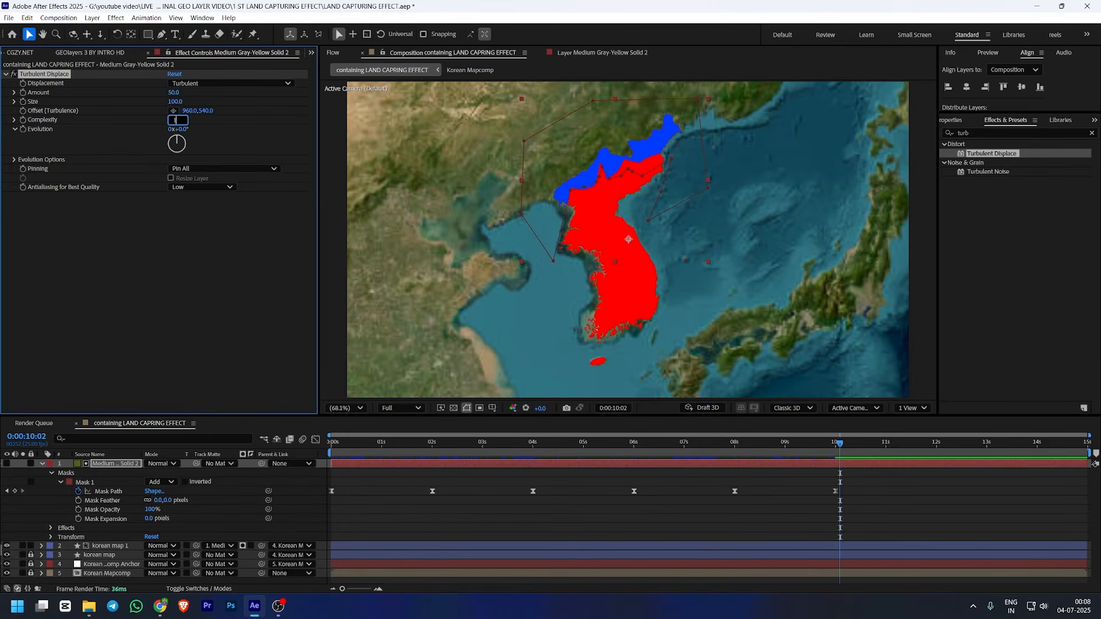
key(Return)
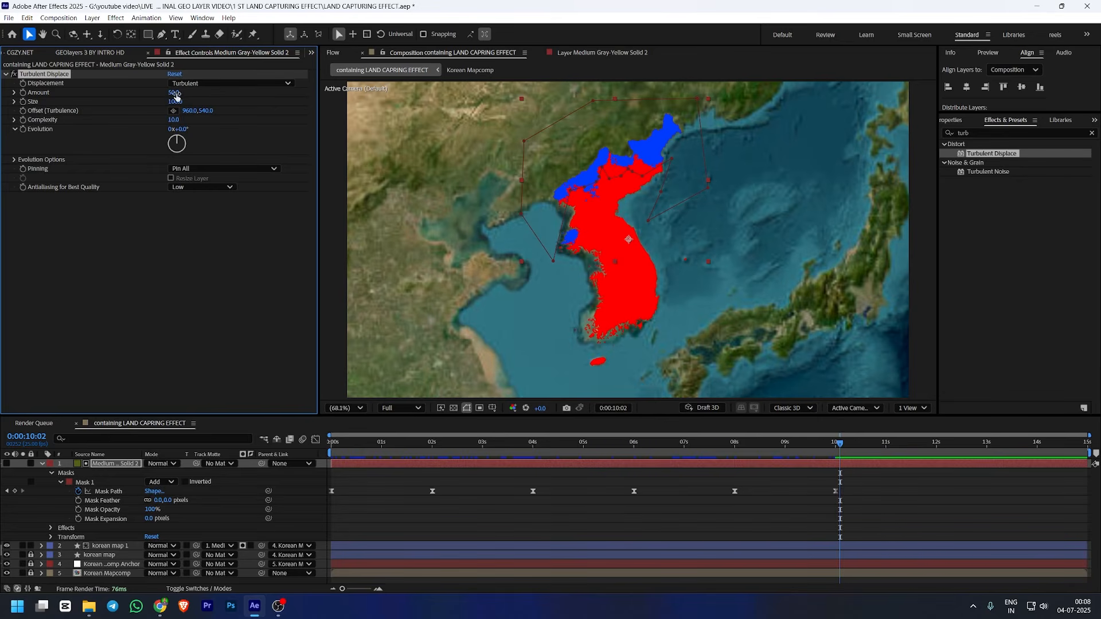
drag(176, 92, 166, 100)
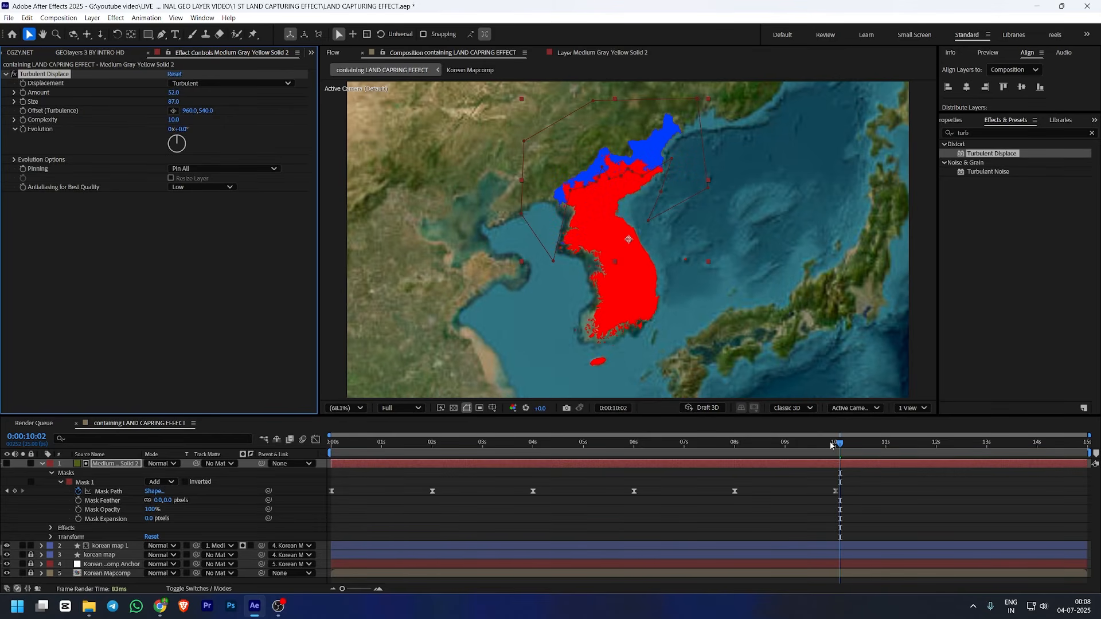
At 0 seconds, set the Turbulent Displace size to 100, amount to 59 and complexity to 9.1, and preview the animation
click(254, 460)
key(Home)
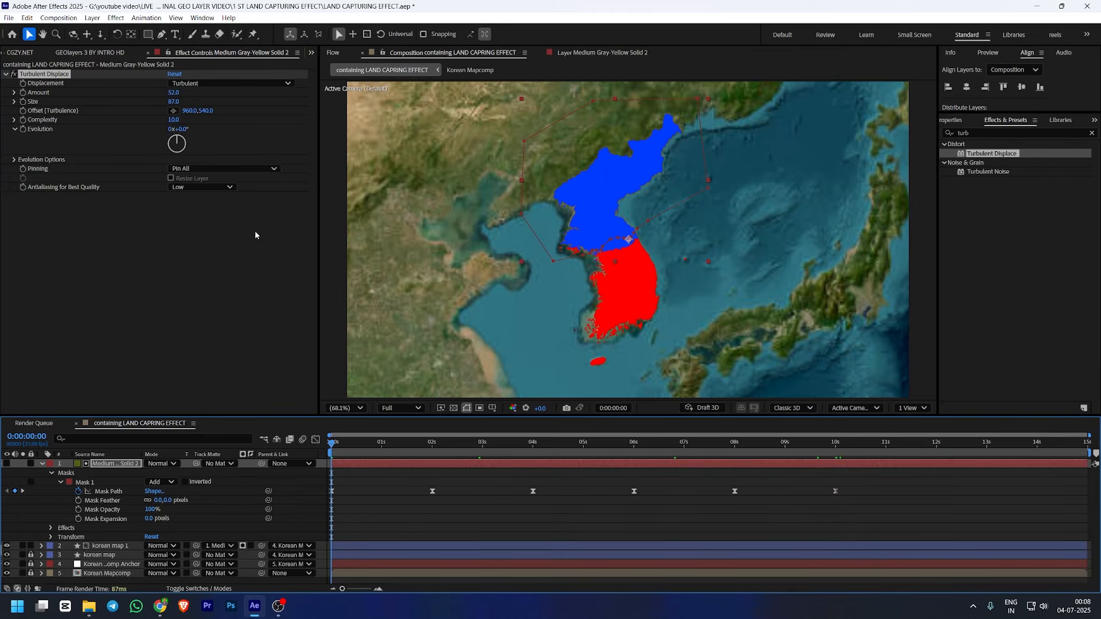
drag(176, 105, 179, 101)
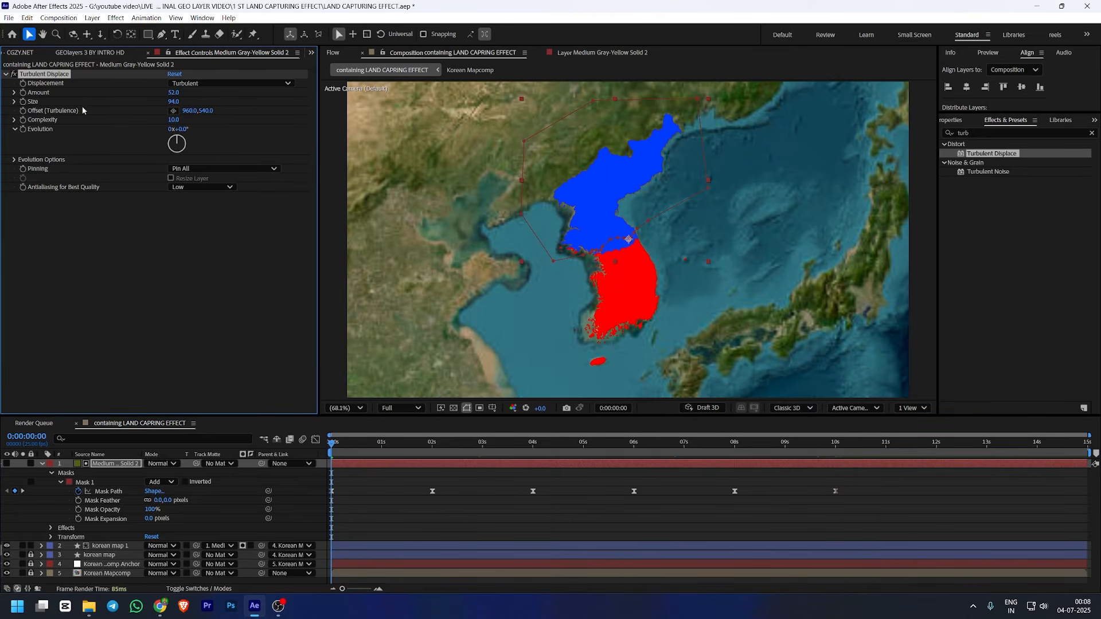
click(173, 101)
text(100)
key(Return)
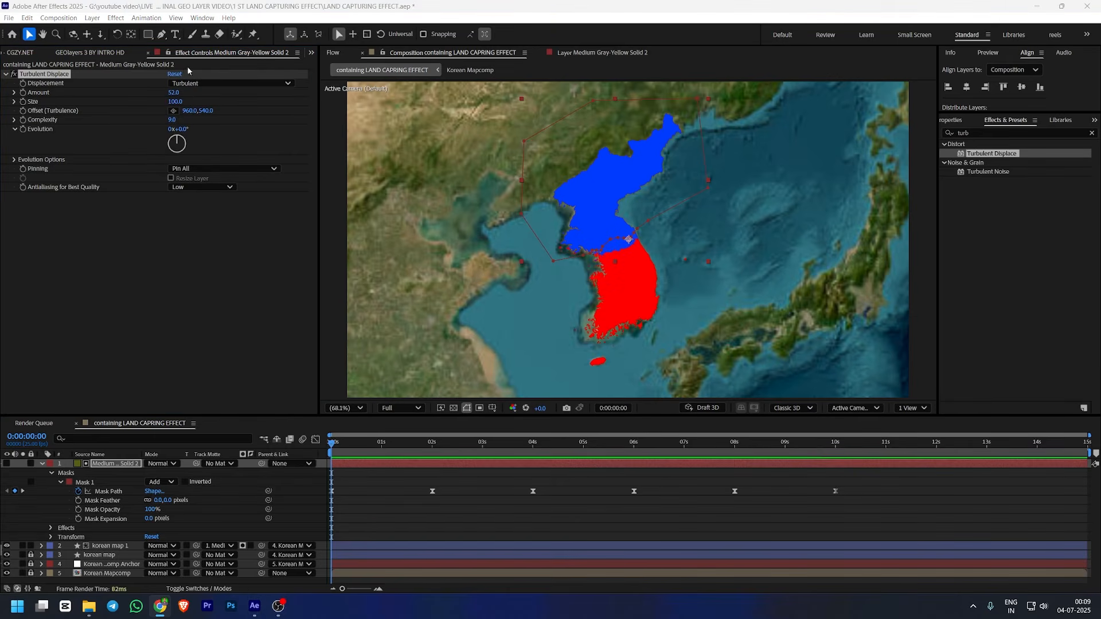
click(179, 92)
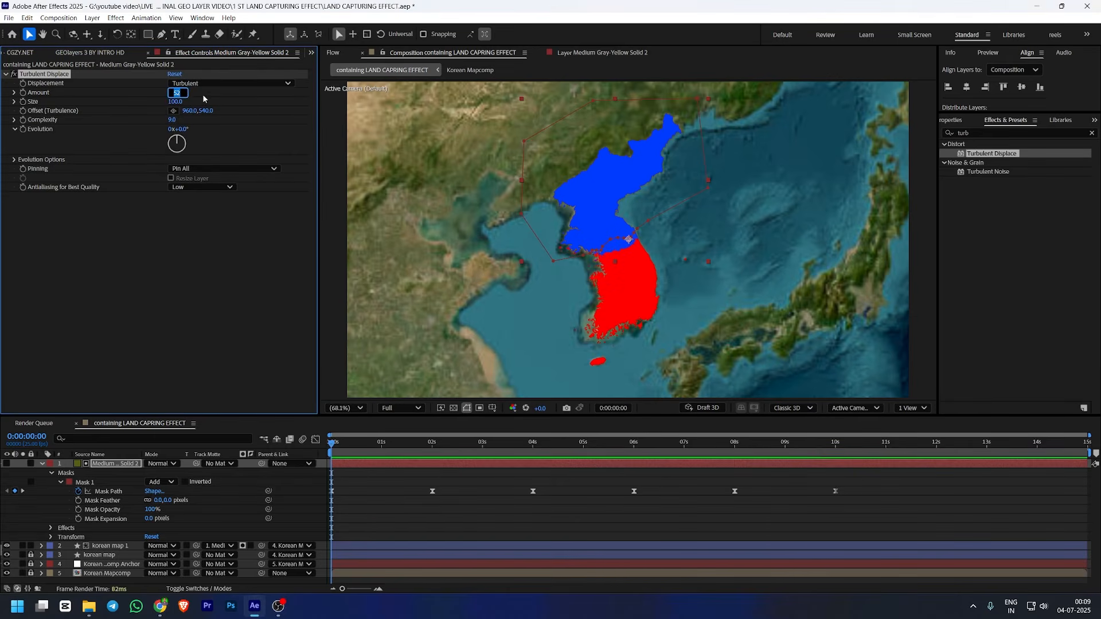
text(59)
key(Return)
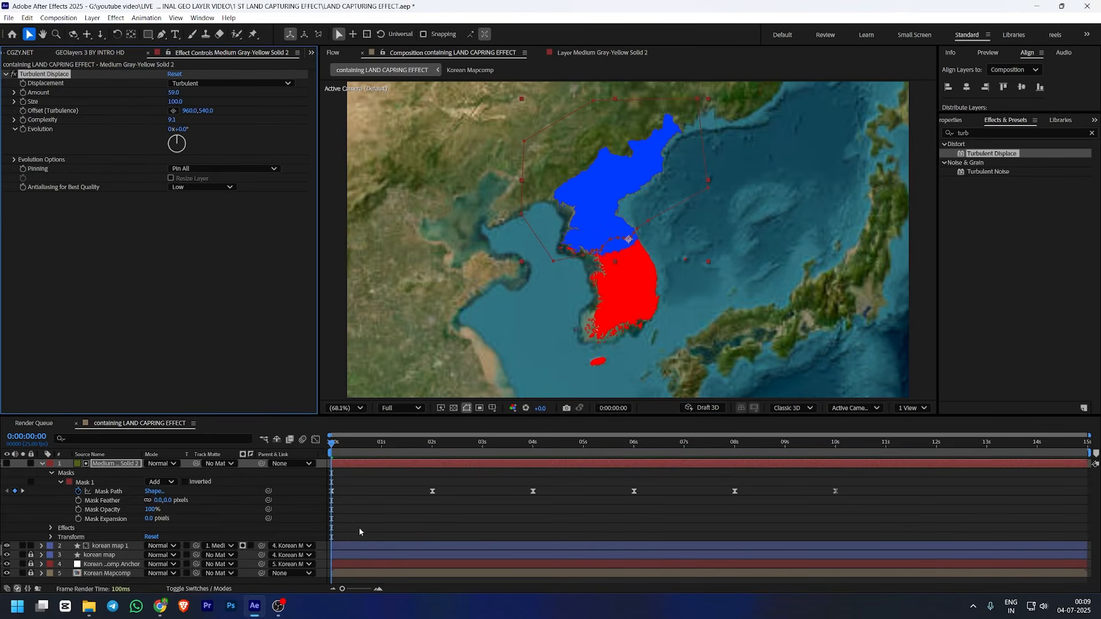
key(space)
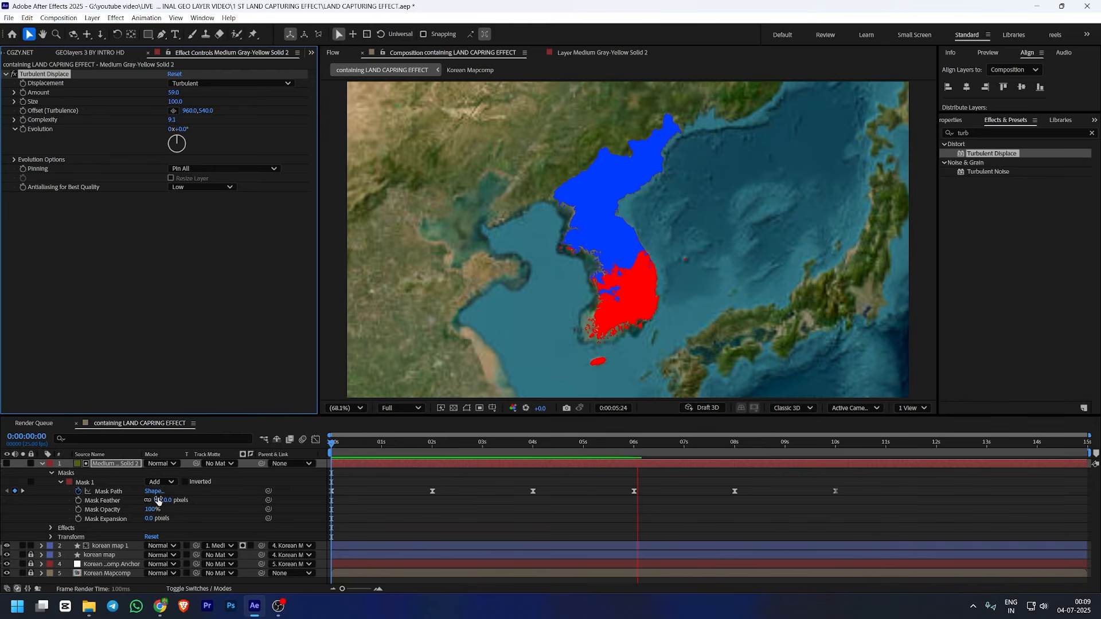
key(space)
Set Mask 1's feather to 32 pixels and preview the land capture from the beginning
drag(159, 500, 175, 502)
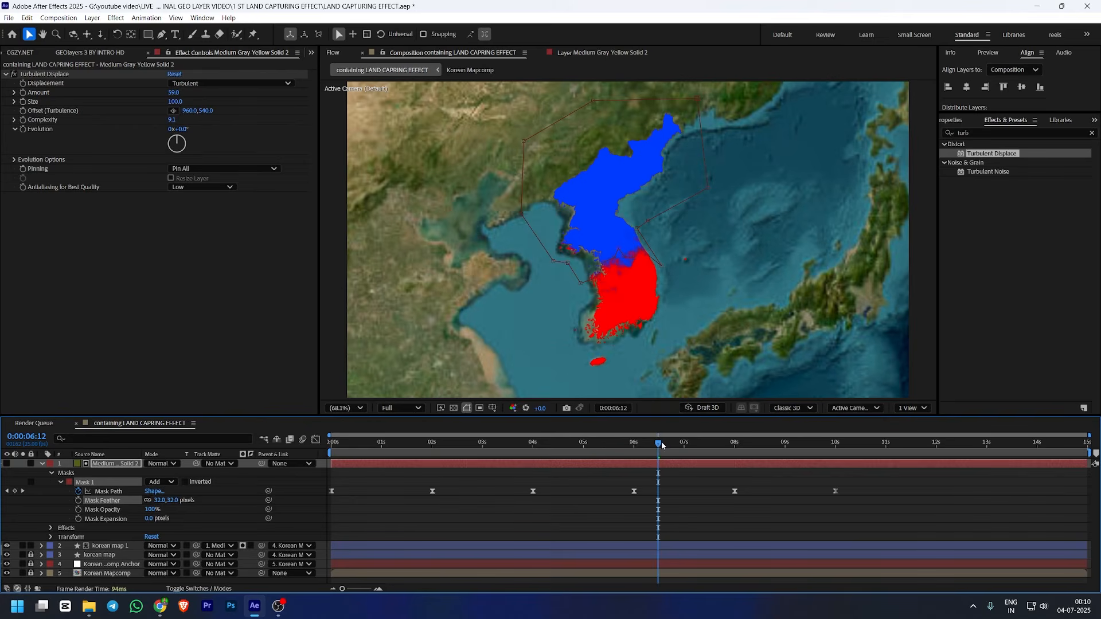
drag(659, 447, 330, 446)
click(370, 522)
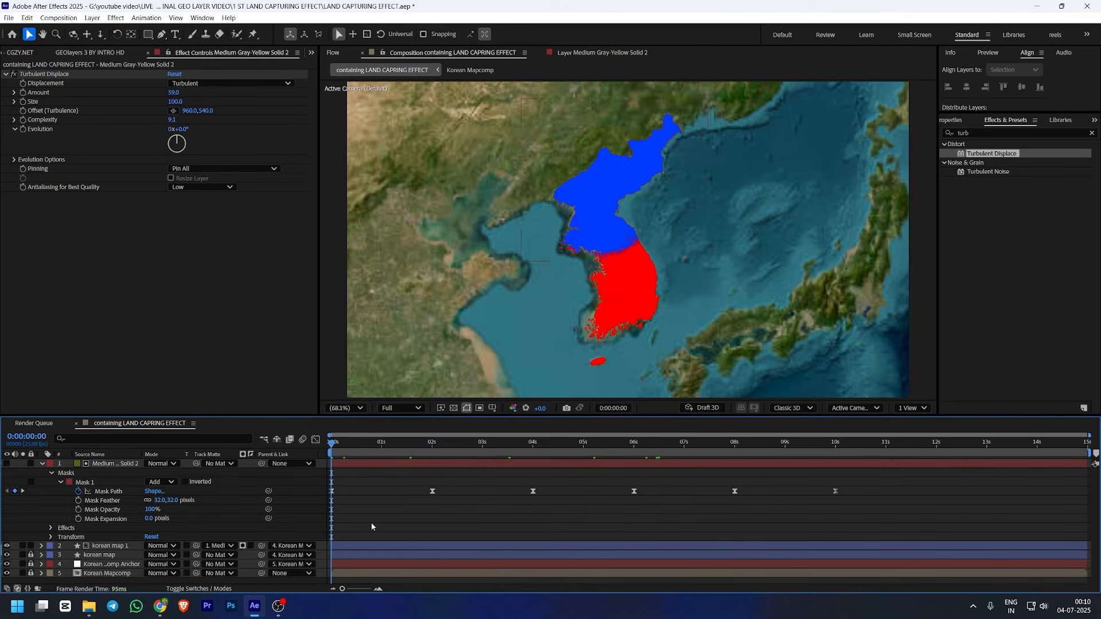
key(space)
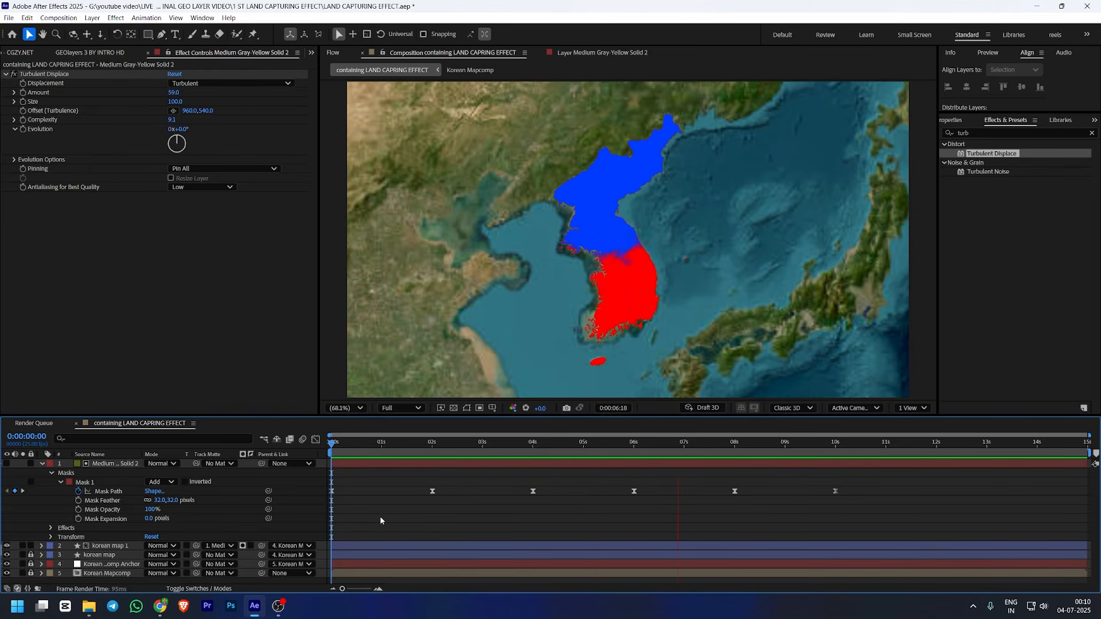
key(space)
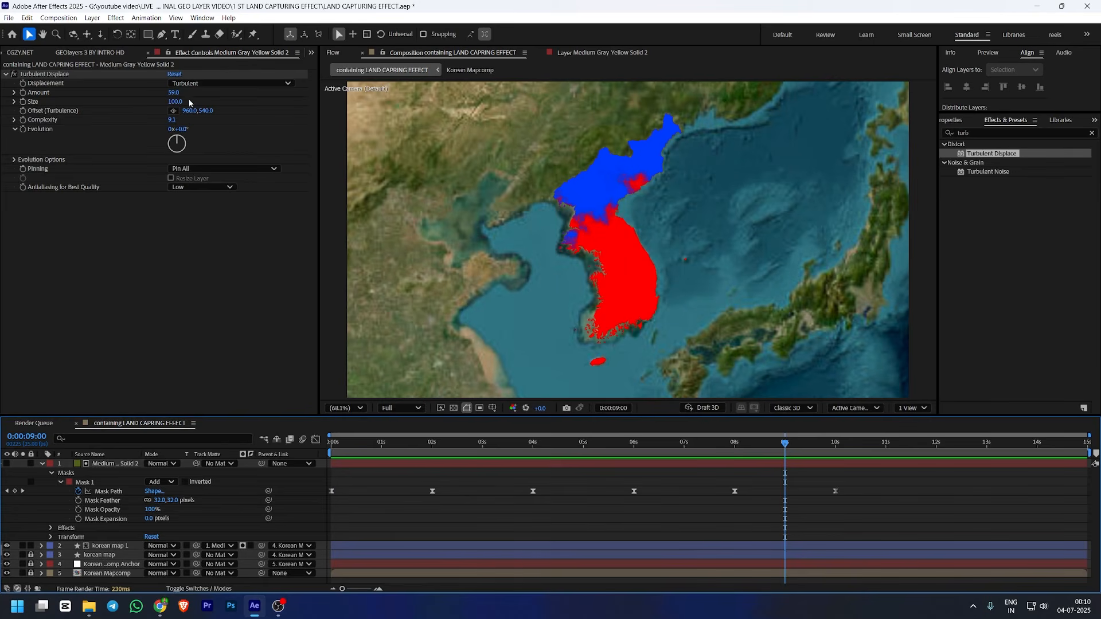
Set the matte's Turbulent Displace amount to 46 and collapse the layer's properties
drag(176, 94, 169, 93)
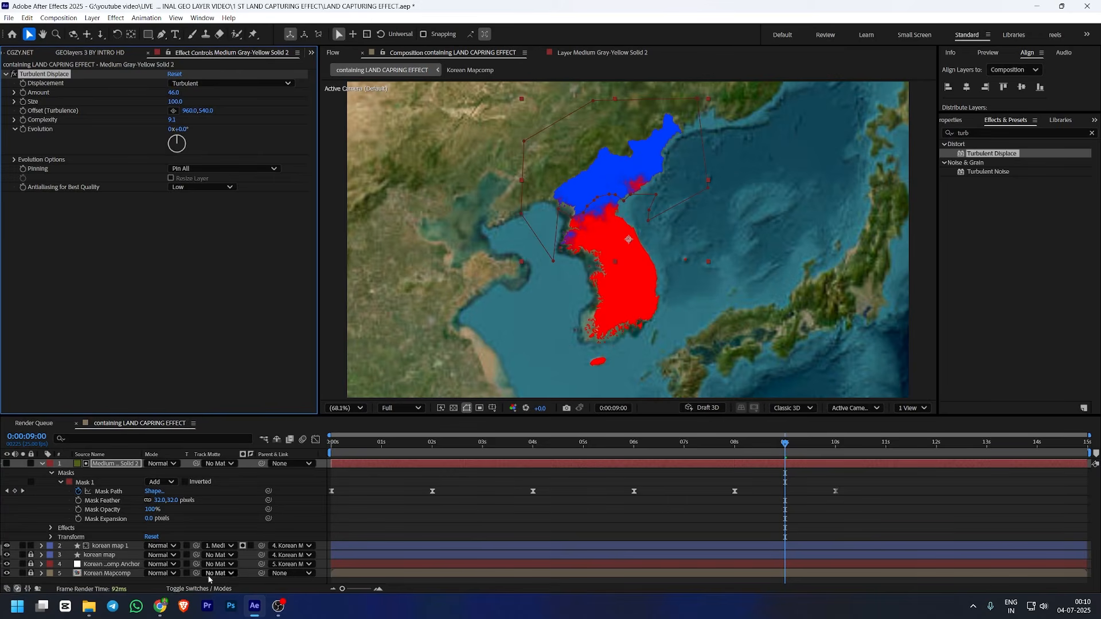
click(41, 463)
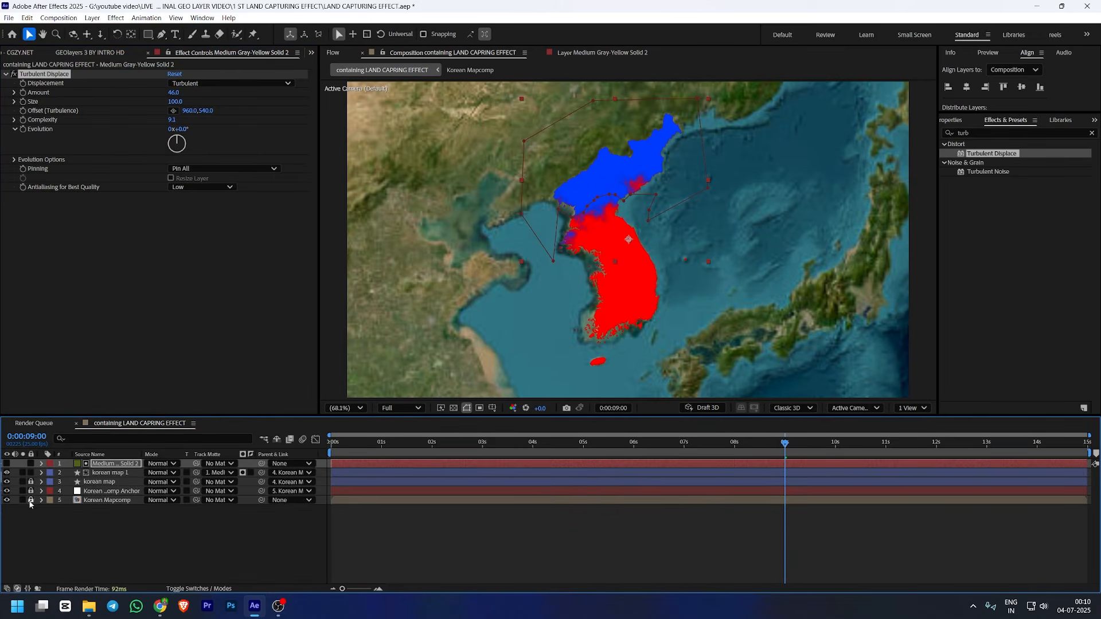
Unlock the locked map layers and apply the Tint effect to the Korean Mapcomp layer
drag(31, 500, 31, 491)
click(103, 500)
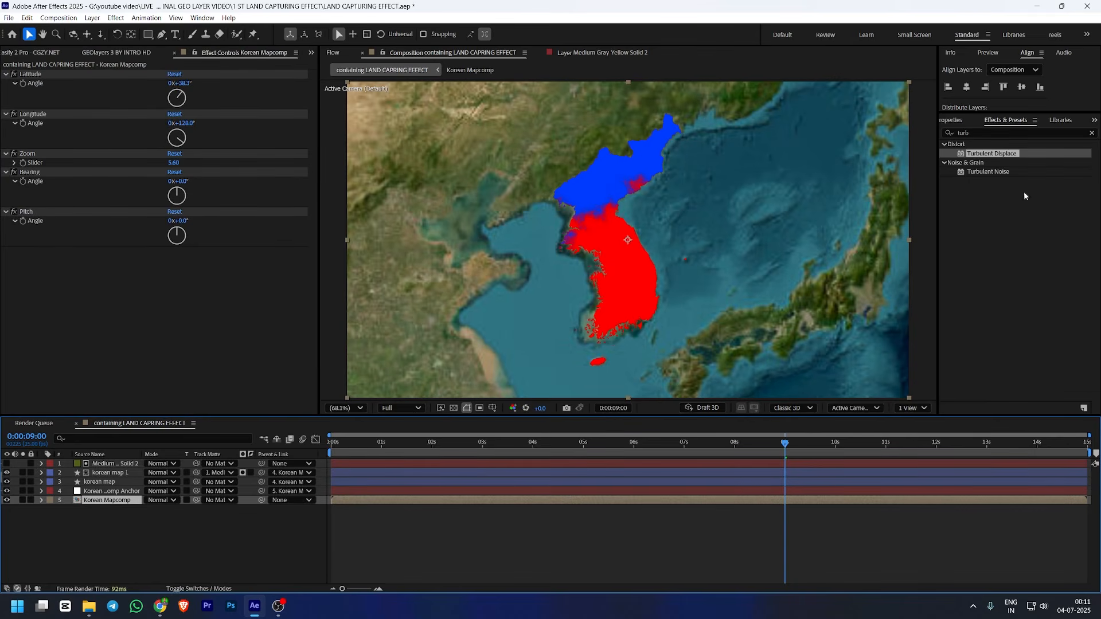
click(990, 133)
text(tint)
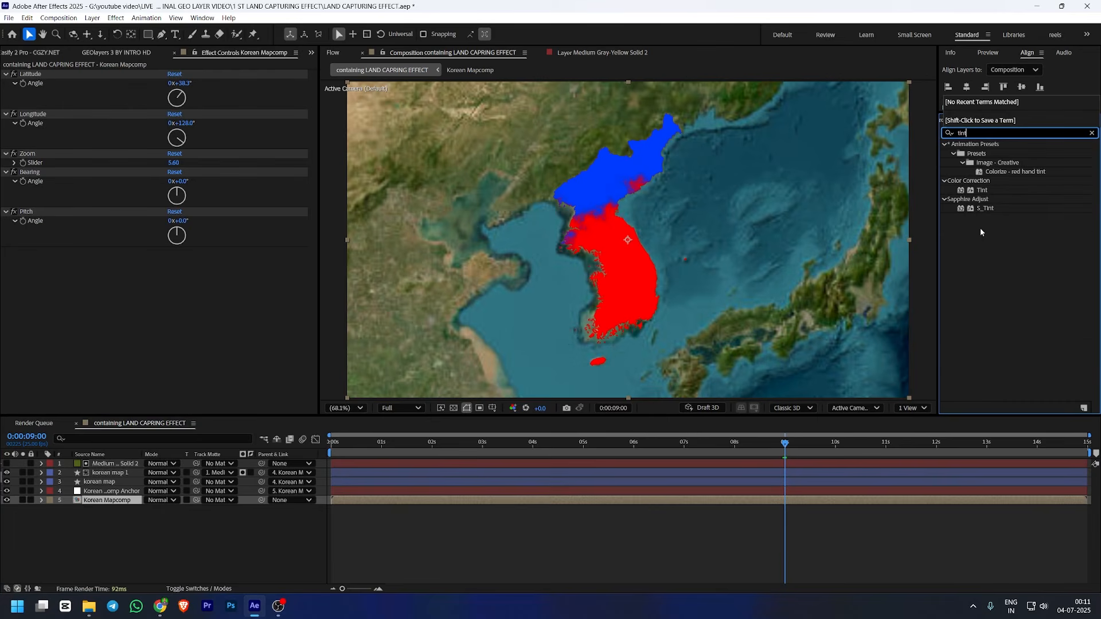
drag(982, 190, 214, 474)
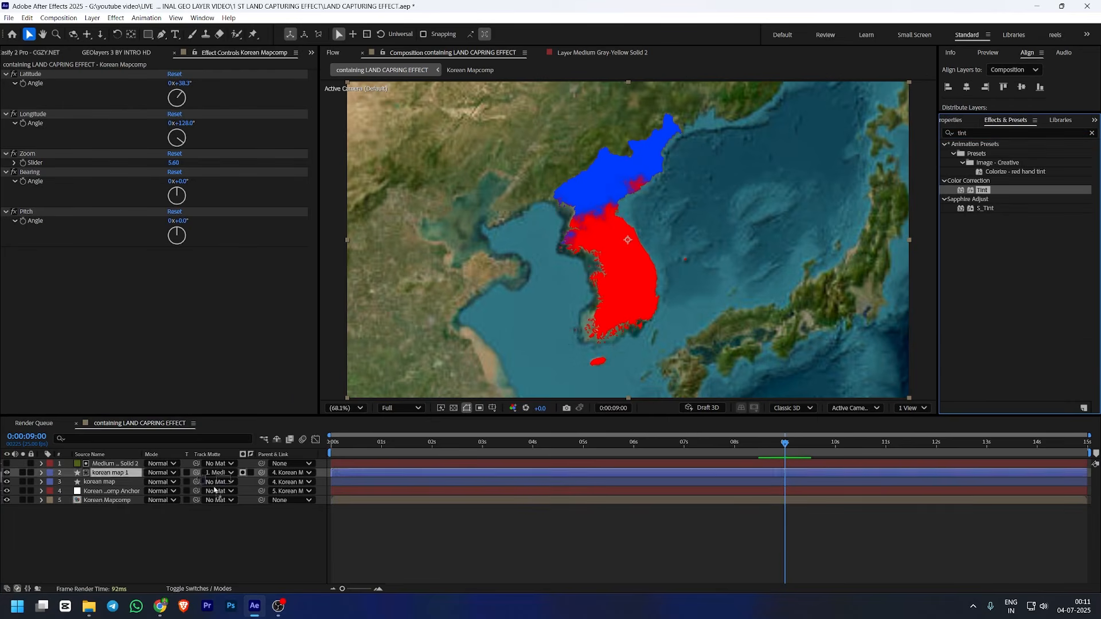
click(108, 501)
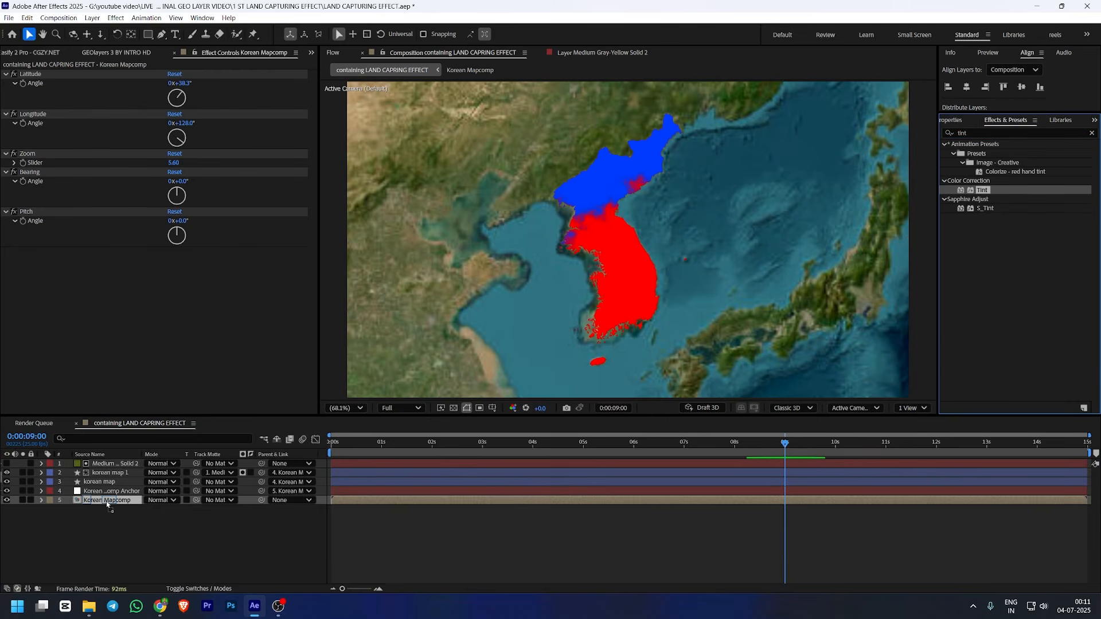
key(ctrl+alt+shift+e)
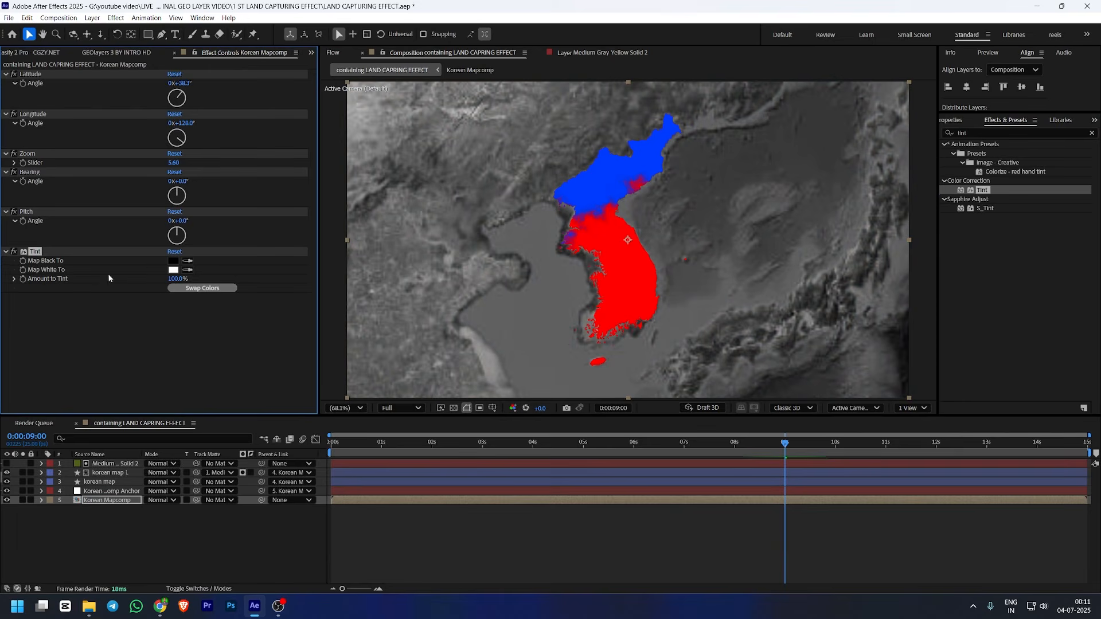
Set the Tint effect's Map White To color to dark gray to darken the satellite map
click(173, 270)
drag(450, 332, 424, 319)
click(655, 239)
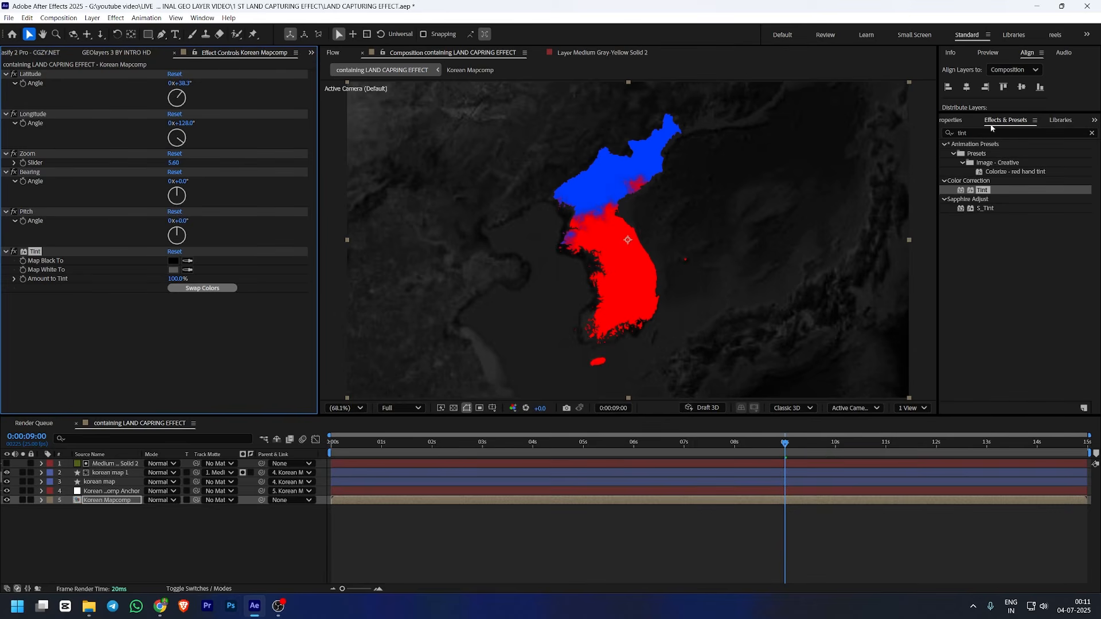
Apply Brightness & Contrast to the Korean Mapcomp layer with brightness 8 and contrast 22
click(969, 132)
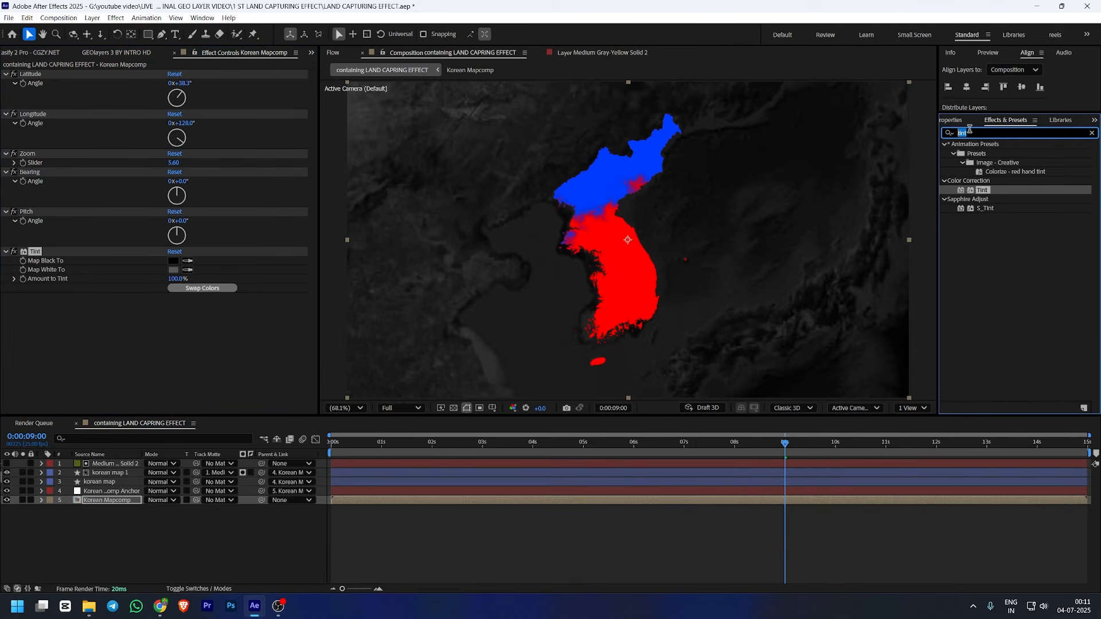
key(BackSpace)
text(bri)
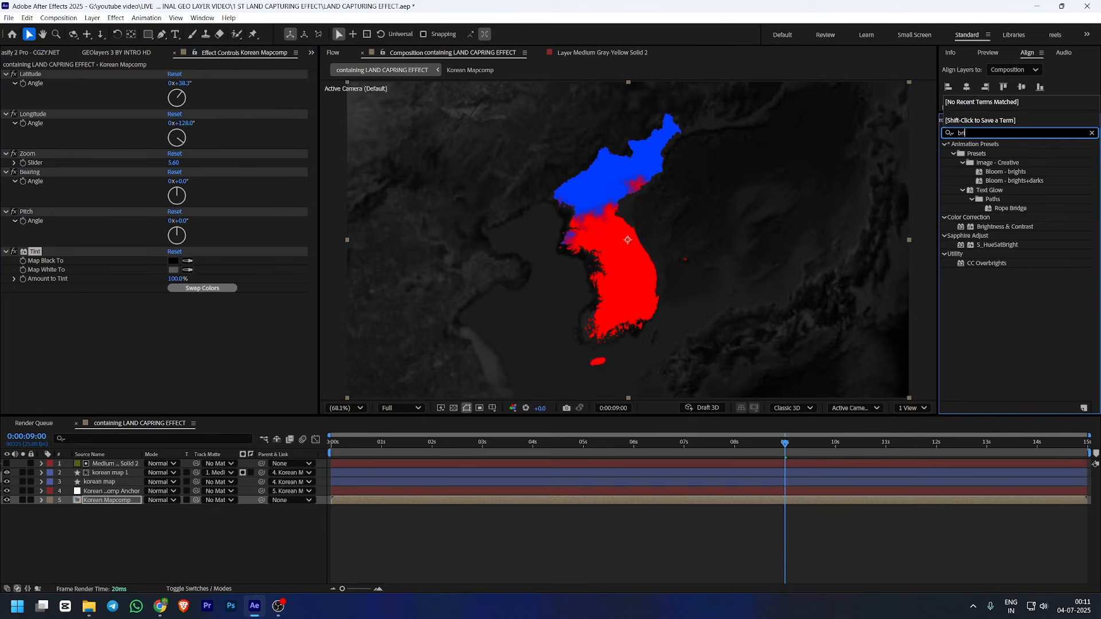
drag(1005, 227, 95, 505)
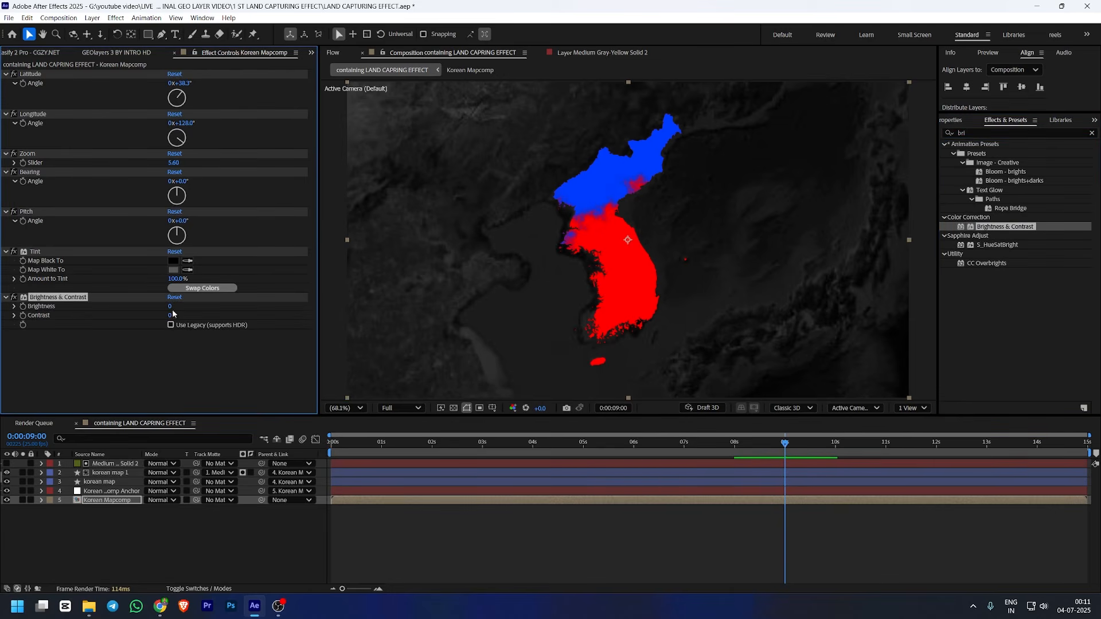
drag(173, 308, 180, 314)
click(95, 518)
Apply CC Vignette to the Korean Mapcomp layer and set its amount to 200
click(115, 500)
click(984, 133)
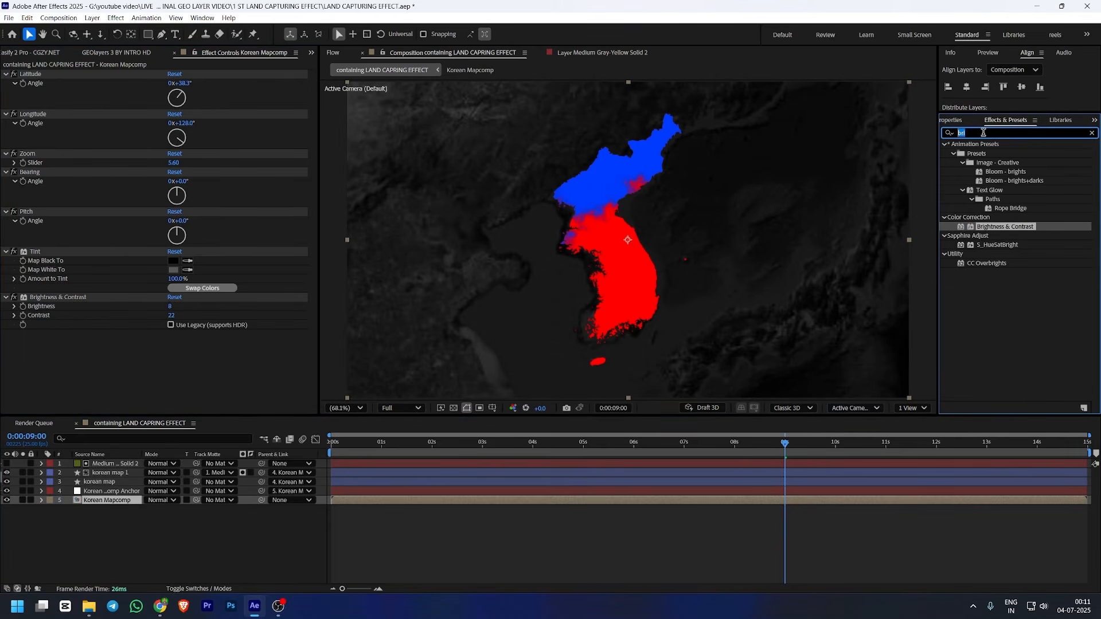
text(cc vin)
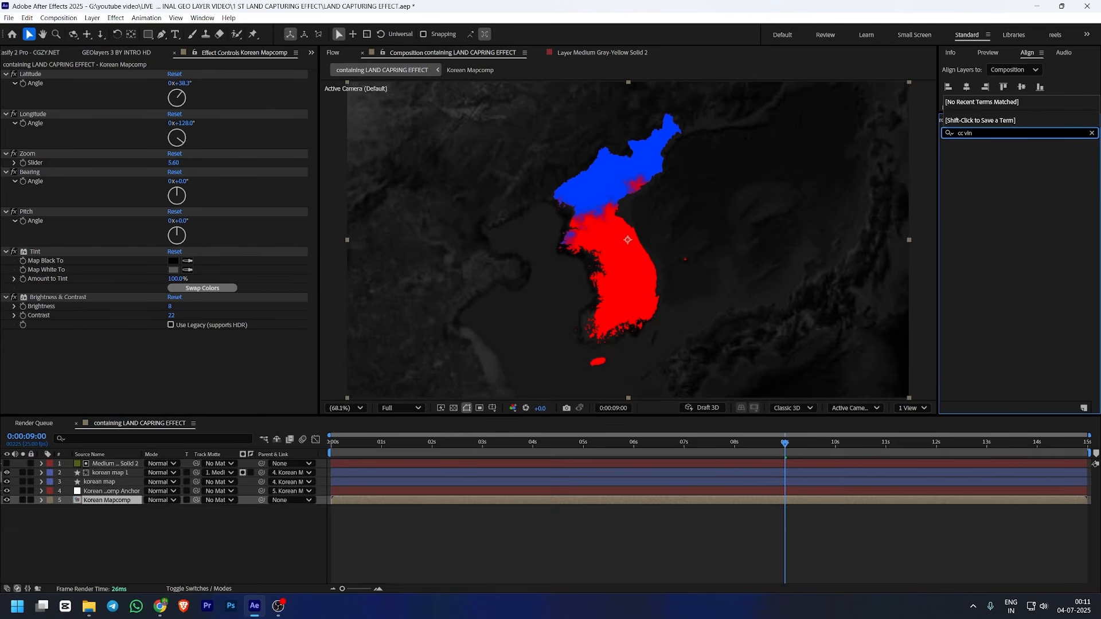
key(BackSpace)
drag(982, 153, 118, 504)
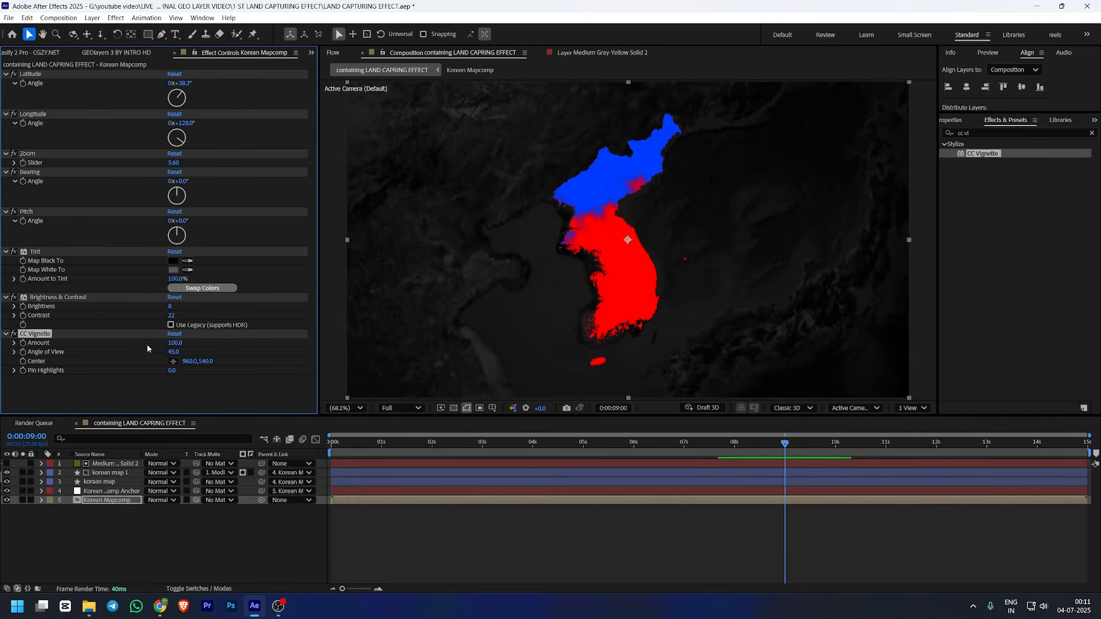
click(174, 343)
text(200)
key(Return)
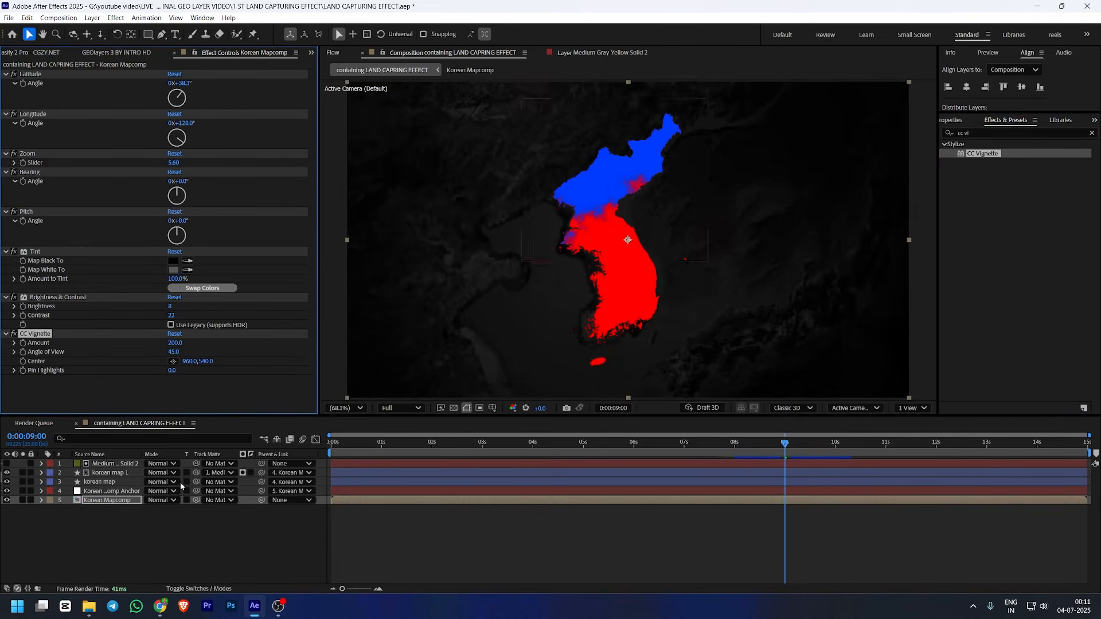
Set the CC Vignette amount on the Korean Mapcomp layer to 150
click(159, 527)
click(178, 343)
text(15)
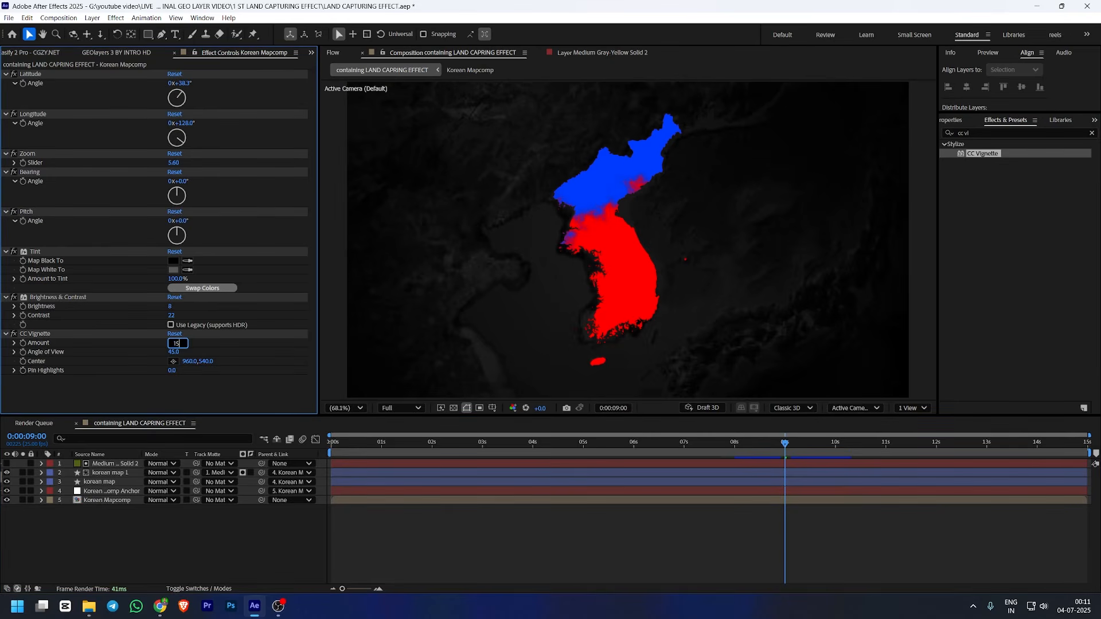
text(0)
key(Return)
Lighten the Tint effect's Map White To color to a medium gray on the Korean Mapcomp layer
click(173, 270)
click(433, 295)
drag(432, 295, 424, 291)
click(658, 236)
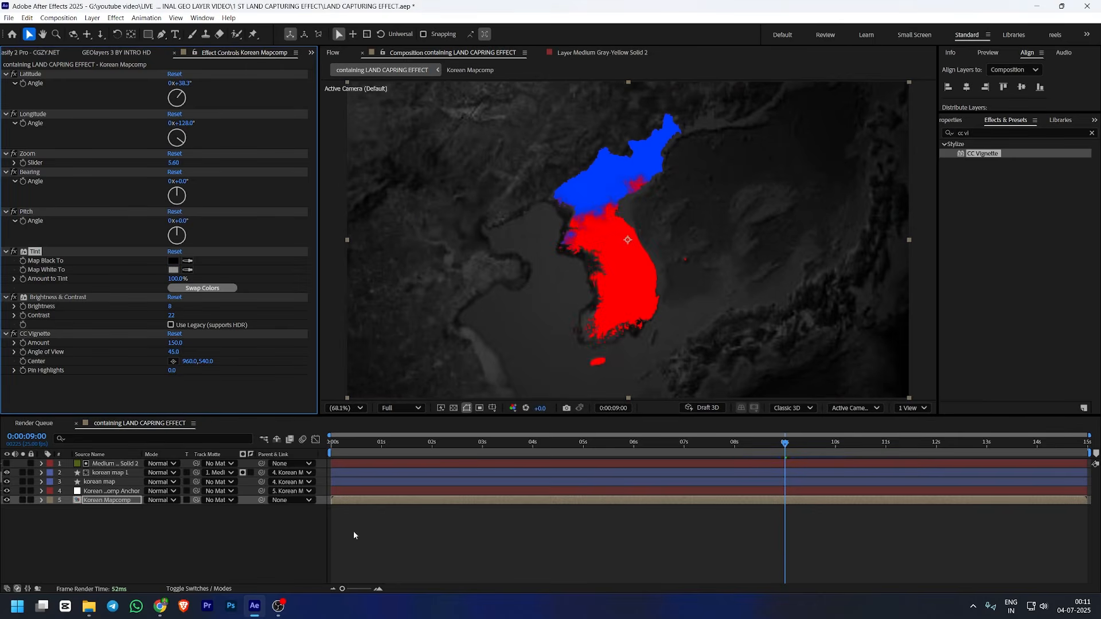
click(171, 555)
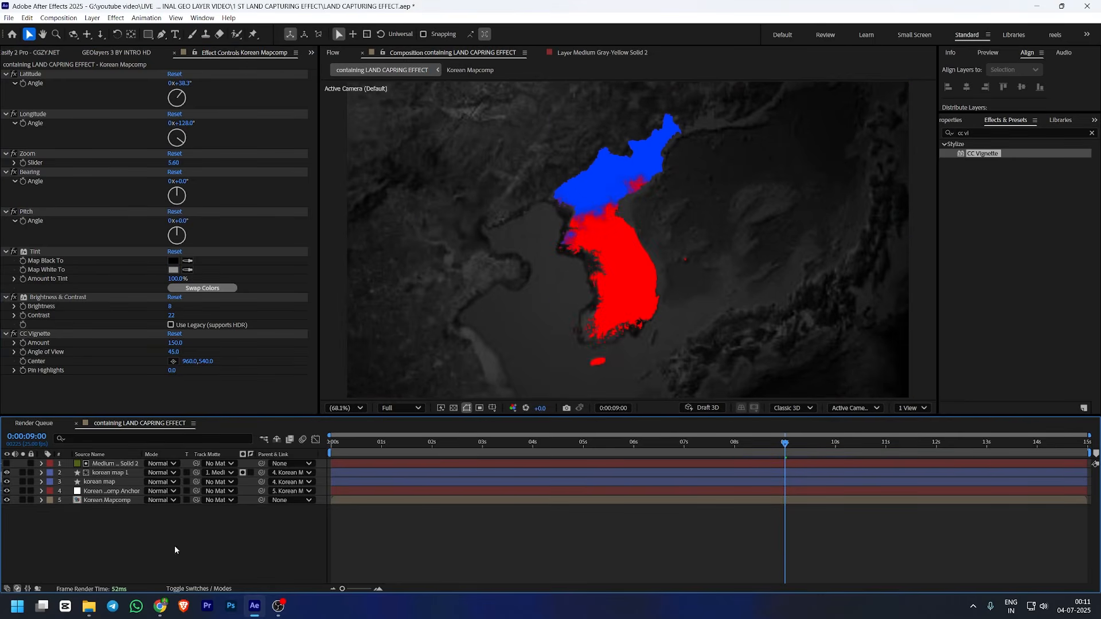
Set the blending mode of the korean map 1 and korean map layers to Overlay
click(162, 474)
click(195, 210)
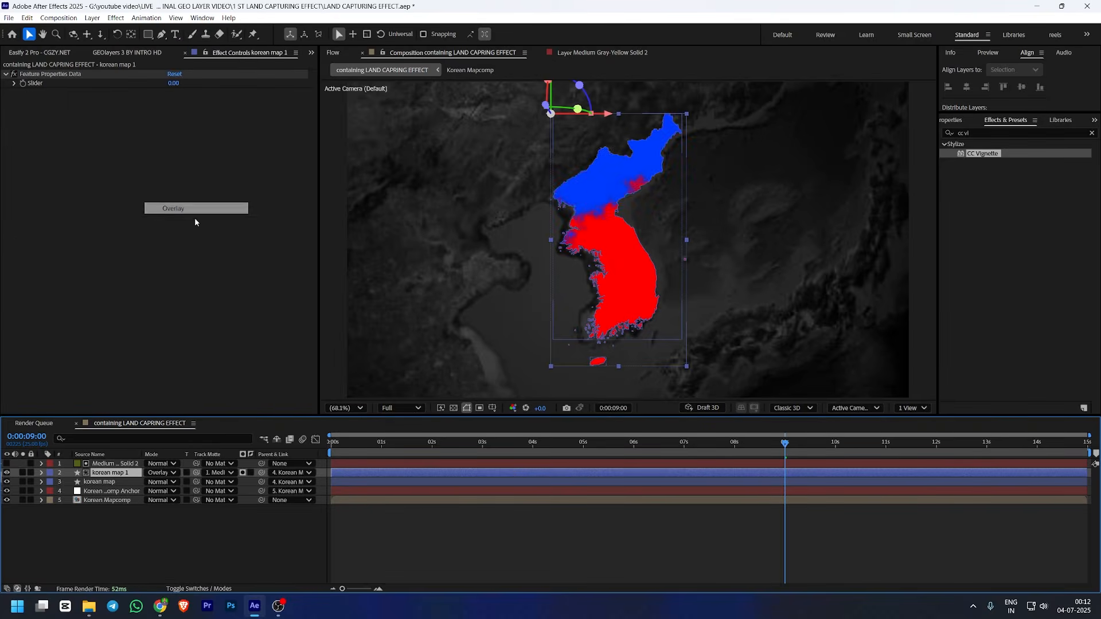
click(162, 482)
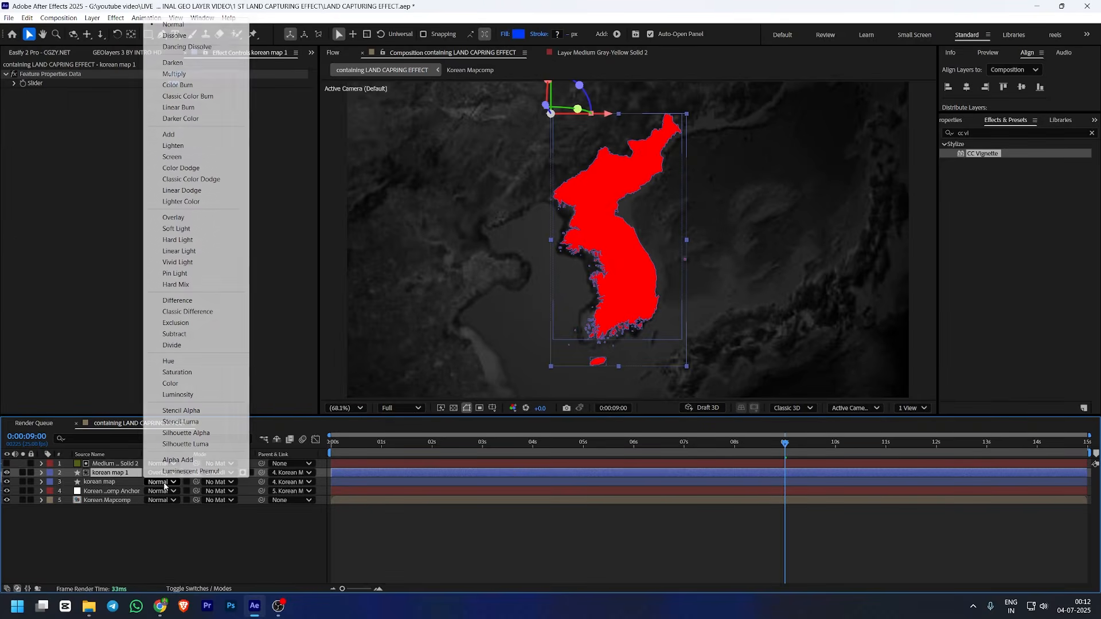
click(187, 218)
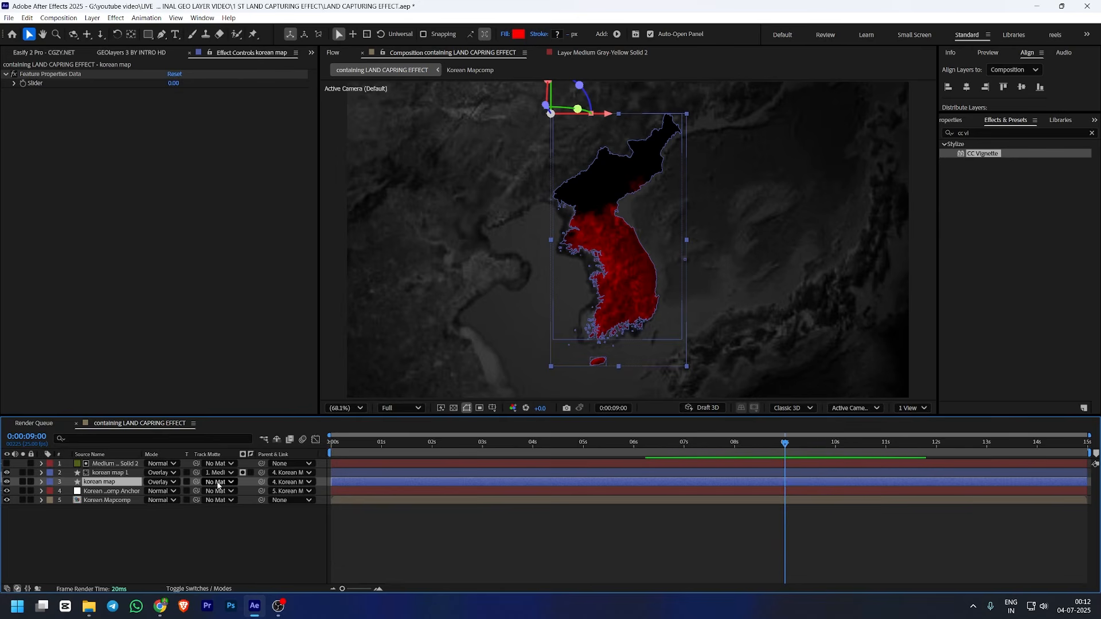
Assign Medium Gray-Yellow Solid 2 as the korean map layer's track matte and invert the matte
drag(195, 485, 109, 467)
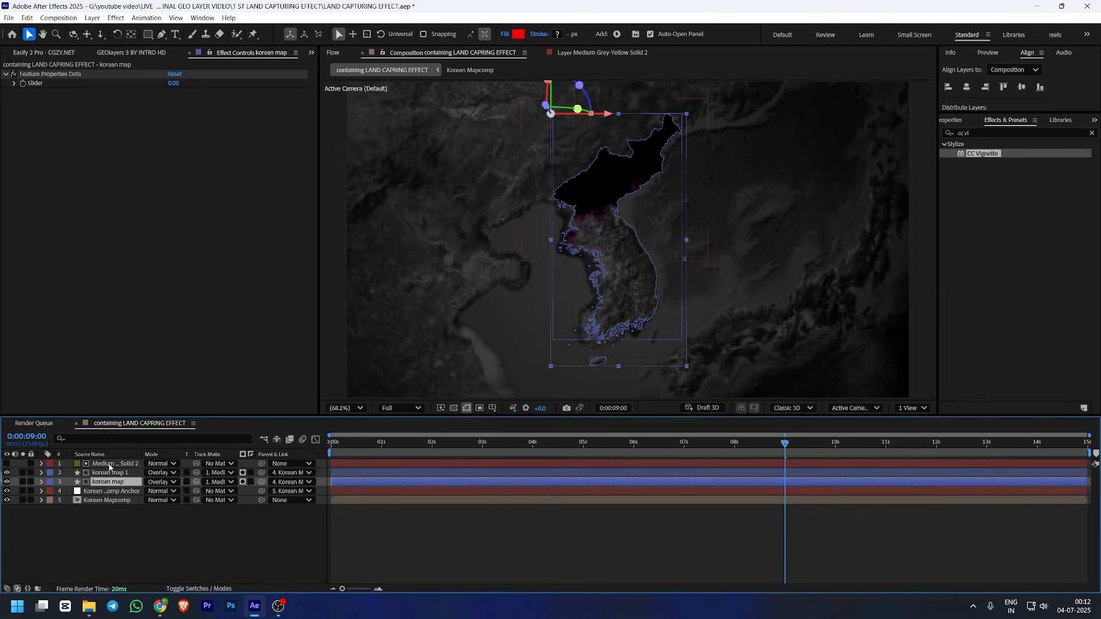
click(251, 483)
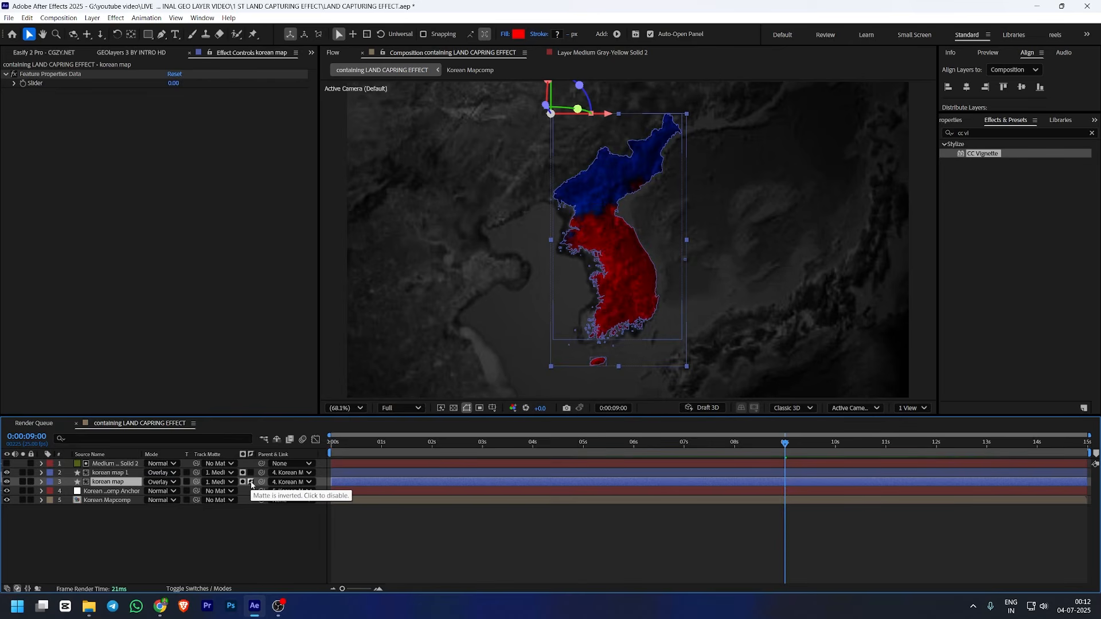
click(178, 543)
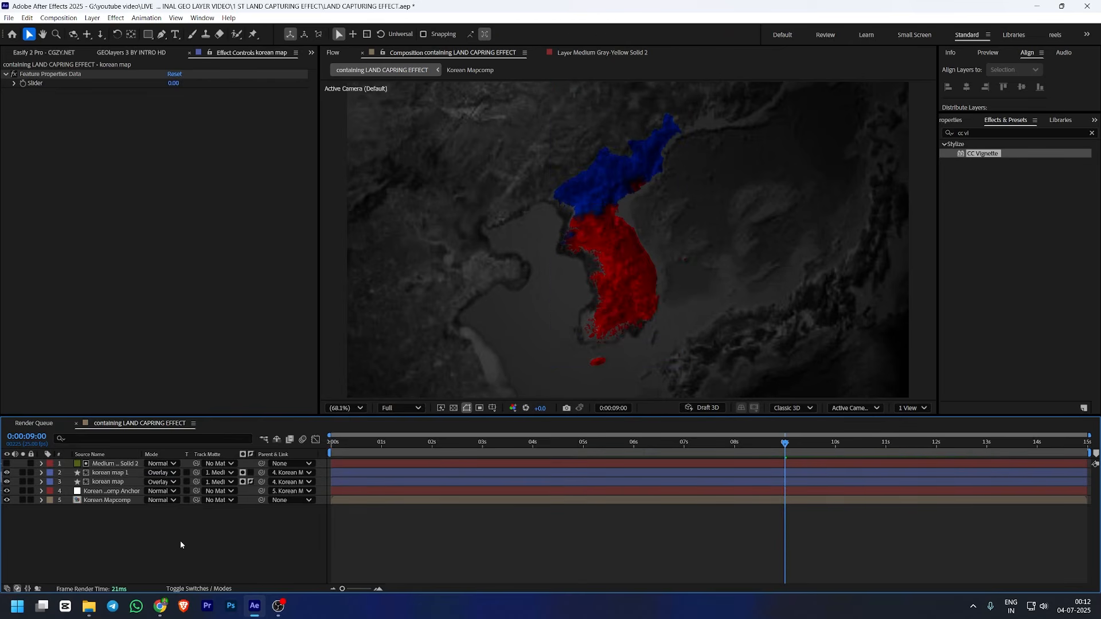
Change the blending mode of the korean map and korean map 1 layers to Color
click(163, 485)
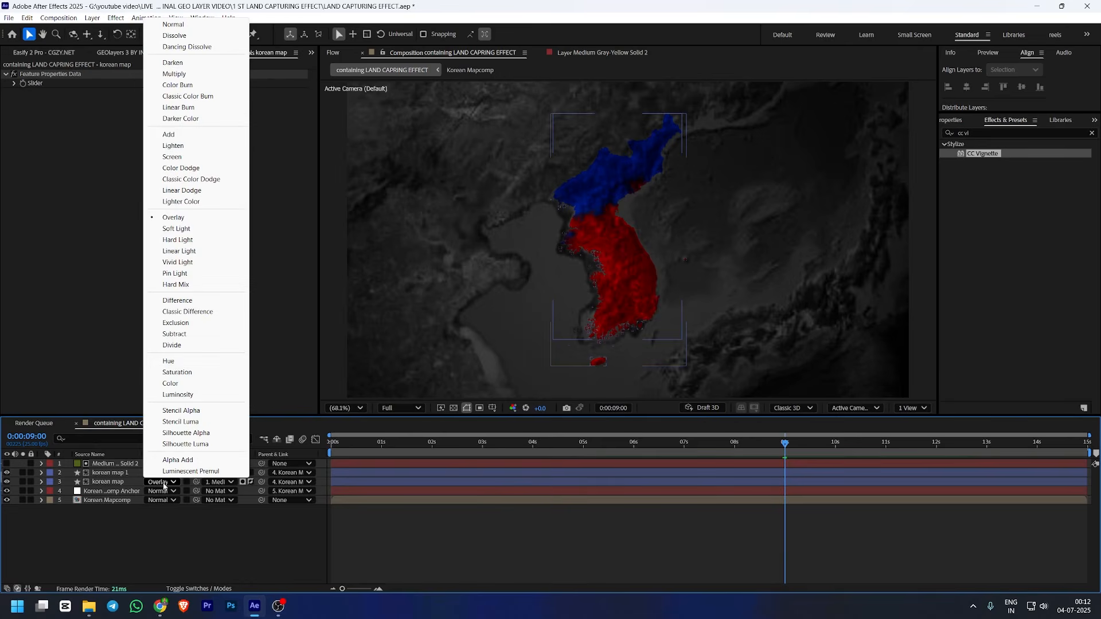
click(170, 384)
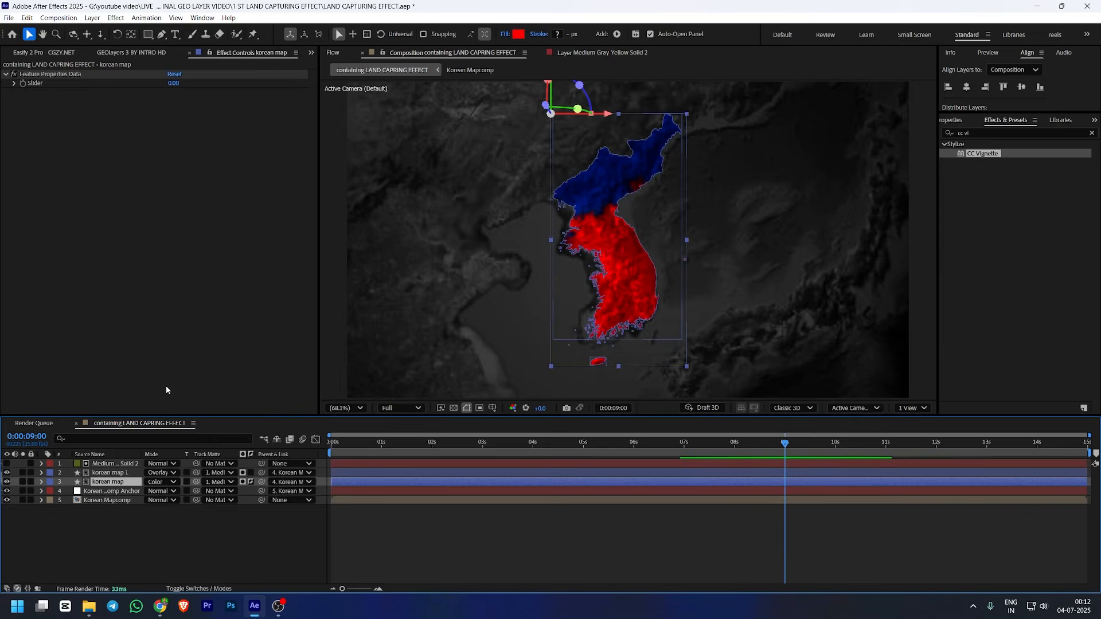
click(163, 473)
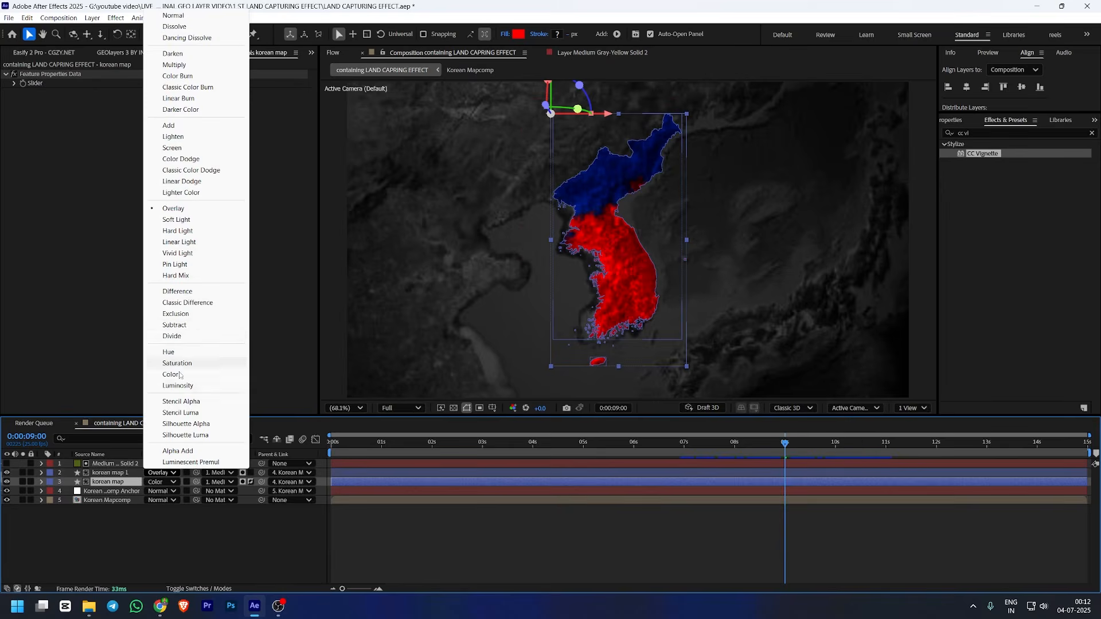
click(171, 375)
click(197, 519)
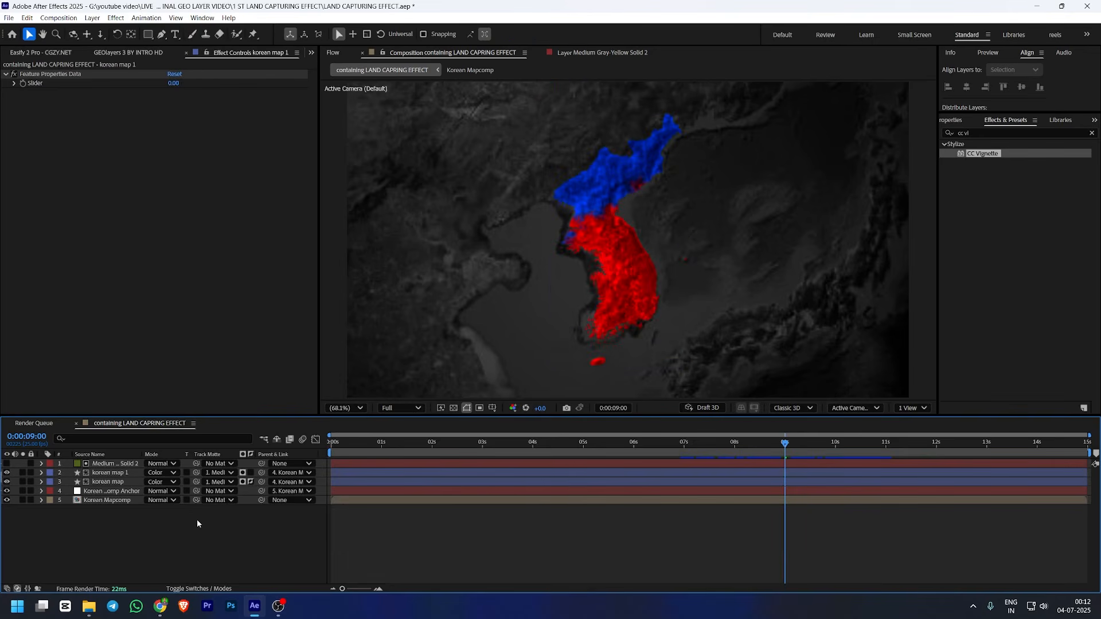
Play the land capturing animation from the start of the composition to review the blended colors
click(690, 442)
drag(630, 453, 289, 492)
key(space)
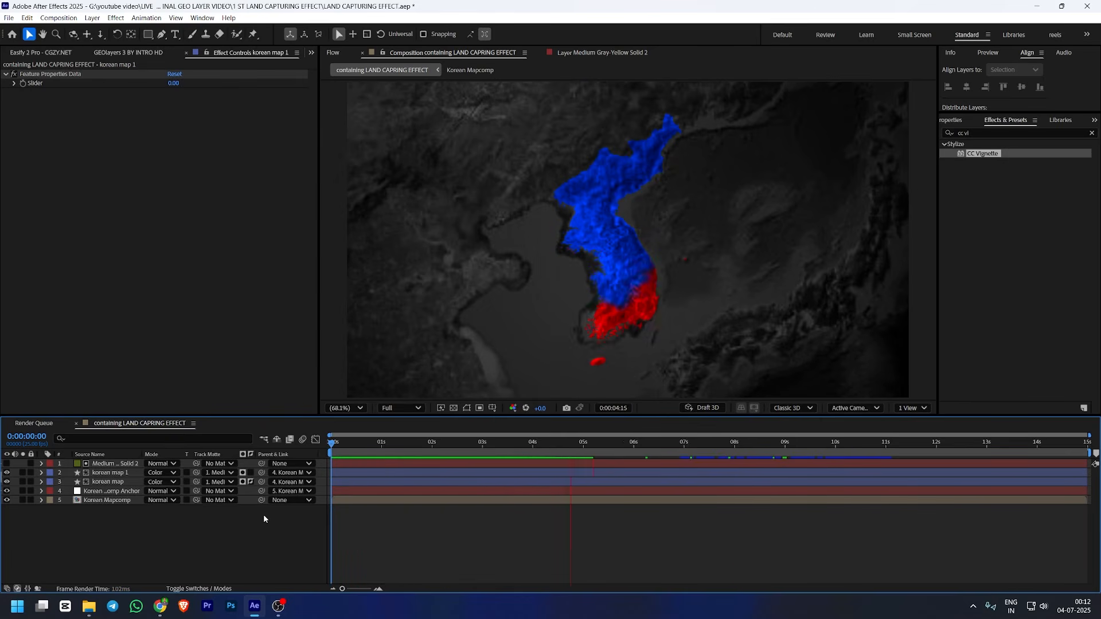
Parent the Medium Gray-Yellow Solid 2 matte layer to the Korean Mapcomp Anchor layer
click(143, 52)
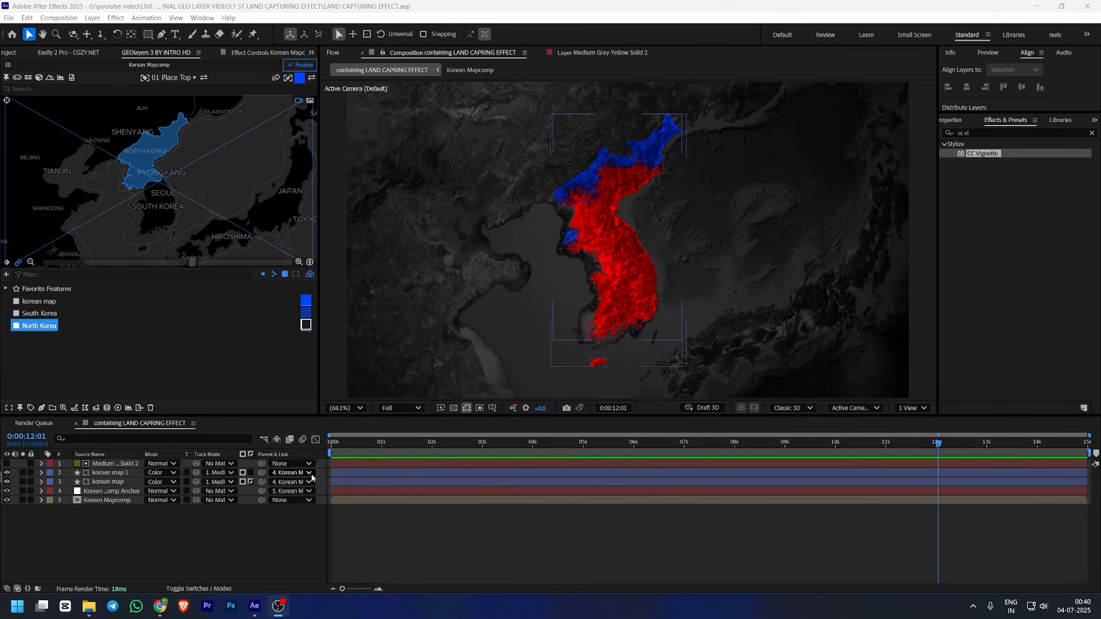
click(309, 464)
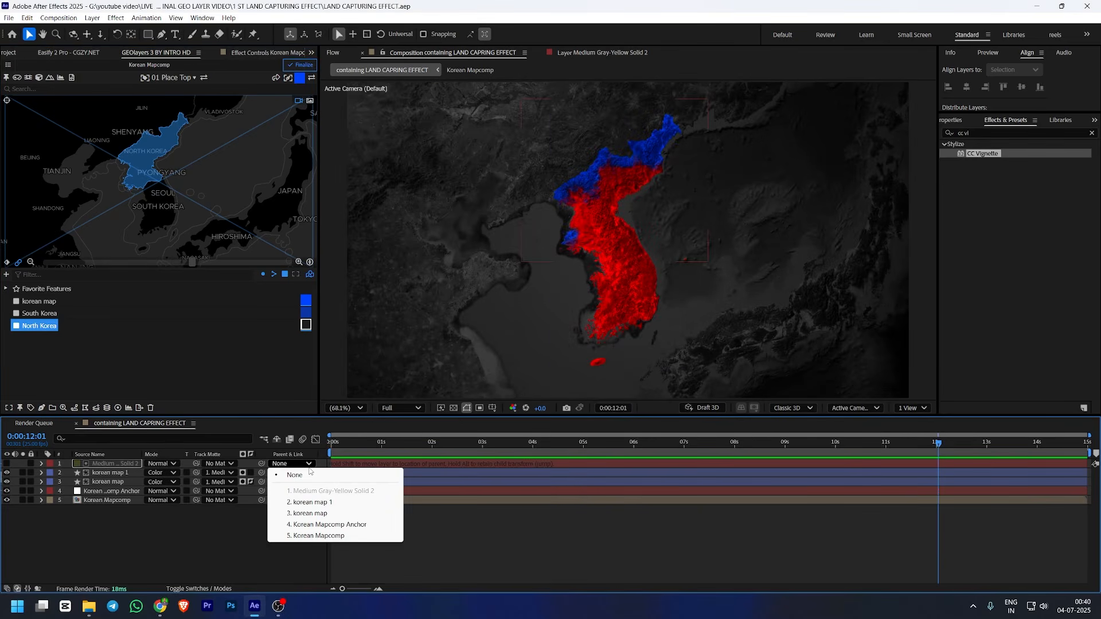
click(262, 471)
drag(261, 463, 98, 495)
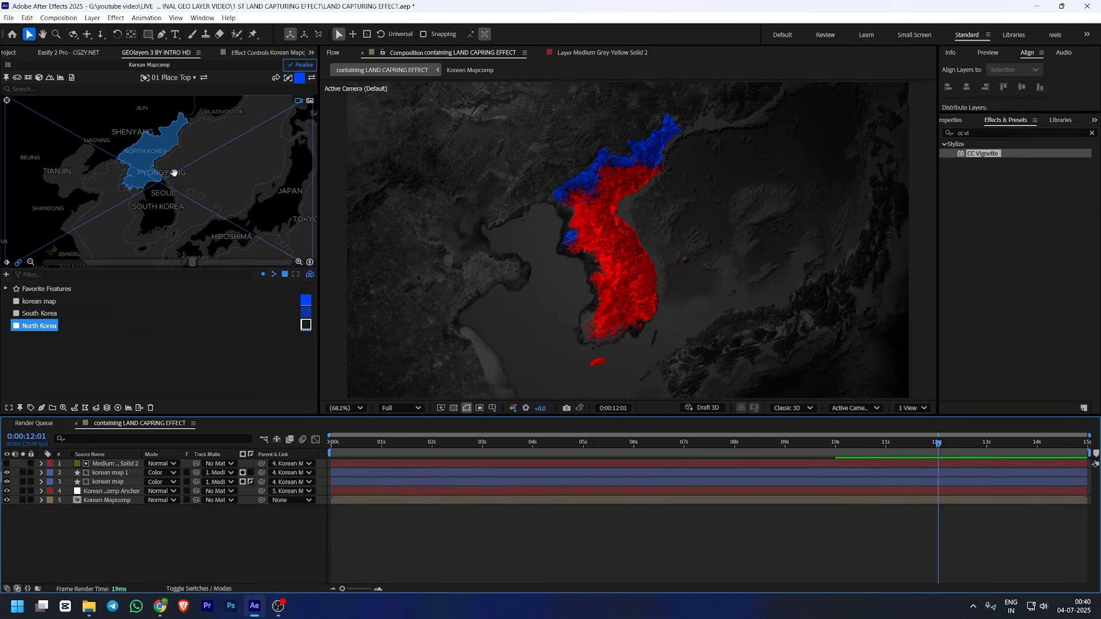
Move the map around in GEOlayers with the matte solid selected to check that the matte follows the map
scroll(152, 182, down, 2)
scroll(152, 183, up, 2)
drag(152, 182, 131, 219)
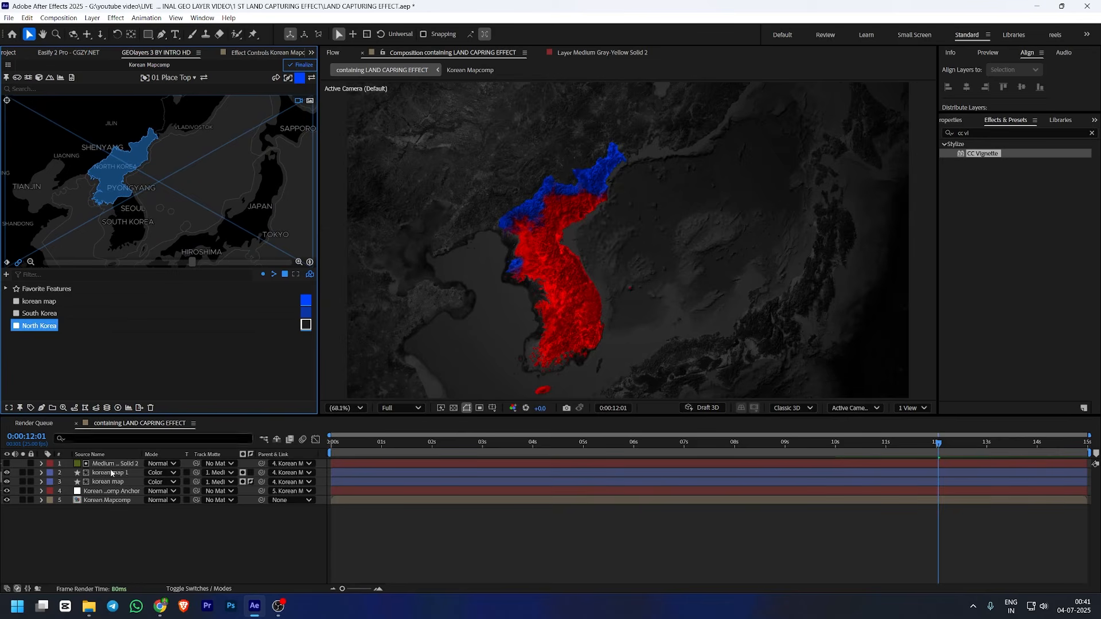
click(112, 464)
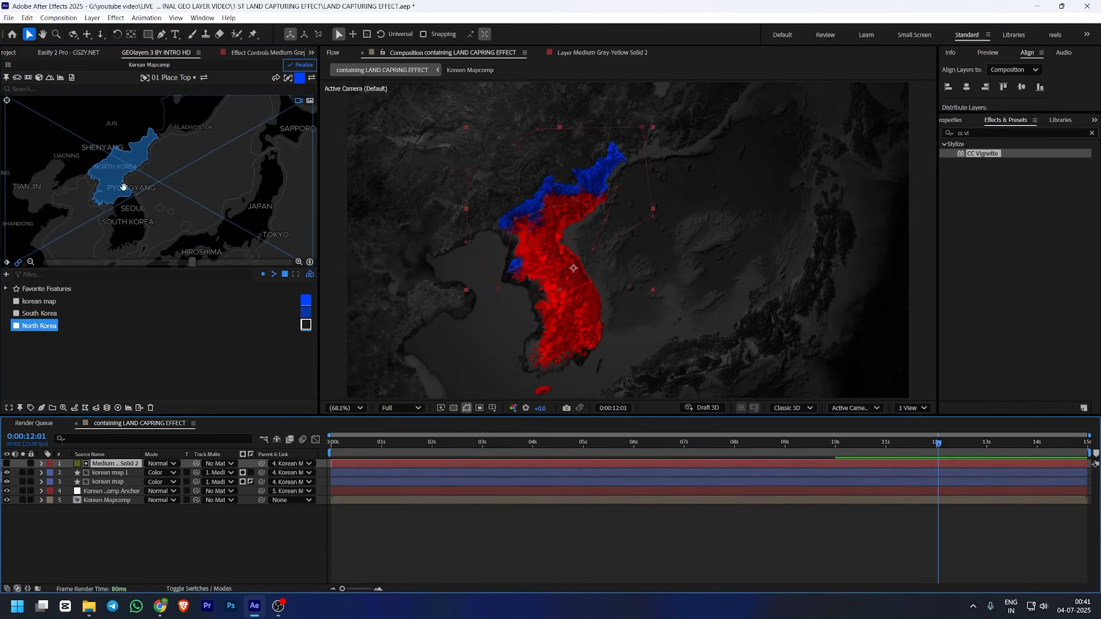
drag(118, 184, 169, 177)
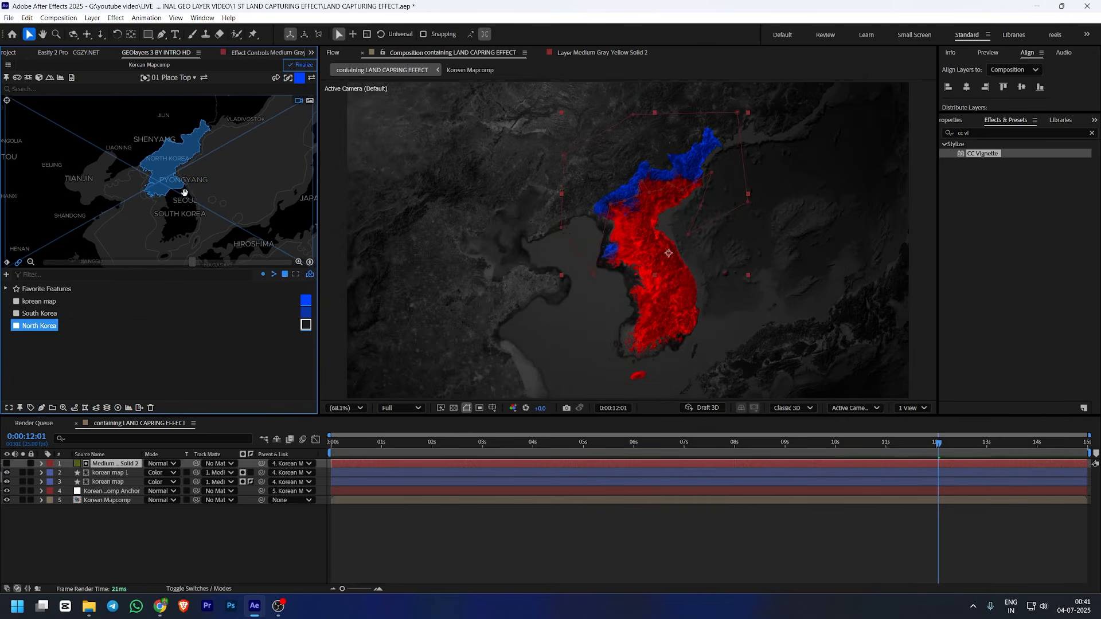